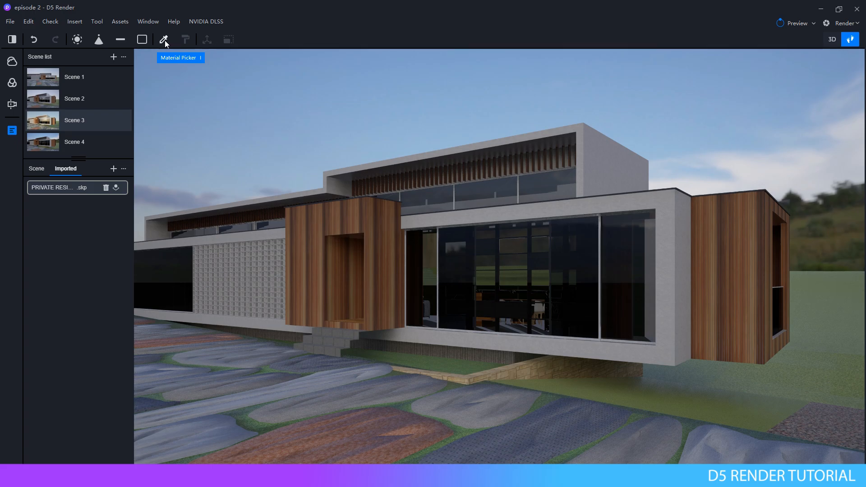
Step: Pick the Translucent Glass Gray material from the front windows and set its Specular to 0.1
{"action": "left_click", "coordinate": [166, 40]}
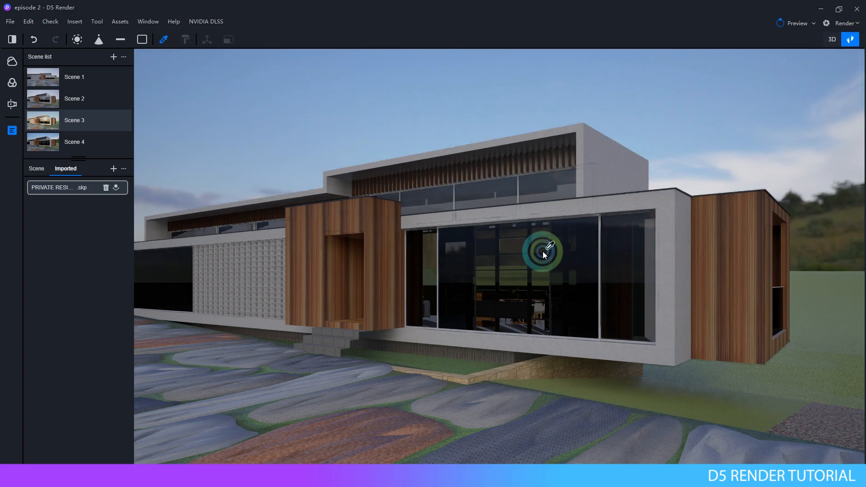
{"action": "left_click", "coordinate": [488, 265]}
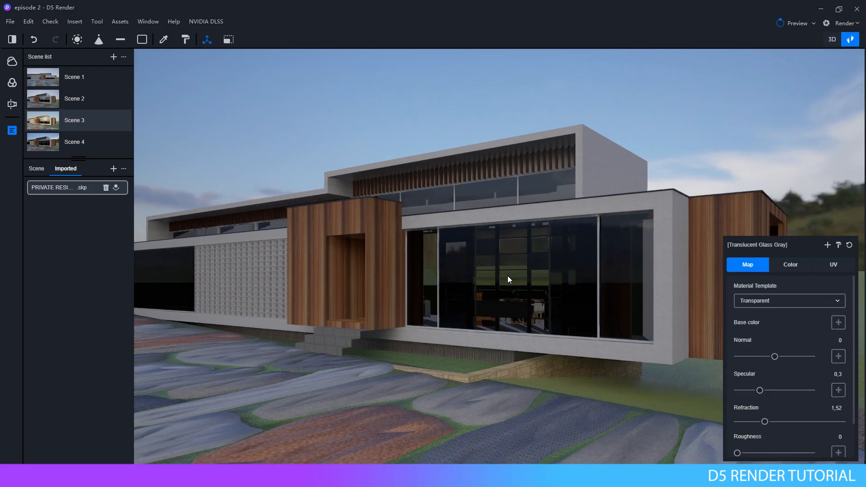
{"action": "scroll", "coordinate": [794, 350], "scroll_direction": "down", "scroll_amount": 2}
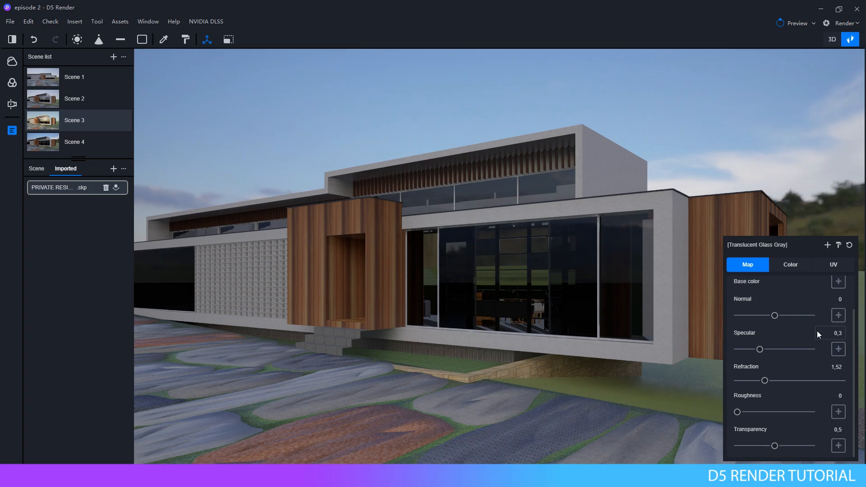
{"action": "left_click", "coordinate": [839, 334]}
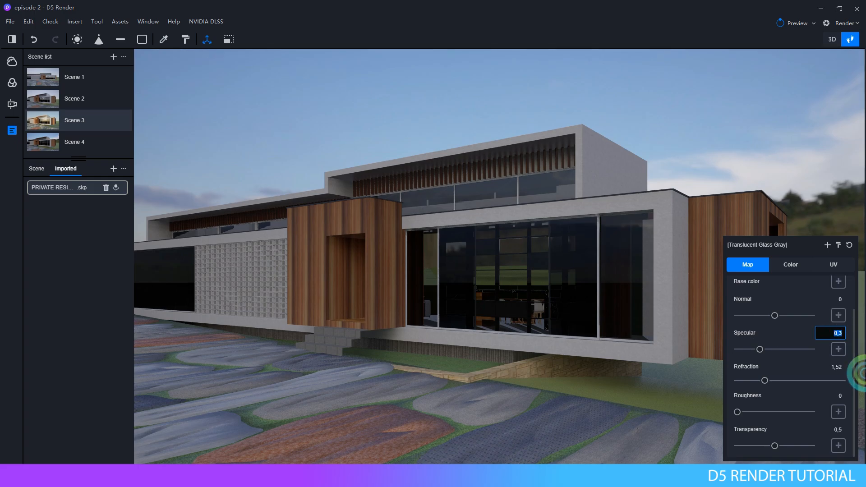
{"action": "type", "text": "0.1"}
{"action": "key", "text": "Return"}
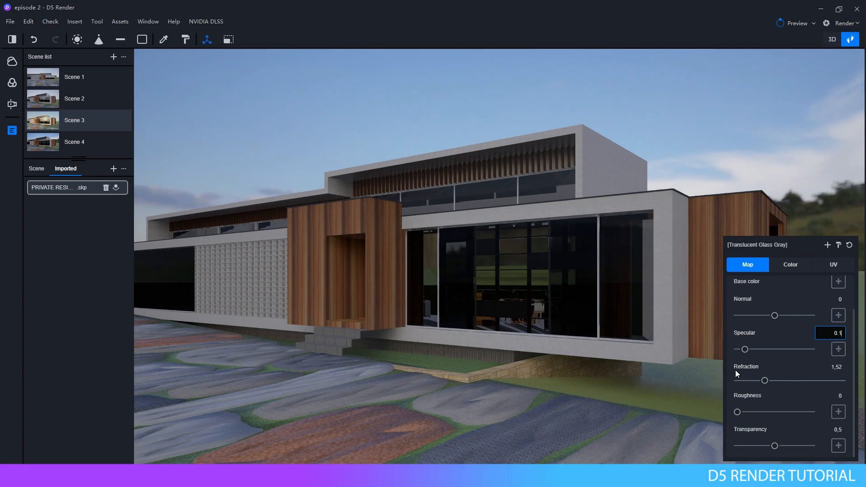
Step: Set the window glass material's Refraction to 1 and its Transparency to 1
{"action": "left_click_drag", "start_coordinate": [765, 381], "coordinate": [677, 381]}
{"action": "left_click", "coordinate": [800, 368]}
{"action": "left_click", "coordinate": [831, 366]}
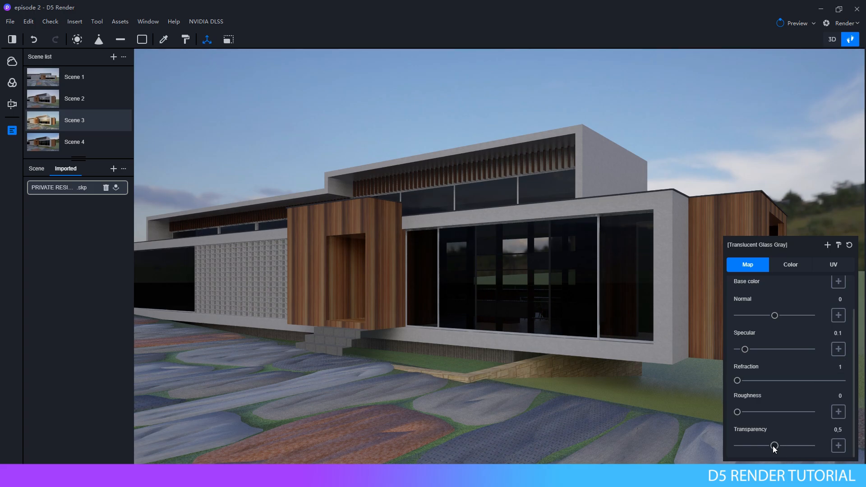
{"action": "left_click_drag", "start_coordinate": [775, 446], "coordinate": [837, 447]}
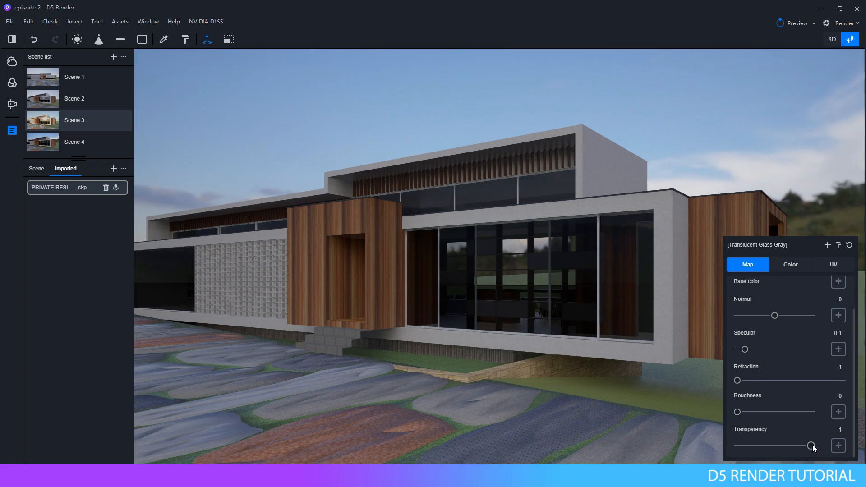
Step: Set the window glass material's color Value to 100
{"action": "left_click", "coordinate": [797, 265]}
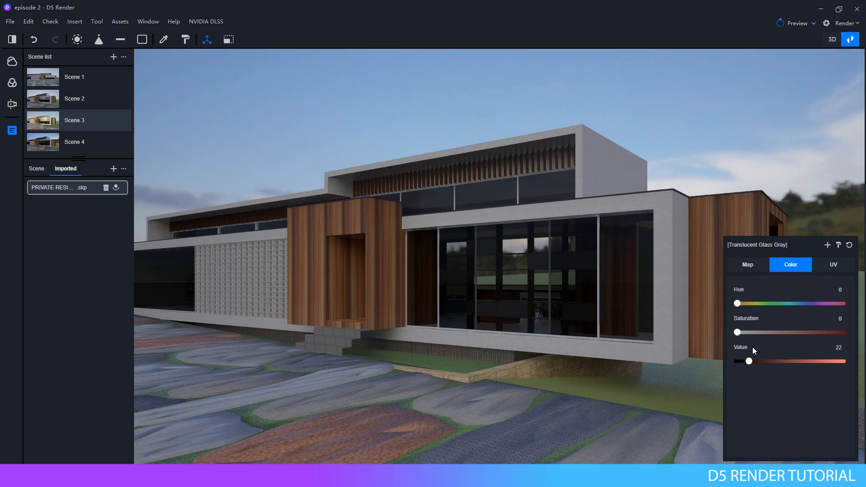
{"action": "left_click", "coordinate": [830, 352]}
{"action": "type", "text": "100"}
{"action": "key", "text": "Return"}
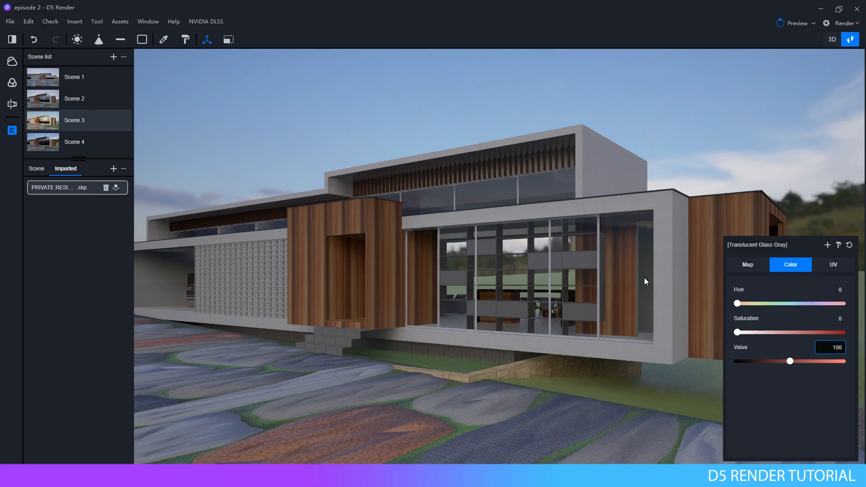
Step: Pick the wood cladding material on the entrance volume beside the breeze-block wall for editing
{"action": "left_click", "coordinate": [660, 136]}
{"action": "right_click_drag", "start_coordinate": [660, 136], "coordinate": [507, 304]}
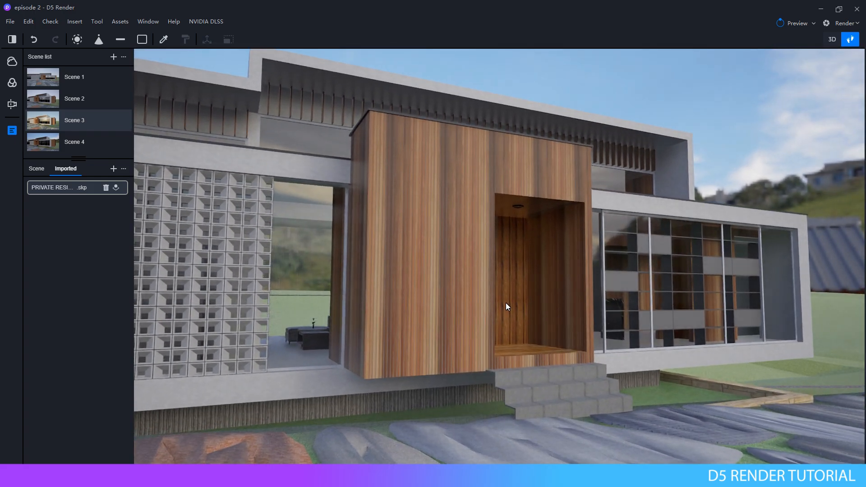
{"action": "key", "text": "i"}
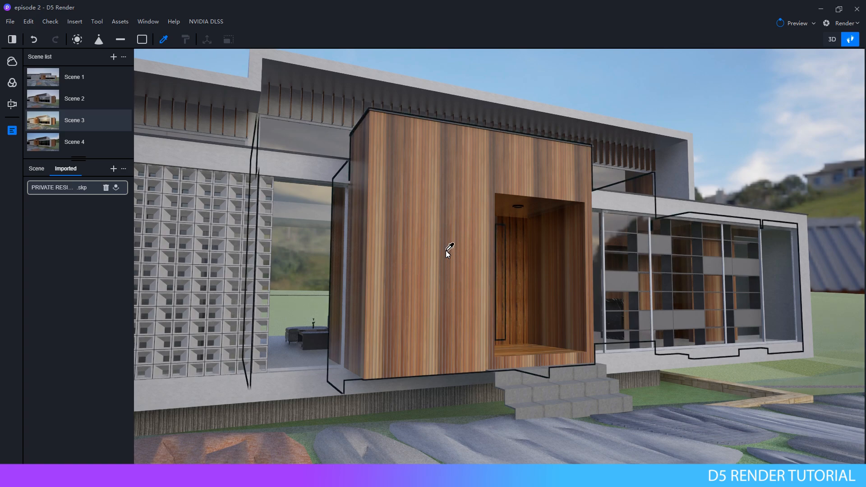
{"action": "left_click", "coordinate": [419, 183]}
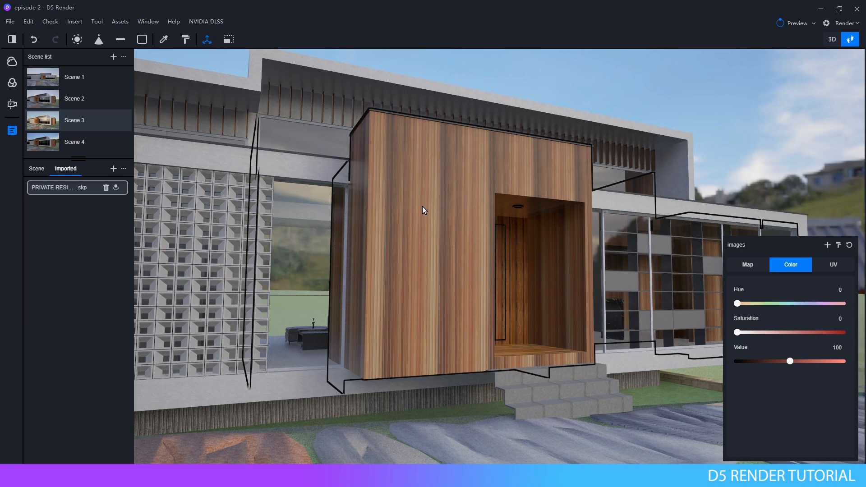
Step: Open the online asset library and show the WoodFloor materials
{"action": "left_click", "coordinate": [120, 20]}
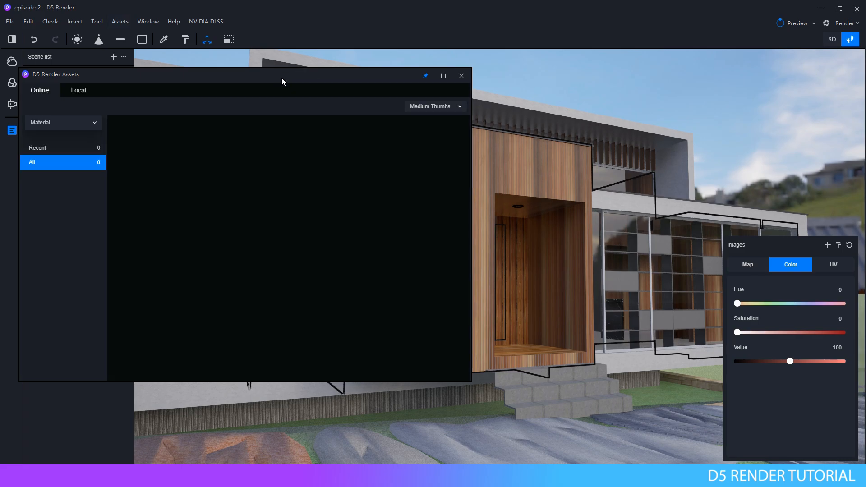
{"action": "left_click_drag", "start_coordinate": [274, 77], "coordinate": [485, 77]}
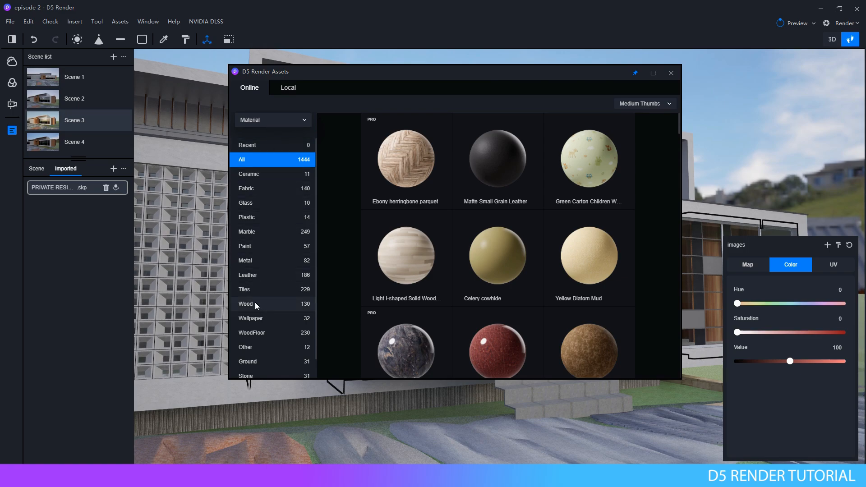
{"action": "left_click", "coordinate": [265, 335]}
{"action": "left_click", "coordinate": [440, 271]}
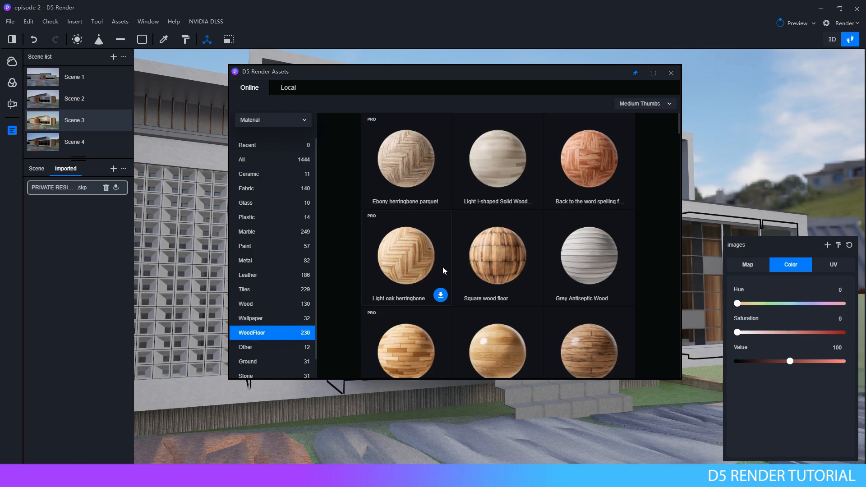
Step: Find the Reddish Brown Antiseptic wood, apply it to the entrance volume's cladding, and close the asset library
{"action": "scroll", "coordinate": [443, 266], "scroll_direction": "down", "scroll_amount": 5}
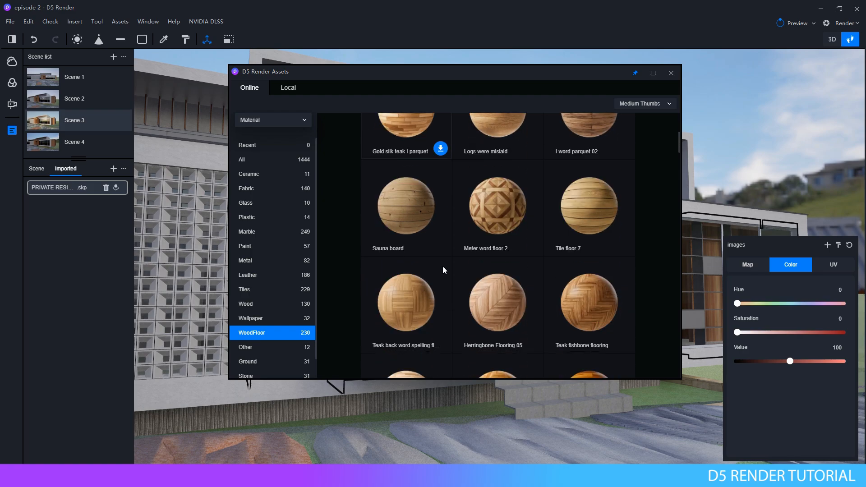
{"action": "scroll", "coordinate": [443, 266], "scroll_direction": "down", "scroll_amount": 10}
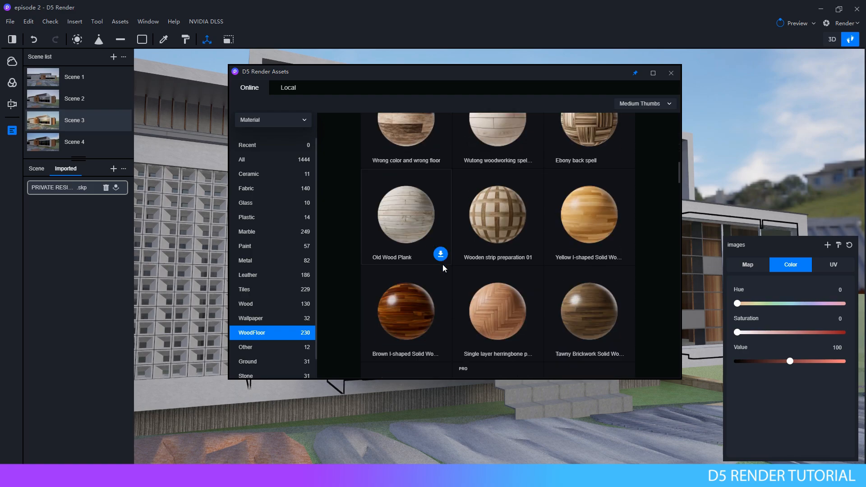
{"action": "scroll", "coordinate": [443, 268], "scroll_direction": "down", "scroll_amount": 10}
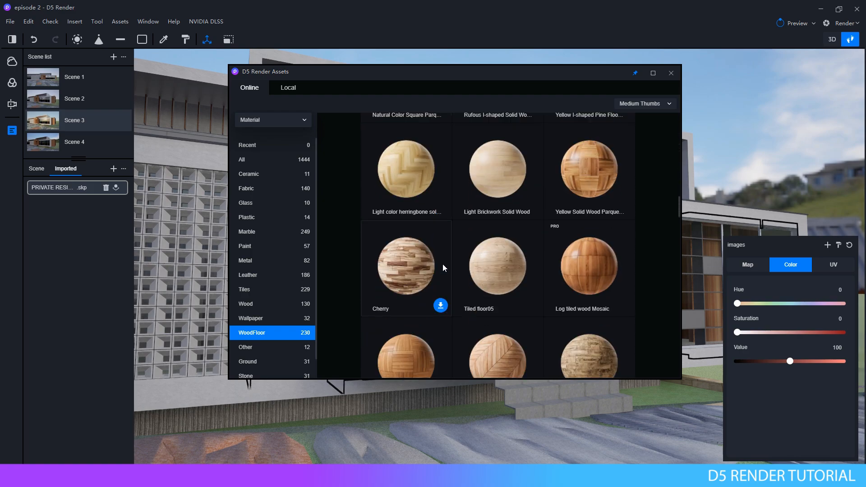
{"action": "scroll", "coordinate": [443, 267], "scroll_direction": "down", "scroll_amount": 9}
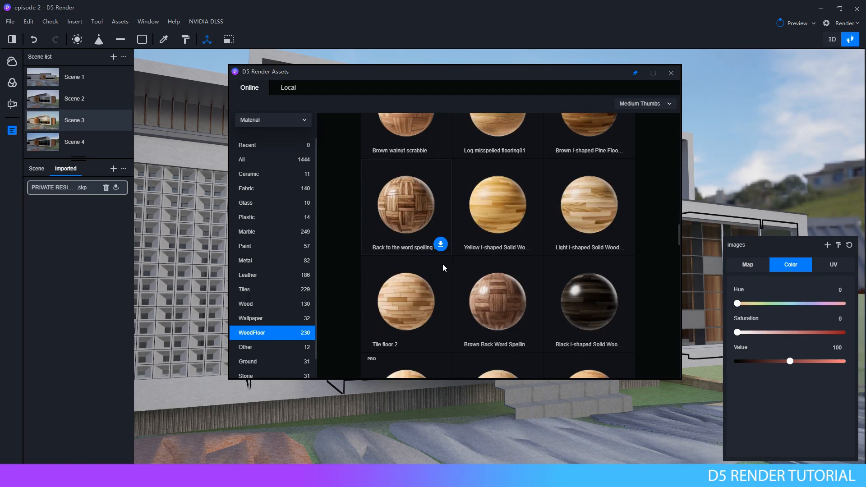
{"action": "scroll", "coordinate": [443, 268], "scroll_direction": "down", "scroll_amount": 10}
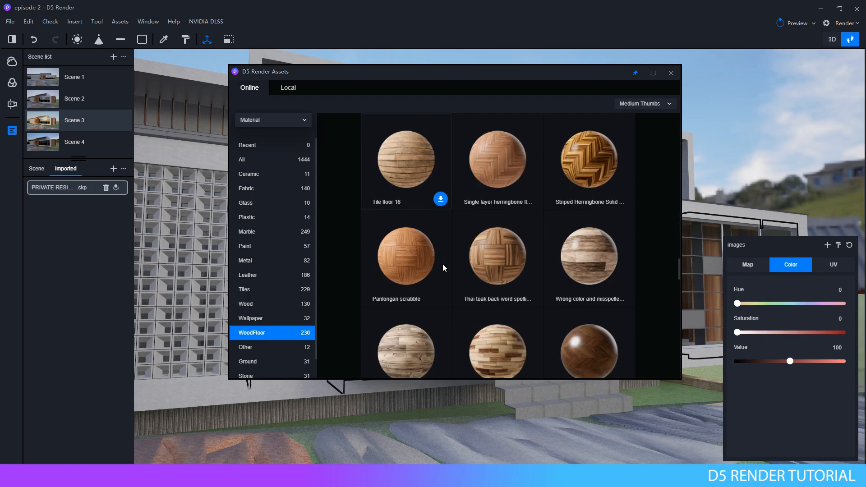
{"action": "scroll", "coordinate": [443, 266], "scroll_direction": "down", "scroll_amount": 7}
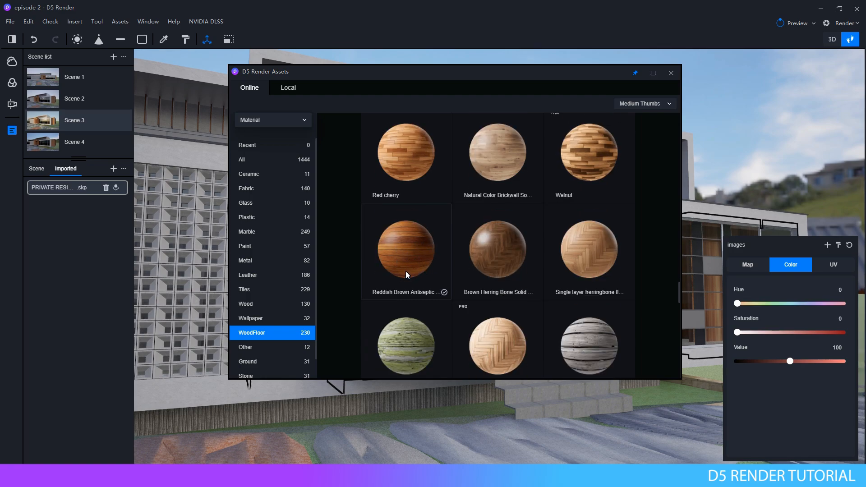
{"action": "left_click_drag", "start_coordinate": [491, 78], "coordinate": [264, 77]}
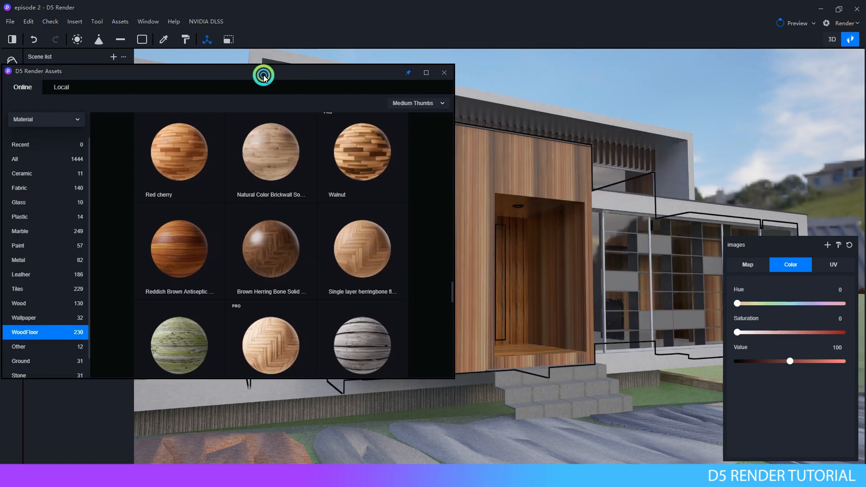
{"action": "left_click_drag", "start_coordinate": [195, 256], "coordinate": [484, 167]}
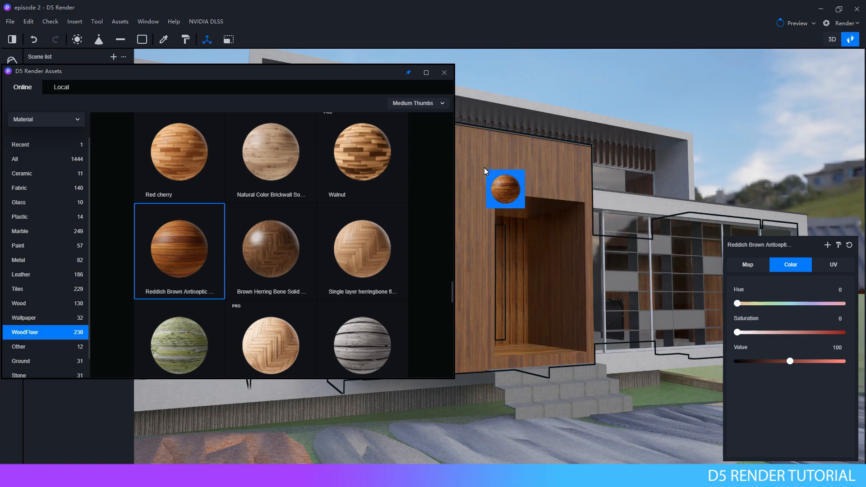
{"action": "key", "text": "Escape"}
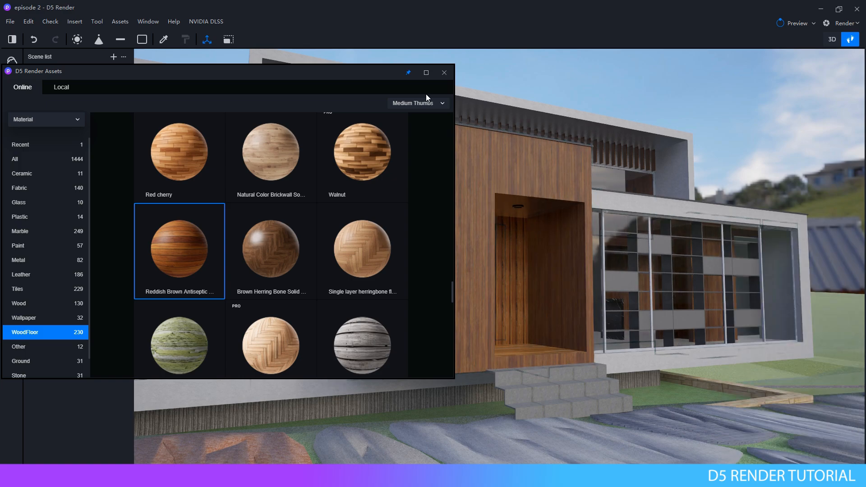
{"action": "left_click", "coordinate": [442, 74]}
Step: Pick the reddish brown wood on the entrance volume and enable Triplanar in its UV settings
{"action": "scroll", "coordinate": [427, 176], "scroll_direction": "up", "scroll_amount": 3}
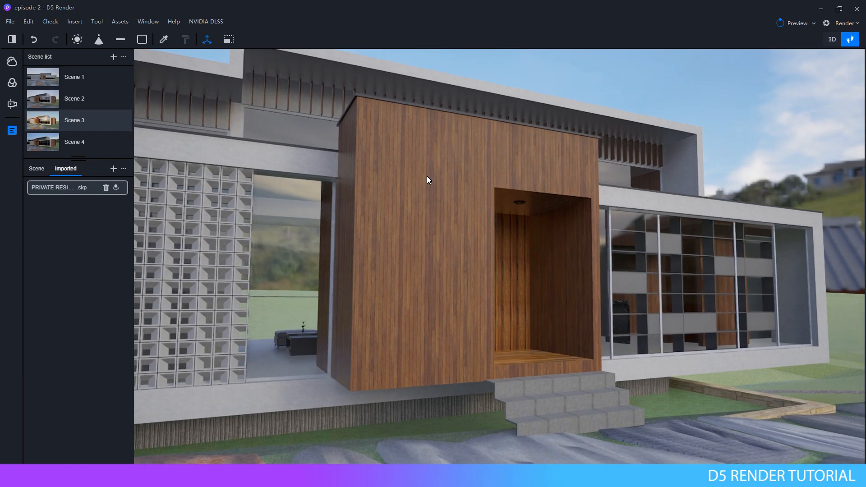
{"action": "scroll", "coordinate": [427, 176], "scroll_direction": "up", "scroll_amount": 2}
{"action": "left_click", "coordinate": [164, 39]}
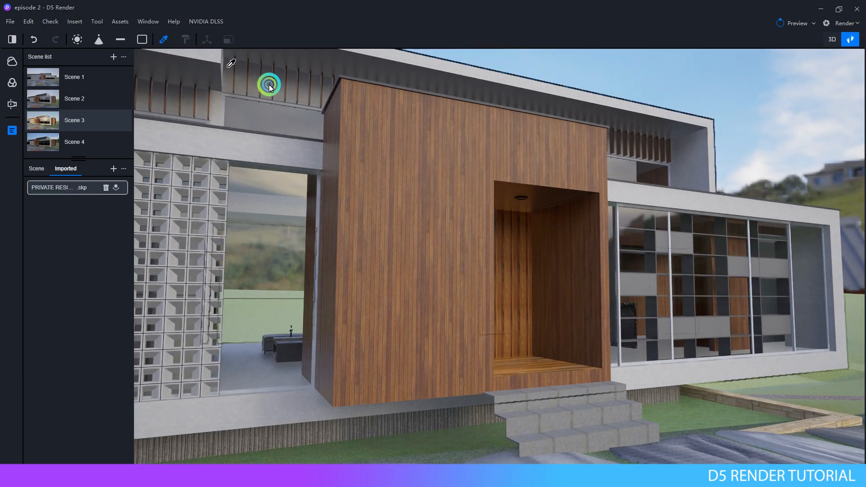
{"action": "left_click", "coordinate": [269, 87]}
{"action": "left_click", "coordinate": [422, 157]}
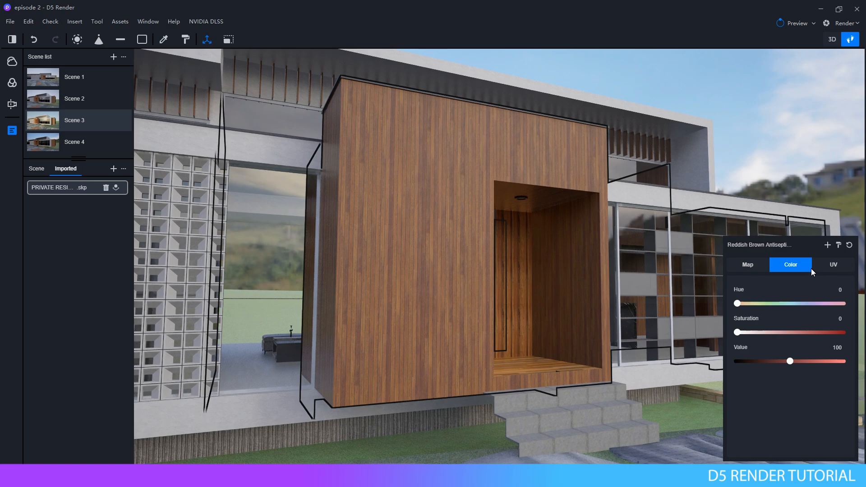
{"action": "left_click", "coordinate": [834, 265]}
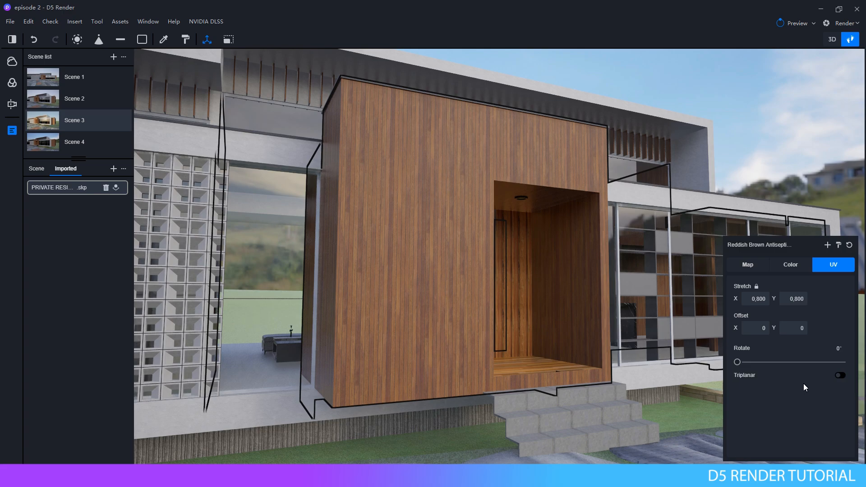
{"action": "left_click", "coordinate": [841, 376]}
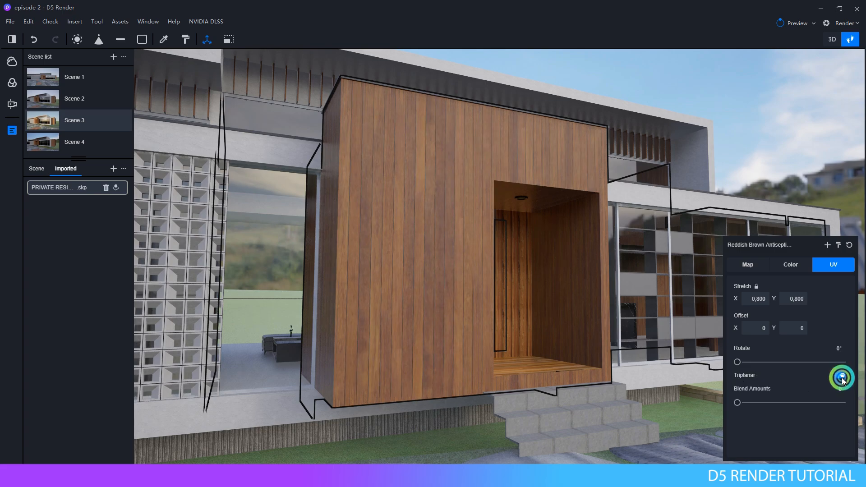
Step: Compare the entrance cladding at close range with Triplanar switched off and on again
{"action": "left_click", "coordinate": [519, 341]}
{"action": "key", "text": "w"}
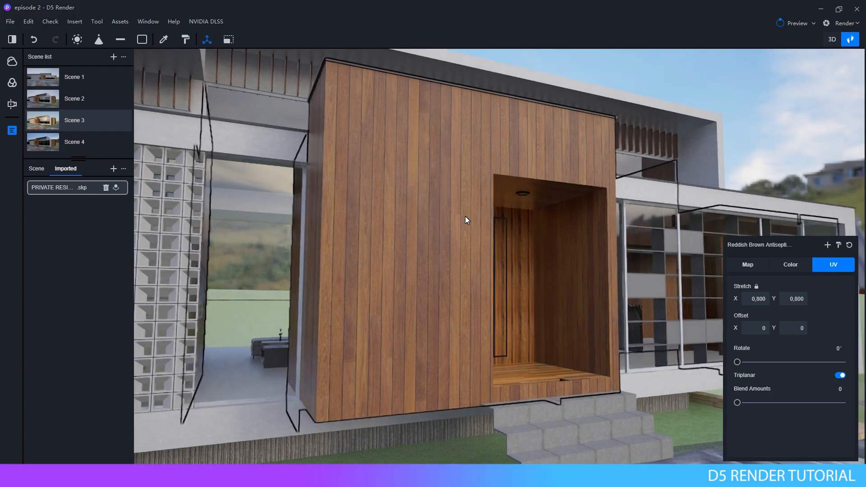
{"action": "right_click_drag", "start_coordinate": [465, 215], "coordinate": [234, 250]}
{"action": "key", "text": "d"}
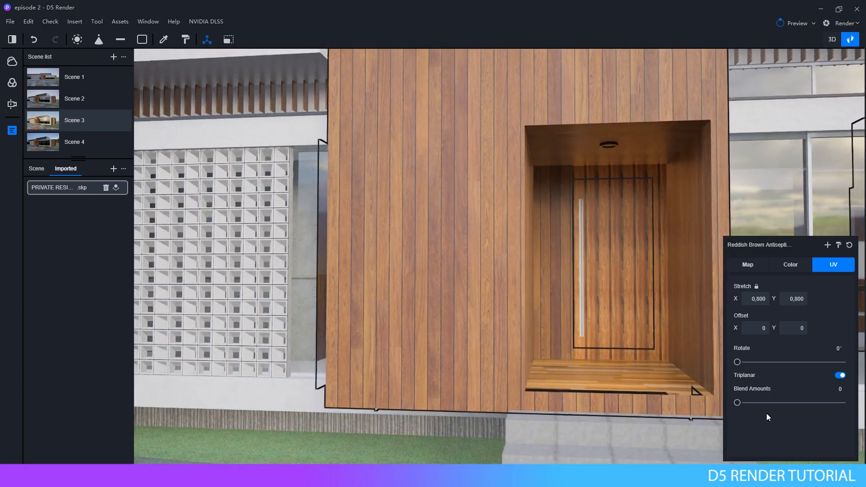
{"action": "left_click", "coordinate": [841, 376]}
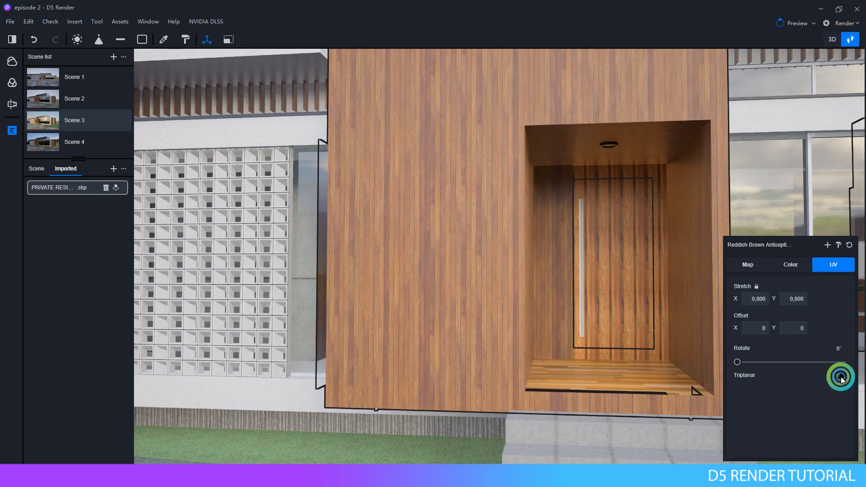
{"action": "left_click", "coordinate": [842, 376]}
{"action": "right_click_drag", "start_coordinate": [564, 267], "coordinate": [476, 316]}
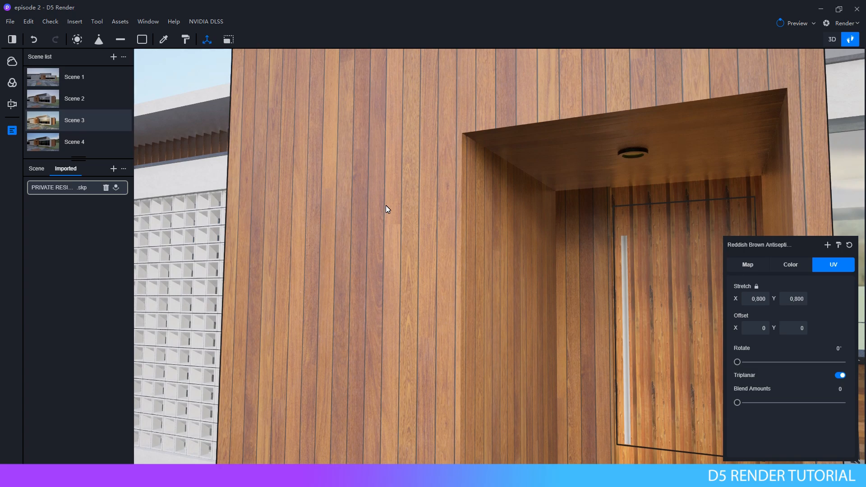
{"action": "scroll", "coordinate": [387, 207], "scroll_direction": "down", "scroll_amount": 1}
Step: Set the Normal strength of the entrance volume's reddish brown wood to -1
{"action": "left_click", "coordinate": [752, 264]}
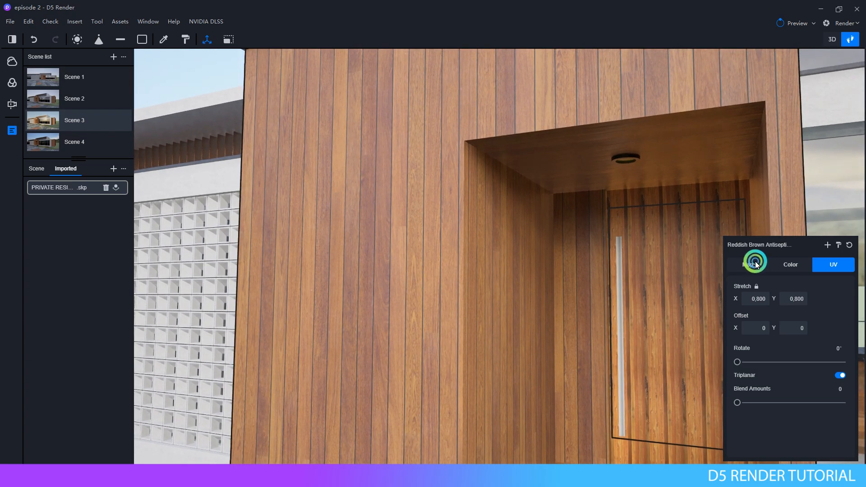
{"action": "scroll", "coordinate": [805, 335], "scroll_direction": "down", "scroll_amount": 2}
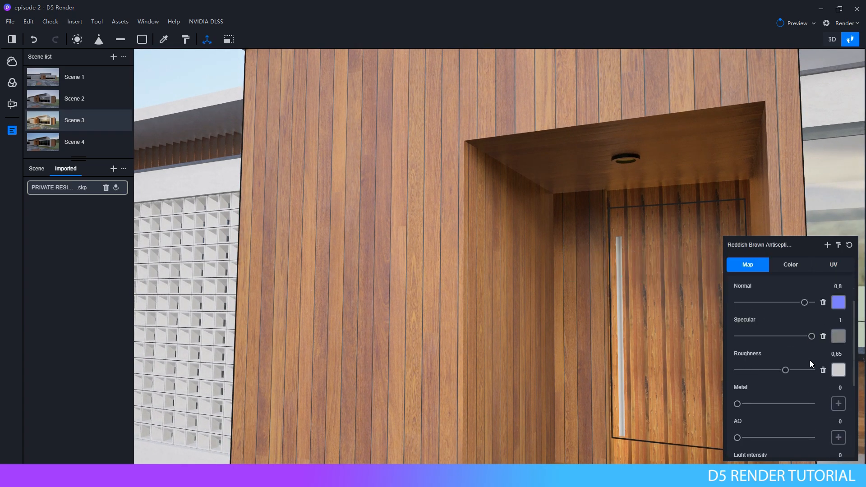
{"action": "scroll", "coordinate": [811, 361], "scroll_direction": "up", "scroll_amount": 2}
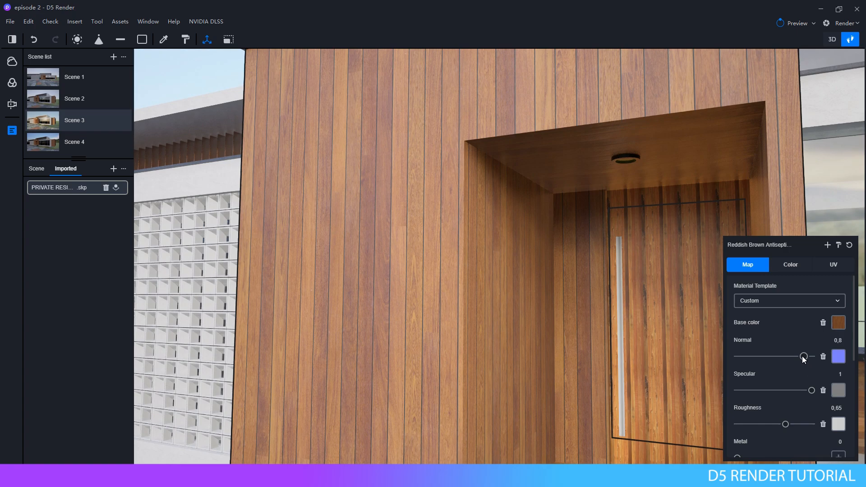
{"action": "left_click_drag", "start_coordinate": [803, 357], "coordinate": [719, 359]}
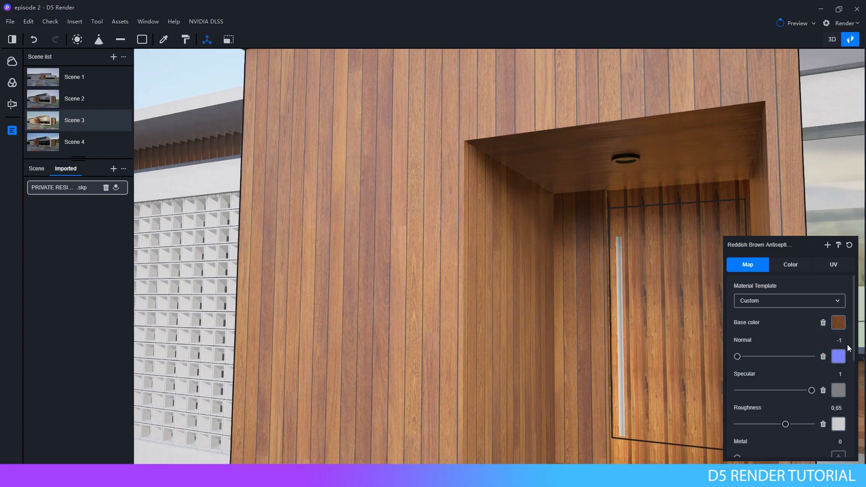
Step: Set the Specular of the entrance volume's reddish brown wood to 0.1 and deselect the material
{"action": "scroll", "coordinate": [540, 253], "scroll_direction": "down", "scroll_amount": 1}
{"action": "right_click_drag", "start_coordinate": [539, 251], "coordinate": [534, 260]}
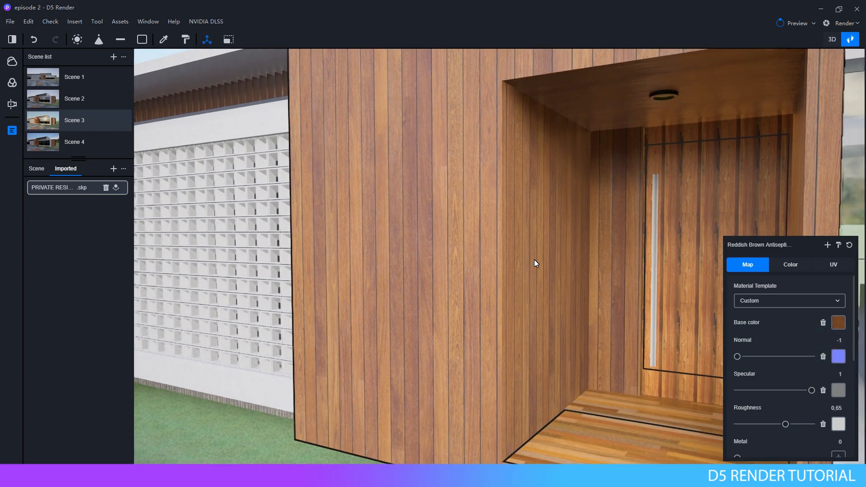
{"action": "scroll", "coordinate": [534, 259], "scroll_direction": "down", "scroll_amount": 1}
{"action": "scroll", "coordinate": [717, 320], "scroll_direction": "down", "scroll_amount": 1}
{"action": "scroll", "coordinate": [602, 276], "scroll_direction": "down", "scroll_amount": 1}
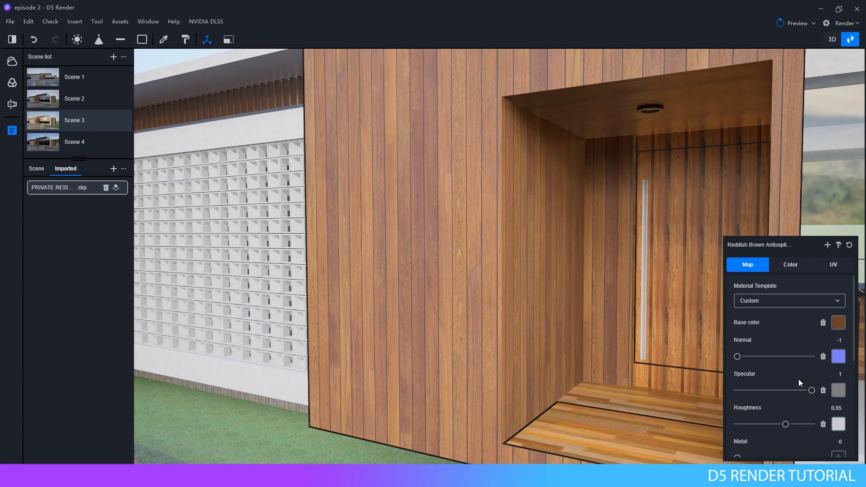
{"action": "scroll", "coordinate": [799, 379], "scroll_direction": "down", "scroll_amount": 1}
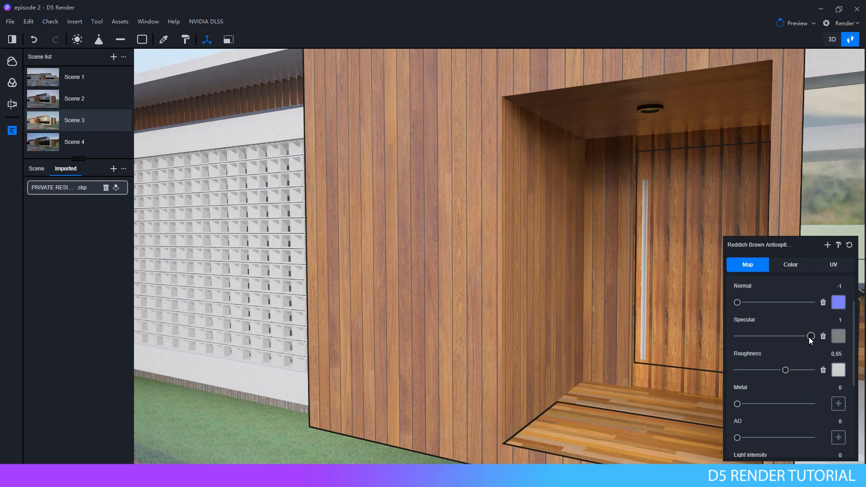
{"action": "mouse_move", "coordinate": [811, 336]}
{"action": "left_mouse_down"}
{"action": "mouse_move", "coordinate": [734, 337]}
{"action": "mouse_move", "coordinate": [804, 332]}
{"action": "left_mouse_up"}
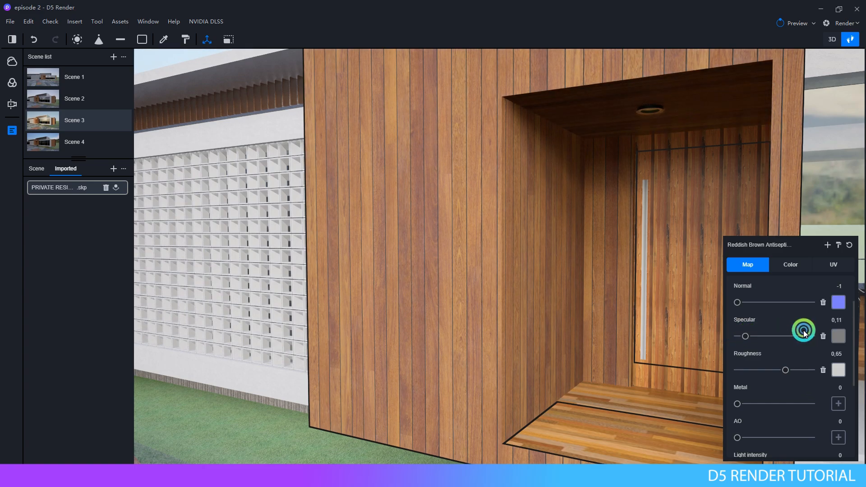
{"action": "left_click", "coordinate": [827, 314]}
{"action": "type", "text": "0.1"}
{"action": "key", "text": "Escape"}
Step: Examine the entrance volume's wood cladding from farther away and from several angles around the entrance
{"action": "right_click_drag", "start_coordinate": [573, 282], "coordinate": [732, 281]}
{"action": "key", "text": "s"}
{"action": "key", "text": "d"}
{"action": "key", "text": "a"}
{"action": "key", "text": "w"}
{"action": "right_click_drag", "start_coordinate": [554, 256], "coordinate": [491, 310]}
{"action": "key", "text": "w"}
{"action": "key", "text": "d"}
{"action": "right_click_drag", "start_coordinate": [529, 223], "coordinate": [571, 155]}
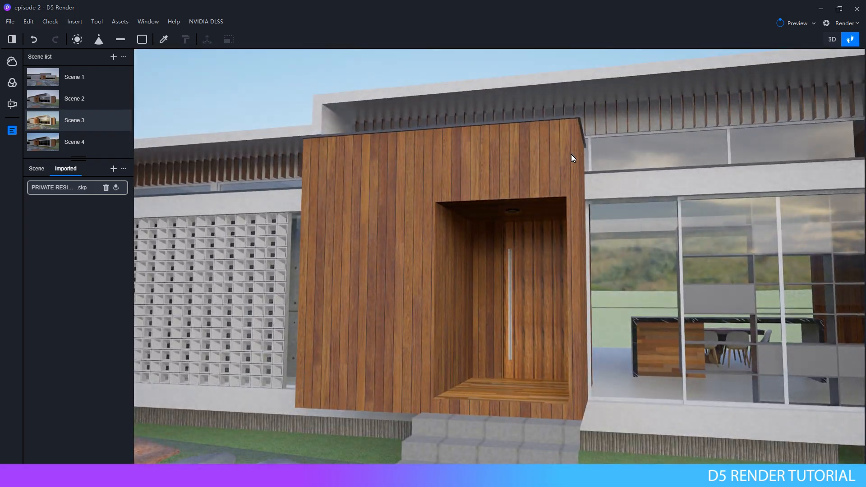
{"action": "key", "text": "d"}
{"action": "right_click_drag", "start_coordinate": [554, 201], "coordinate": [511, 278]}
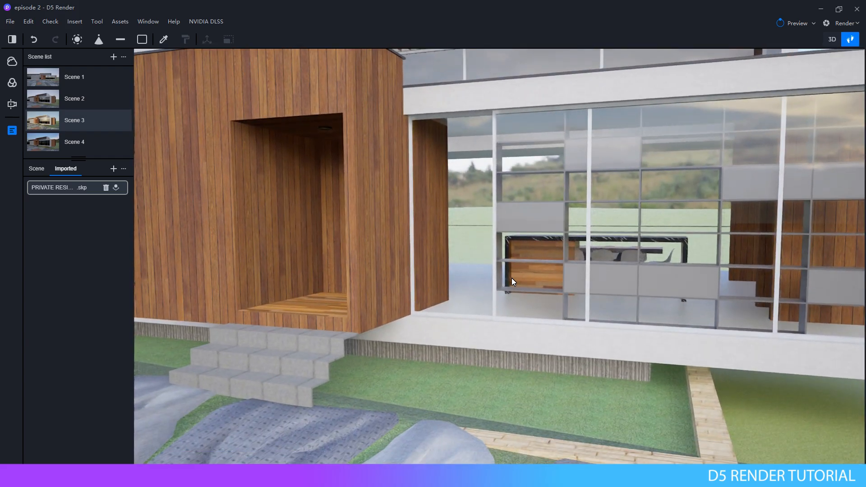
Step: Pick the material of the entrance steps and remove its base color map
{"action": "right_click_drag", "start_coordinate": [579, 232], "coordinate": [520, 316]}
{"action": "key", "text": "a"}
{"action": "right_click_drag", "start_coordinate": [571, 257], "coordinate": [506, 256]}
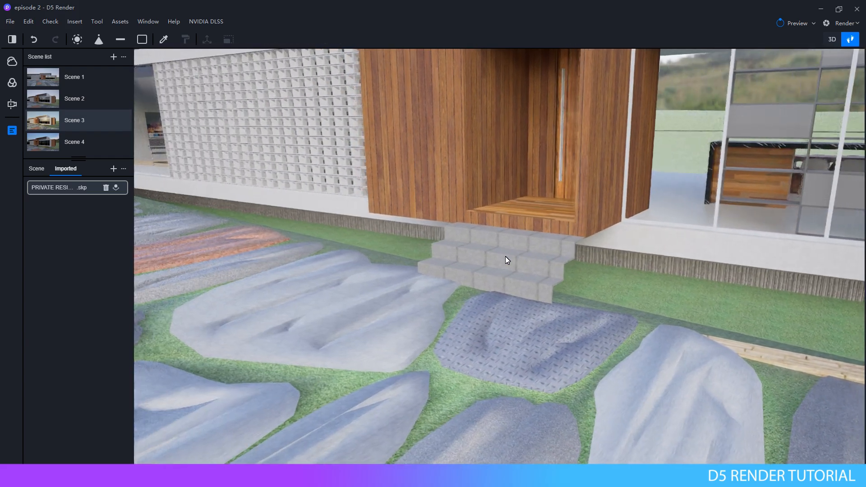
{"action": "key", "text": "w"}
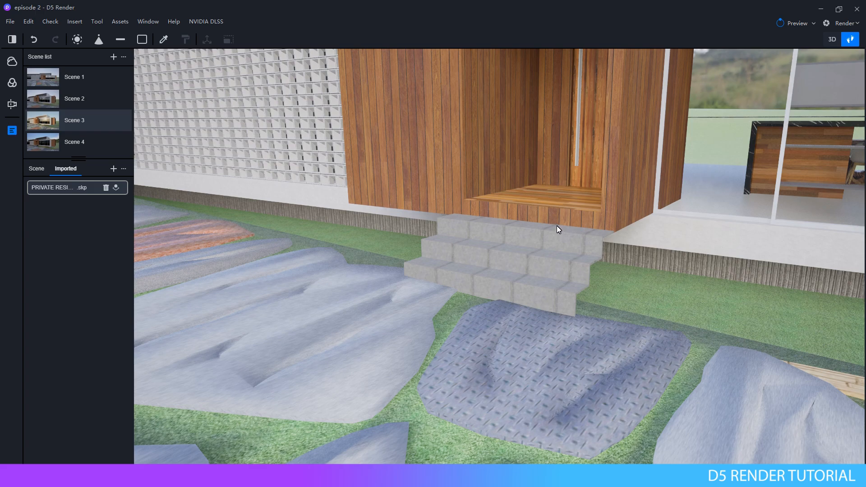
{"action": "left_click", "coordinate": [163, 39]}
{"action": "left_click", "coordinate": [500, 243]}
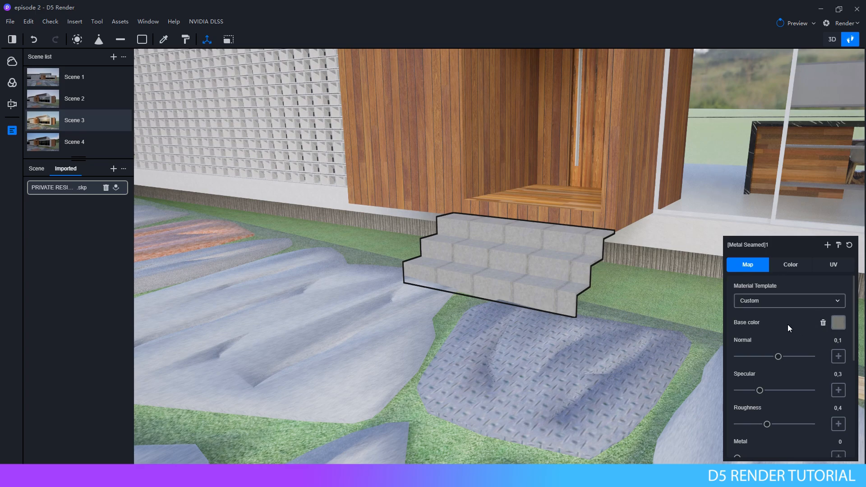
{"action": "left_click", "coordinate": [823, 323]}
{"action": "left_click", "coordinate": [557, 284]}
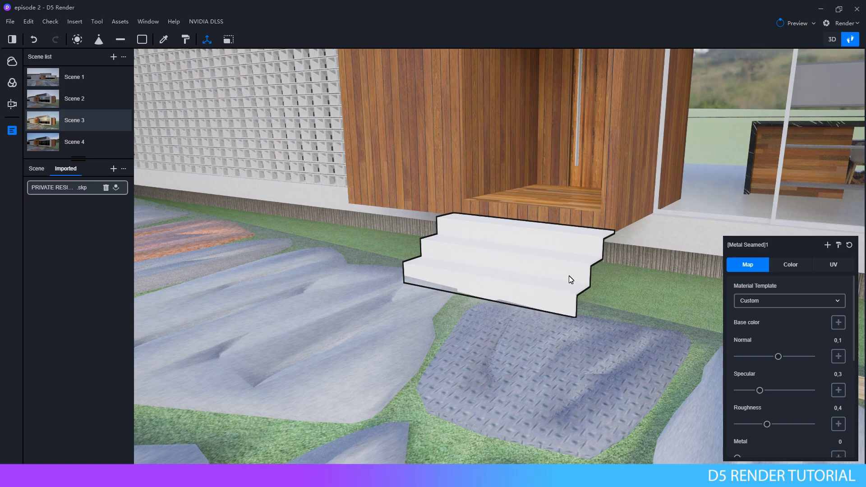
Step: Darken the entrance steps' material by setting its color Value to 5
{"action": "left_click", "coordinate": [791, 265]}
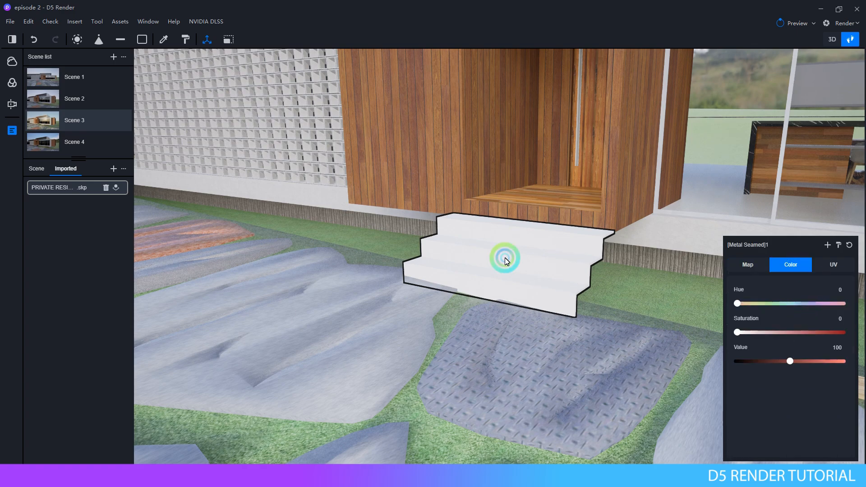
{"action": "left_click", "coordinate": [838, 348]}
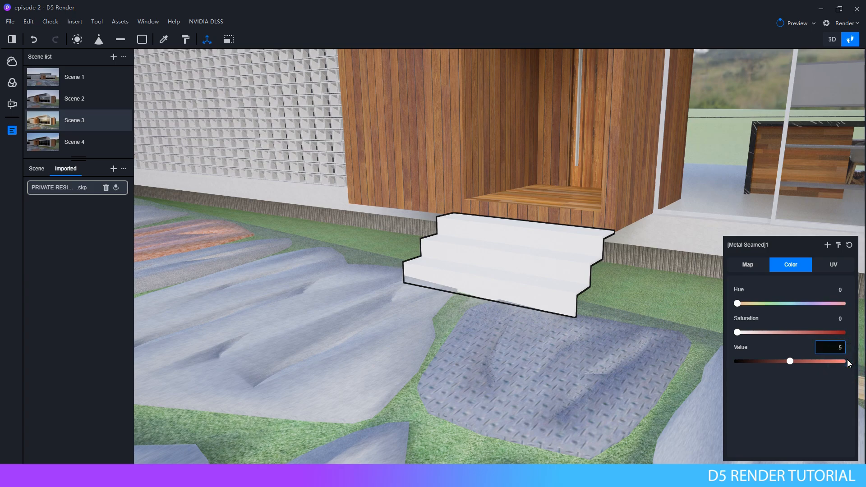
{"action": "type", "text": "5"}
{"action": "key", "text": "Return"}
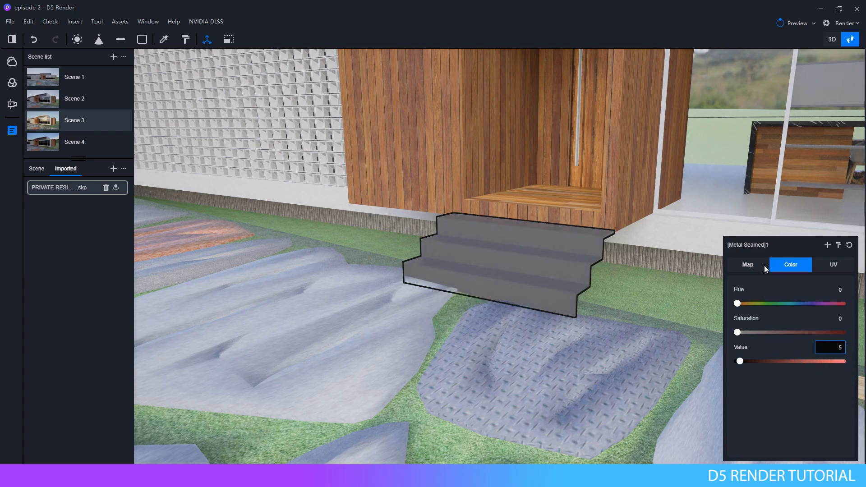
Step: Set the Metal amount of the entrance steps' material to 0.7
{"action": "left_click", "coordinate": [752, 265]}
{"action": "scroll", "coordinate": [806, 348], "scroll_direction": "down", "scroll_amount": 2}
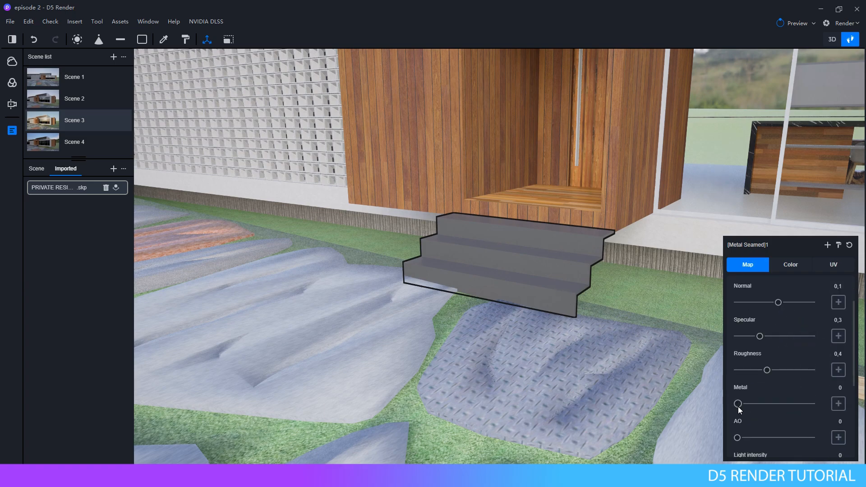
{"action": "left_click_drag", "start_coordinate": [739, 405], "coordinate": [774, 405]}
{"action": "left_click_drag", "start_coordinate": [802, 403], "coordinate": [793, 403]}
{"action": "left_click", "coordinate": [837, 389]}
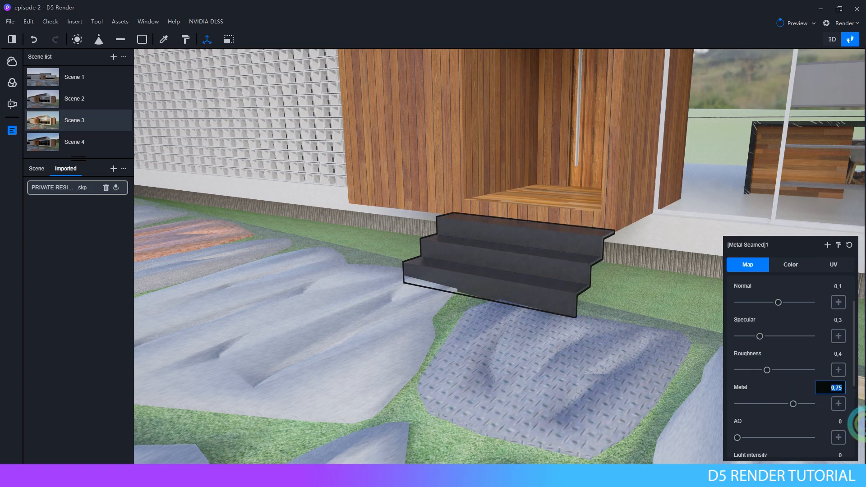
{"action": "type", "text": "0"}
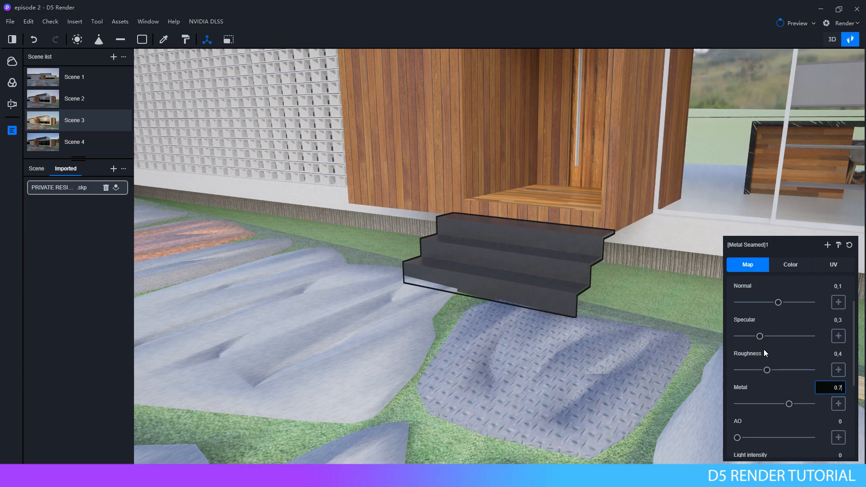
Step: Set the entrance steps' Specular to 0.2 and Roughness to 0.2, and deselect the material
{"action": "left_click", "coordinate": [829, 319]}
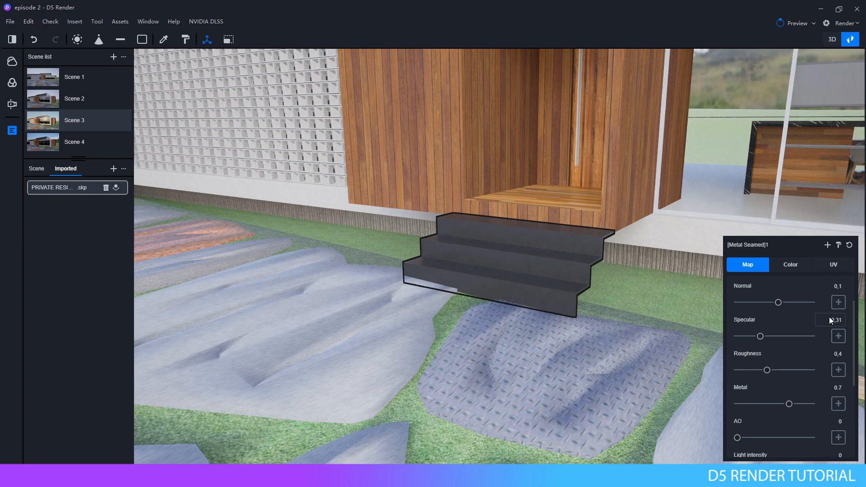
{"action": "left_click_drag", "start_coordinate": [831, 318], "coordinate": [847, 323]}
{"action": "type", "text": "0.2"}
{"action": "mouse_move", "coordinate": [764, 370]}
{"action": "left_mouse_down"}
{"action": "mouse_move", "coordinate": [740, 369]}
{"action": "mouse_move", "coordinate": [759, 367]}
{"action": "left_mouse_up"}
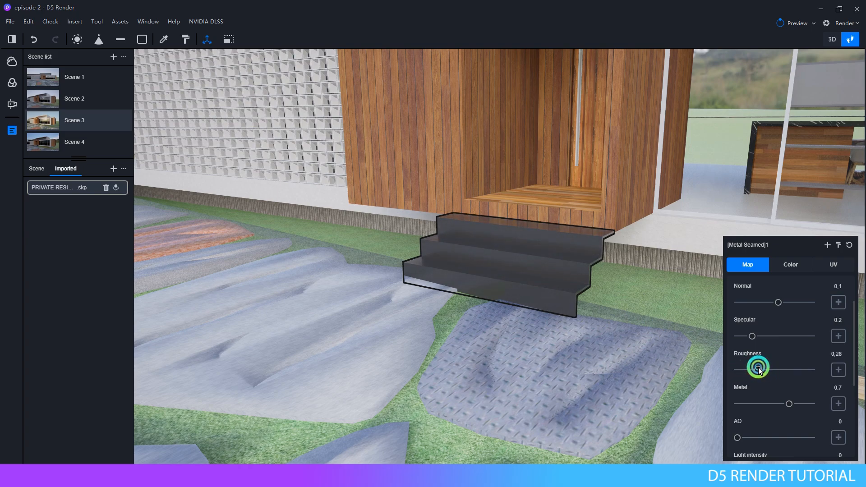
{"action": "left_click_drag", "start_coordinate": [831, 353], "coordinate": [863, 369]}
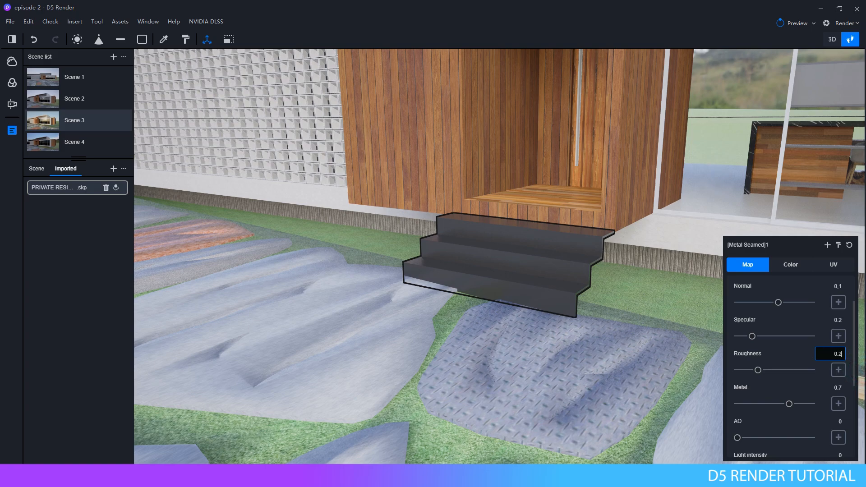
{"action": "key", "text": "Escape"}
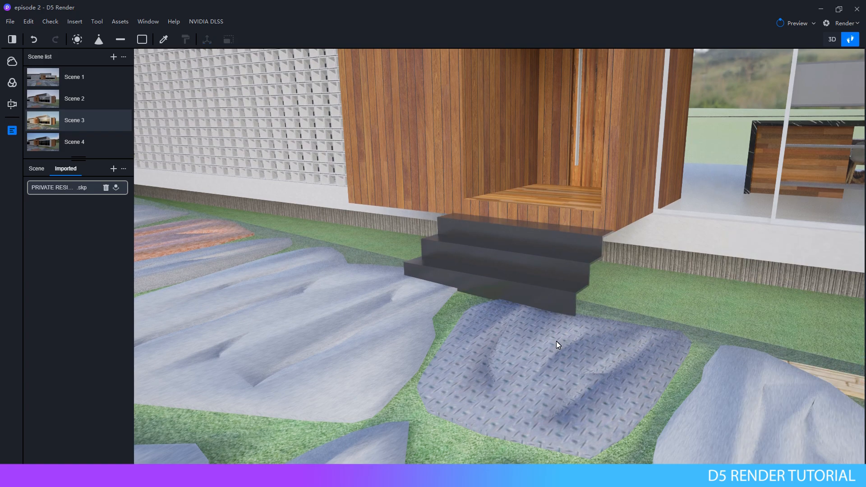
Step: Check the dark entrance steps against the whole facade and from the side of the glazed living area
{"action": "right_click_drag", "start_coordinate": [557, 342], "coordinate": [461, 232]}
{"action": "key", "text": "s"}
{"action": "key", "text": "s"}
{"action": "key", "text": "d"}
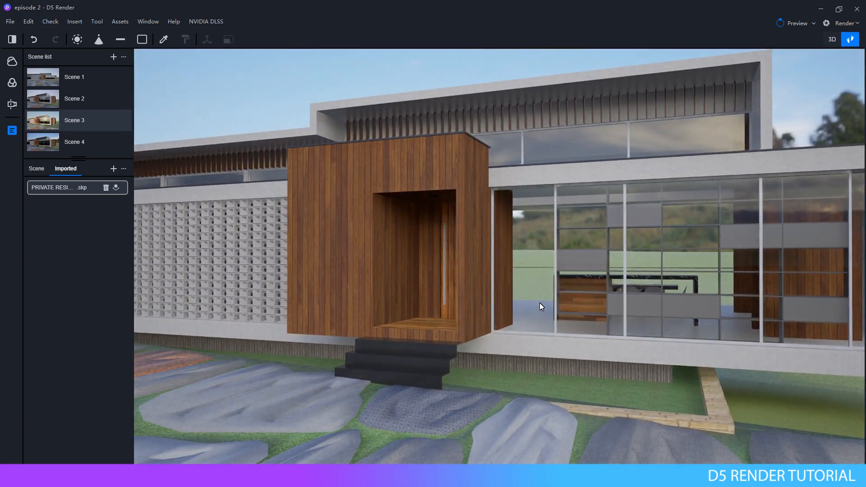
{"action": "right_click_drag", "start_coordinate": [540, 302], "coordinate": [386, 323]}
{"action": "key", "text": "d"}
{"action": "key", "text": "w"}
Step: Pick the white stucco cladding on the base band below the windows and remove its base color map
{"action": "left_click", "coordinate": [163, 40]}
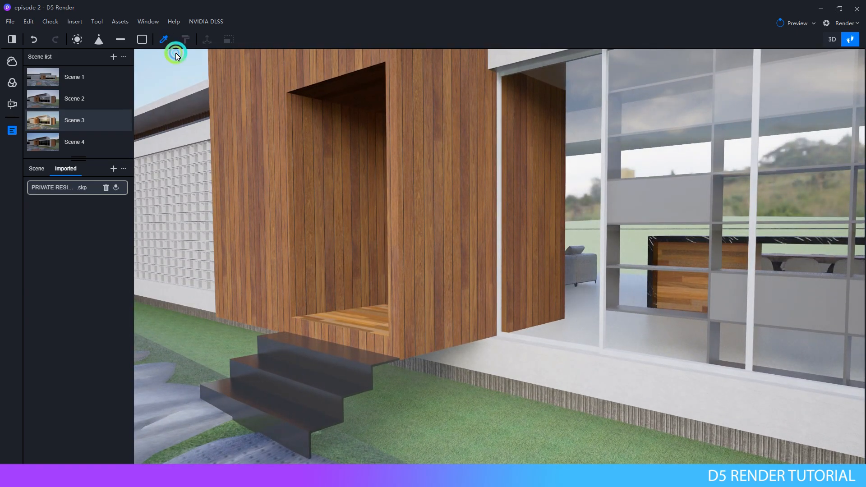
{"action": "left_click", "coordinate": [548, 360]}
{"action": "key", "text": "s"}
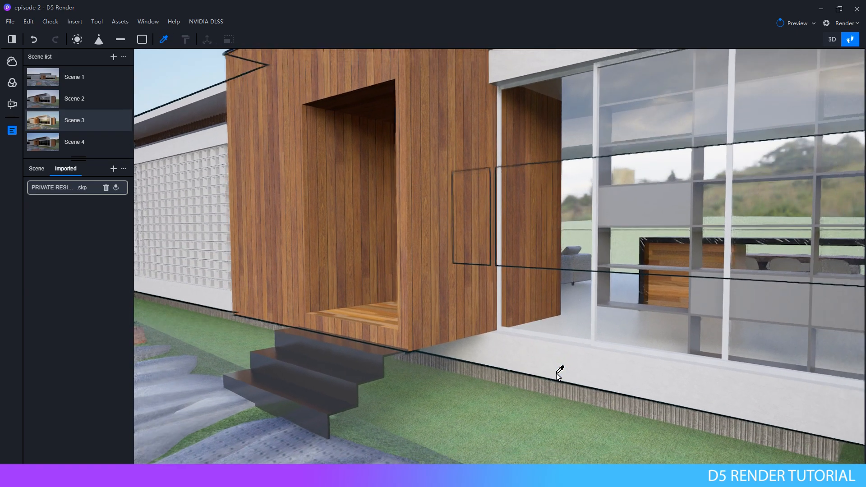
{"action": "left_click", "coordinate": [569, 359]}
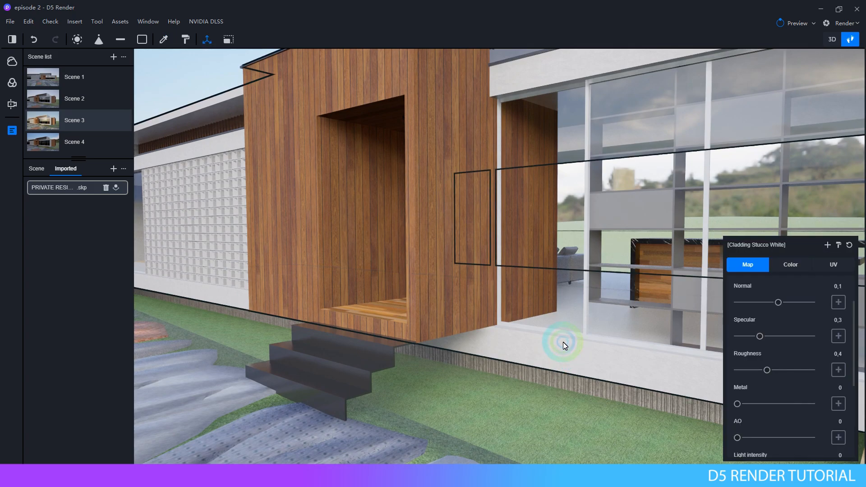
{"action": "scroll", "coordinate": [808, 307], "scroll_direction": "up", "scroll_amount": 2}
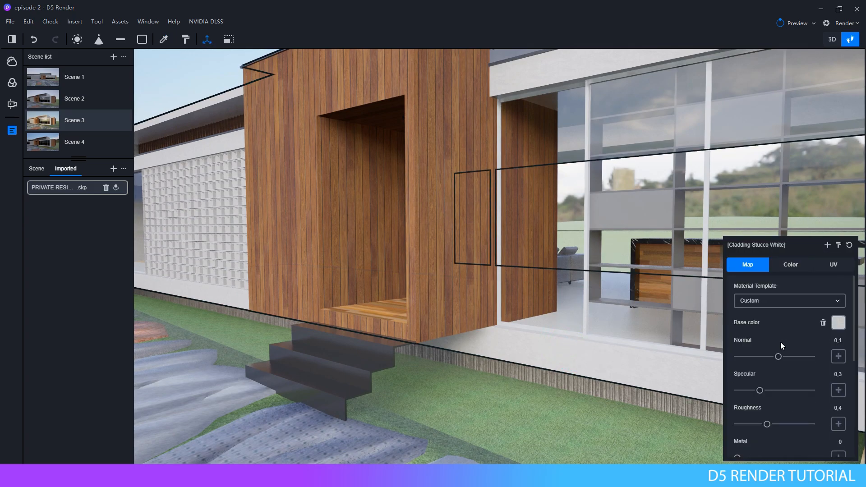
{"action": "left_click", "coordinate": [824, 323]}
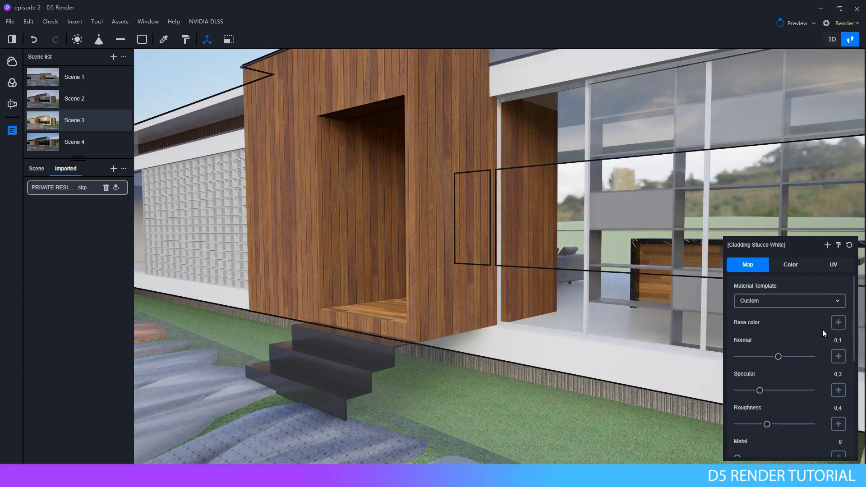
Step: Load the Arch128_091_refl.gloss image from the maps folder as the white stucco's base color map
{"action": "left_click", "coordinate": [838, 324]}
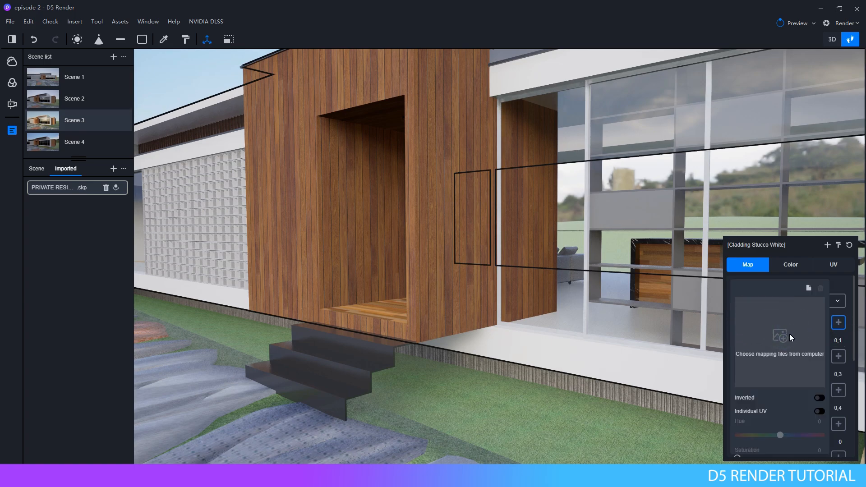
{"action": "left_click", "coordinate": [850, 284]}
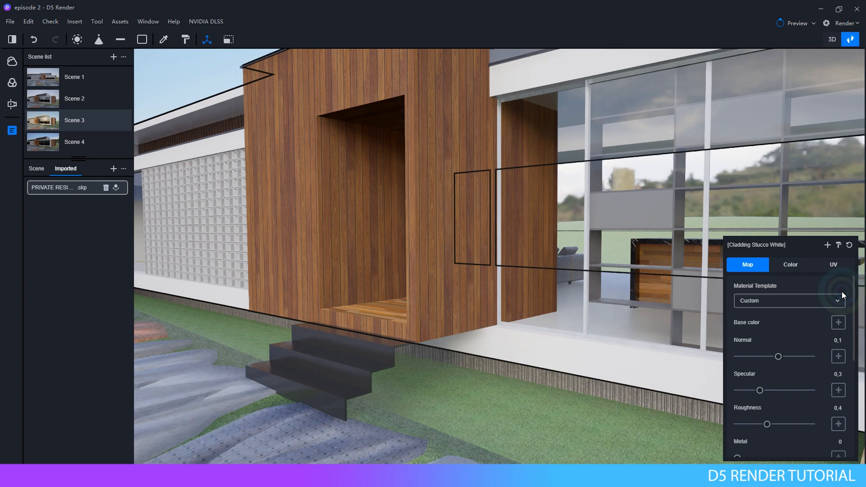
{"action": "left_click", "coordinate": [839, 324]}
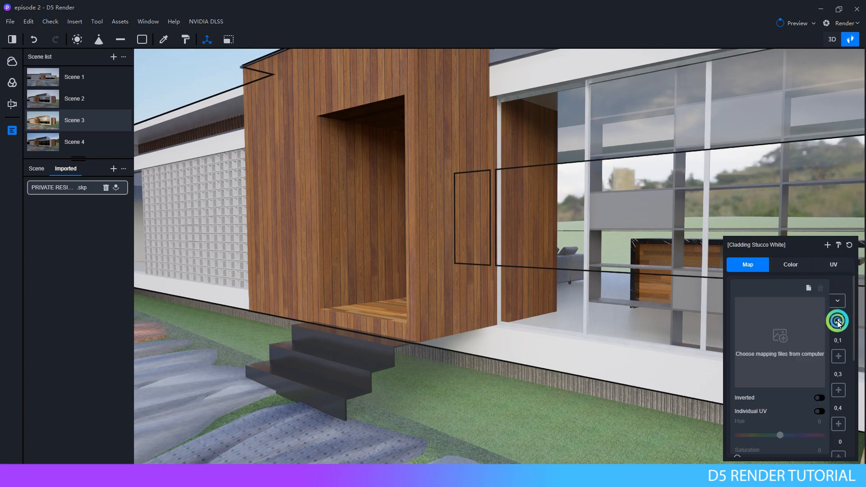
{"action": "left_click", "coordinate": [789, 337]}
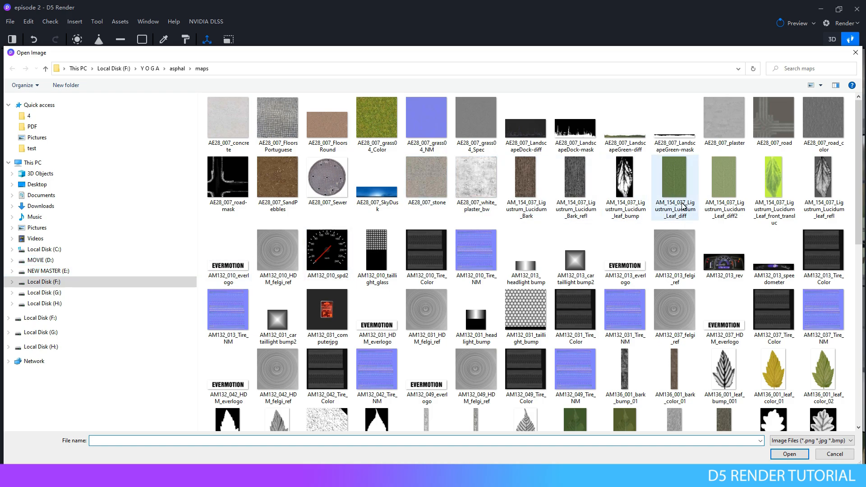
{"action": "scroll", "coordinate": [523, 202], "scroll_direction": "down", "scroll_amount": 10}
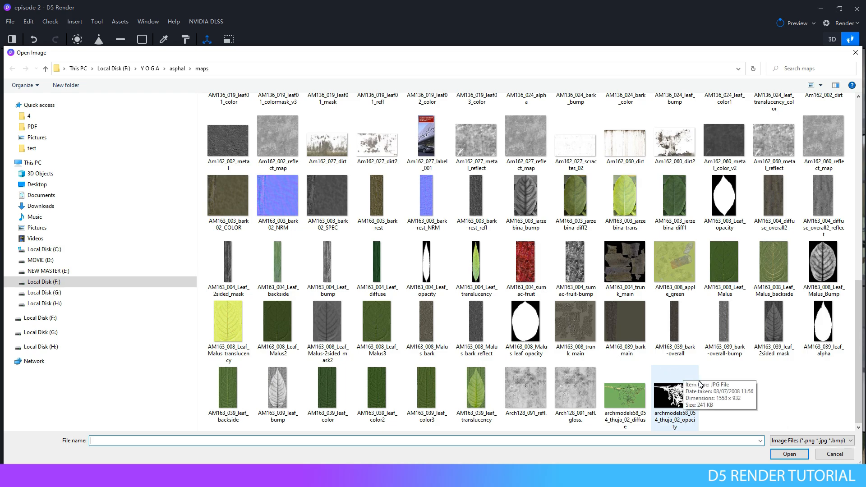
{"action": "scroll", "coordinate": [737, 384], "scroll_direction": "up", "scroll_amount": 8}
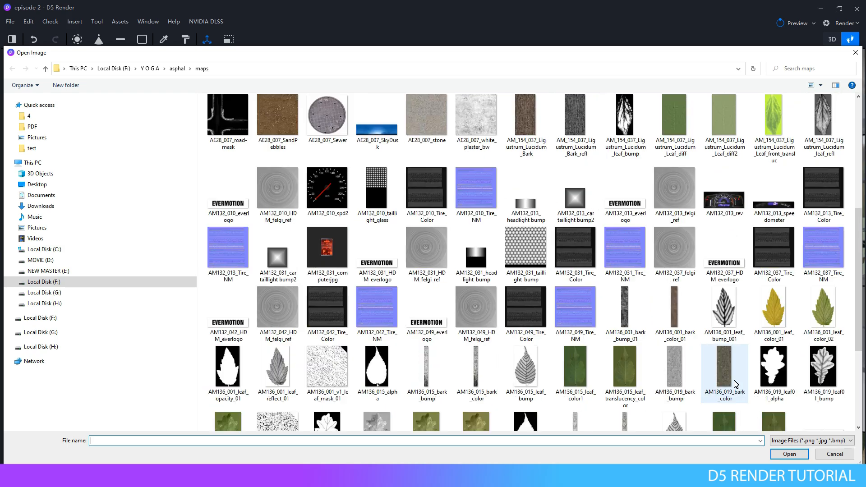
{"action": "scroll", "coordinate": [736, 384], "scroll_direction": "down", "scroll_amount": 5}
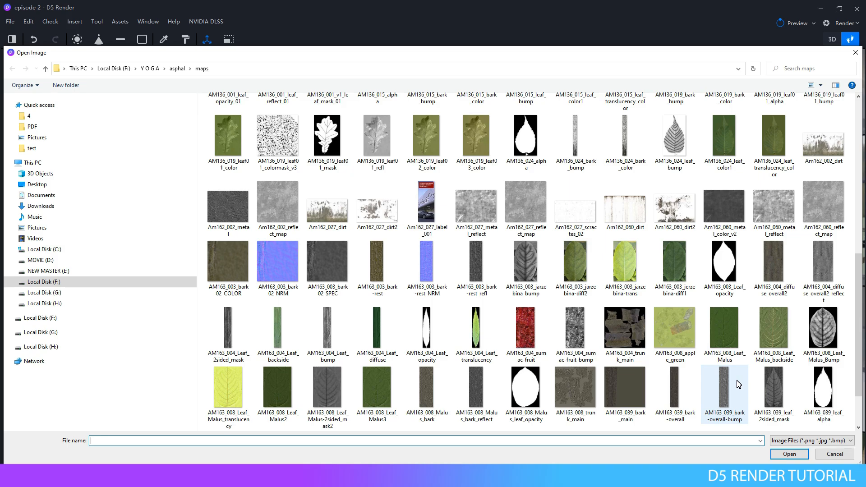
{"action": "scroll", "coordinate": [739, 384], "scroll_direction": "down", "scroll_amount": 3}
{"action": "double_click", "coordinate": [573, 399]}
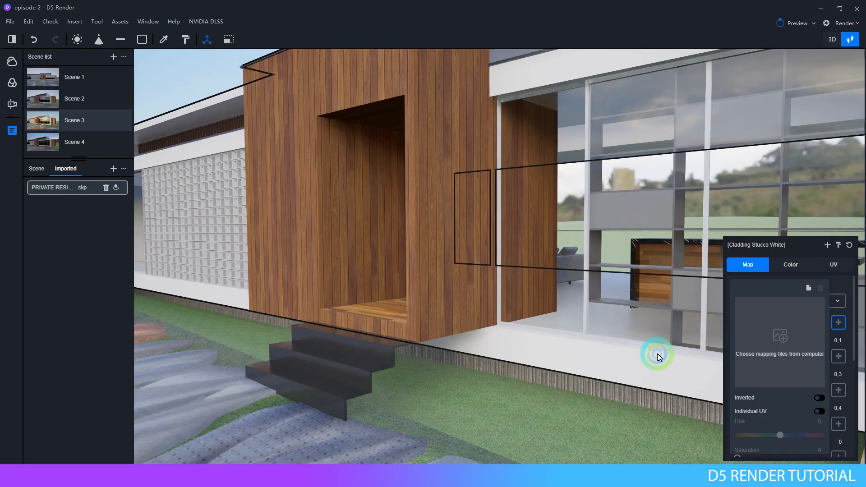
{"action": "scroll", "coordinate": [646, 361], "scroll_direction": "up", "scroll_amount": 3}
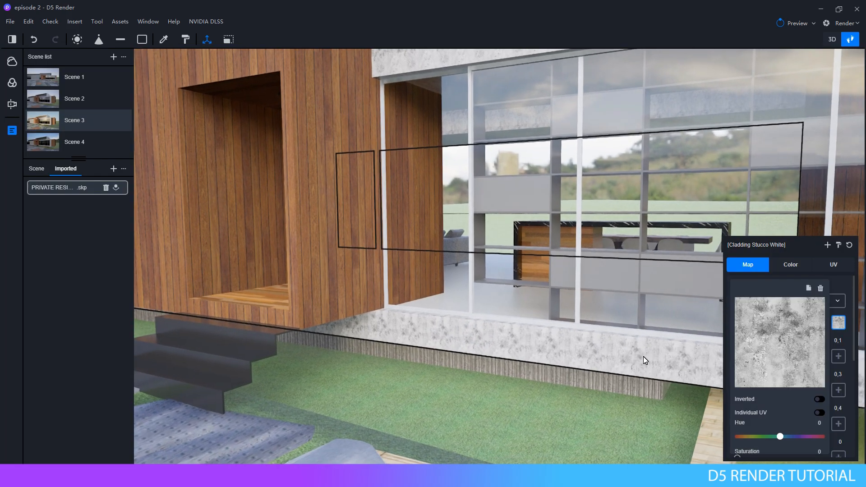
Step: Replace the white stucco's base color map with the Am162_002_reflect_map image from the maps folder
{"action": "left_click", "coordinate": [778, 340]}
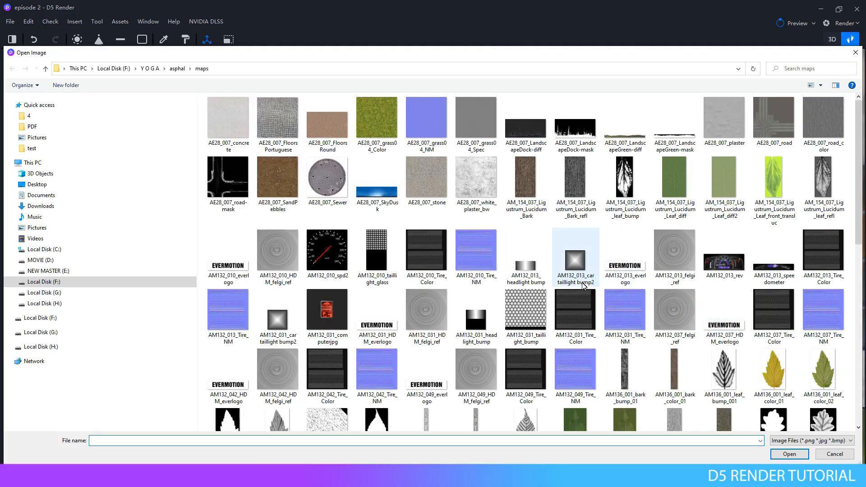
{"action": "scroll", "coordinate": [582, 285], "scroll_direction": "down", "scroll_amount": 10}
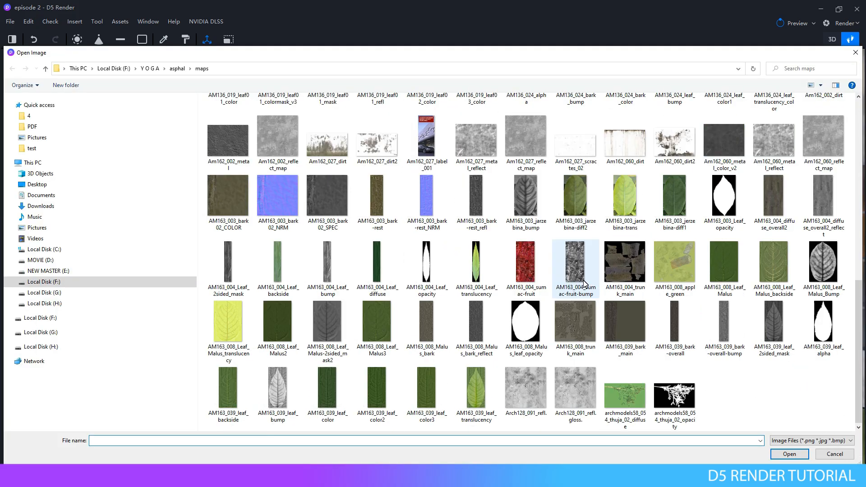
{"action": "scroll", "coordinate": [577, 281], "scroll_direction": "up", "scroll_amount": 10}
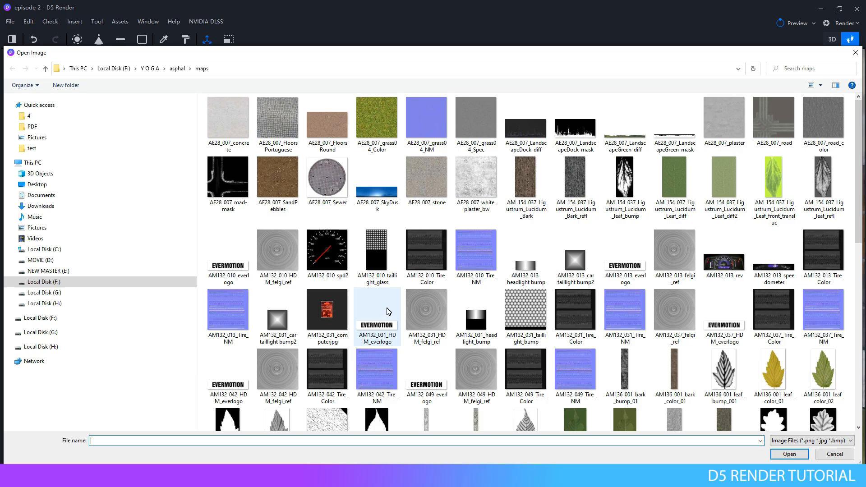
{"action": "scroll", "coordinate": [389, 311], "scroll_direction": "down", "scroll_amount": 3}
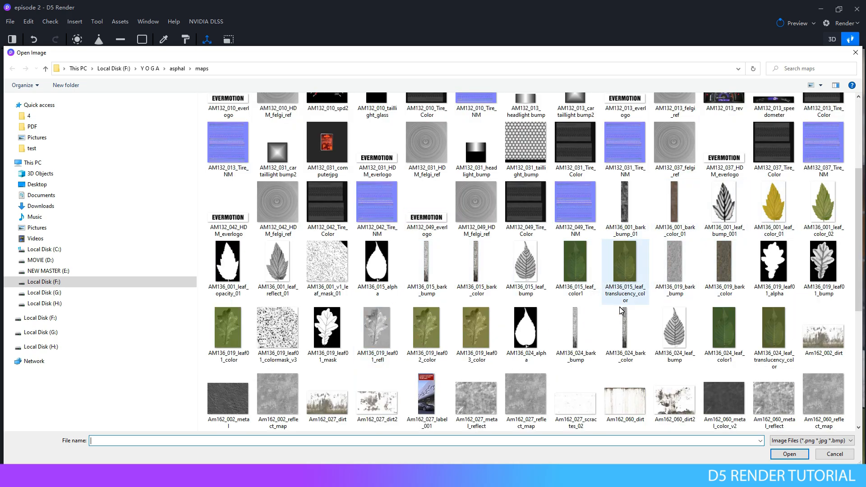
{"action": "double_click", "coordinate": [278, 394]}
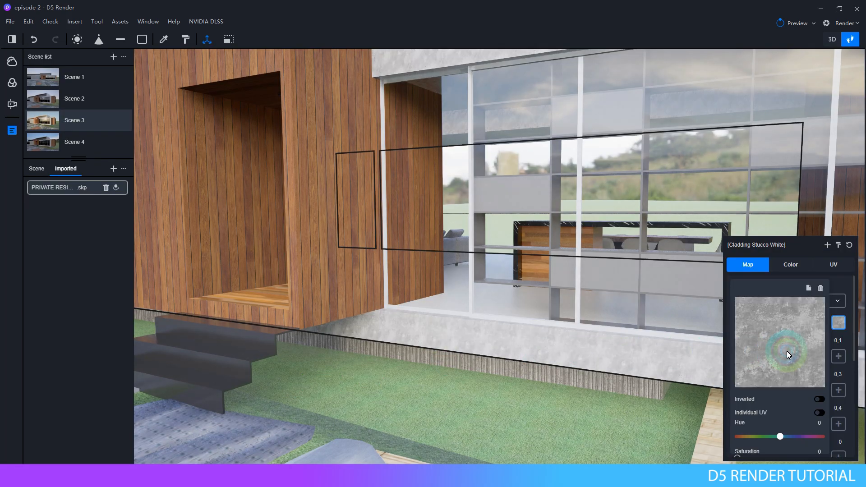
{"action": "scroll", "coordinate": [495, 348], "scroll_direction": "down", "scroll_amount": 1}
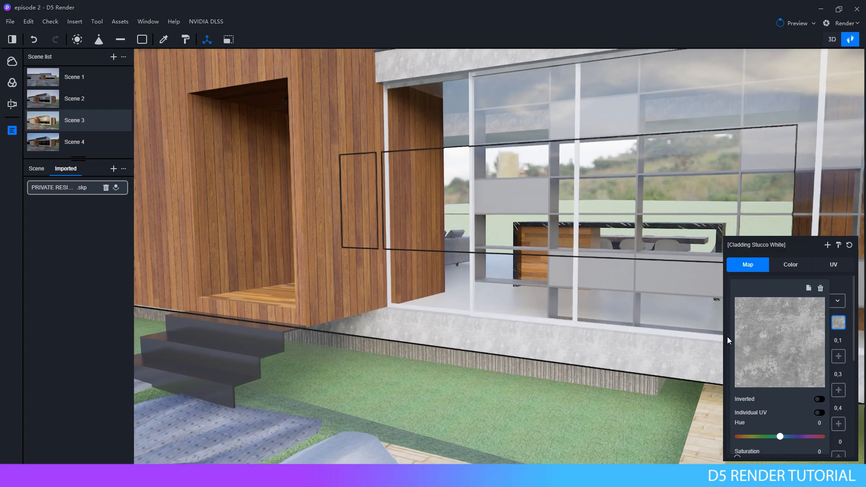
Step: Enable Triplanar mapping for the white stucco, check the frame around the glazed living area and deselect the material
{"action": "left_click", "coordinate": [840, 265]}
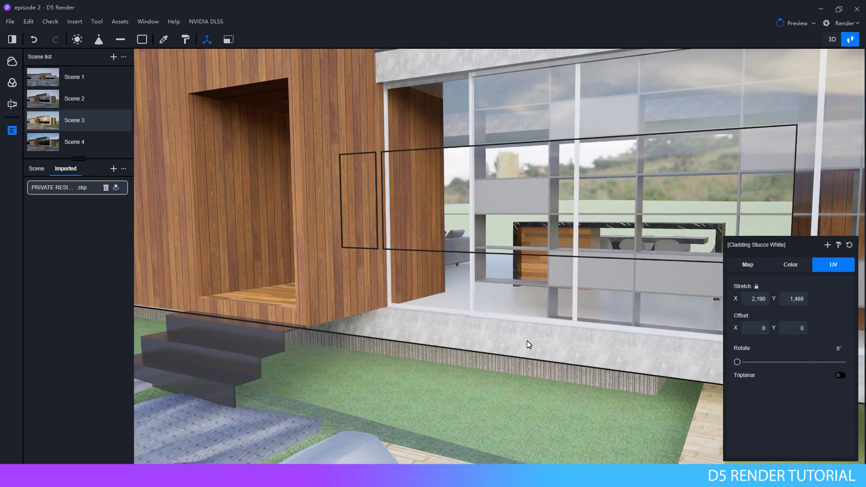
{"action": "left_click", "coordinate": [841, 376]}
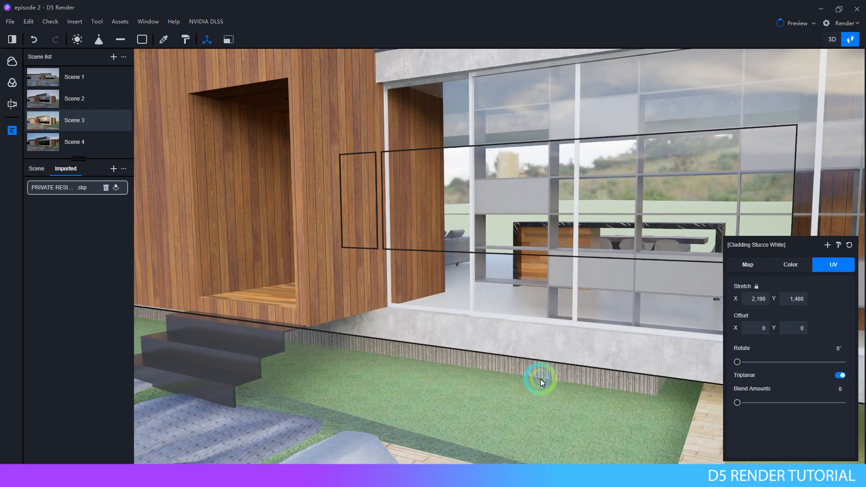
{"action": "scroll", "coordinate": [492, 348], "scroll_direction": "down", "scroll_amount": 2}
{"action": "right_click_drag", "start_coordinate": [505, 323], "coordinate": [557, 229]}
{"action": "key", "text": "Escape"}
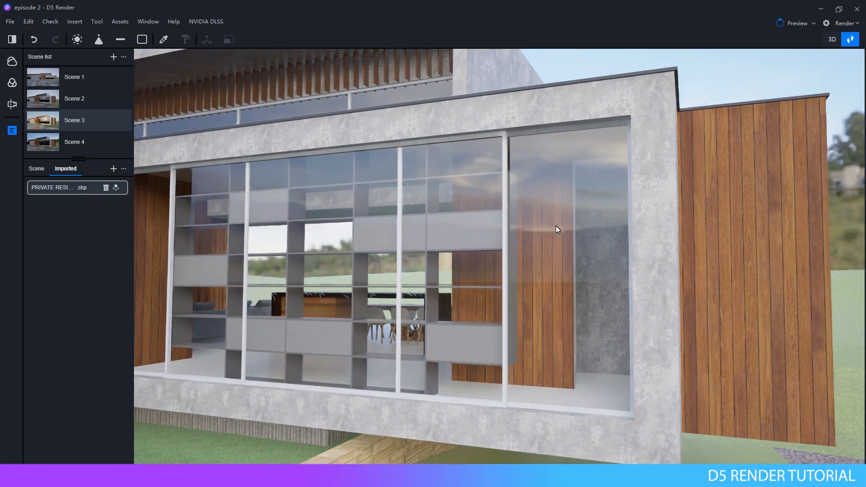
Step: Pick the white stucco on the frame above the glazing, rotate its texture to 23° and deselect the material
{"action": "left_click", "coordinate": [164, 39]}
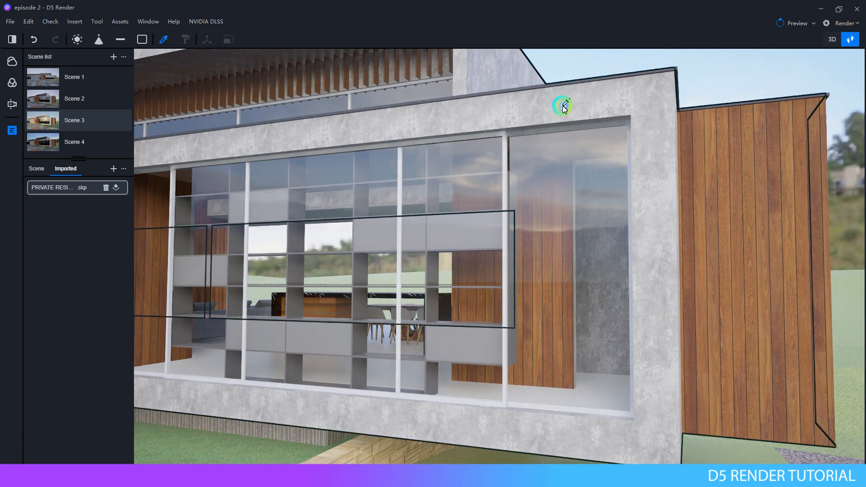
{"action": "left_click", "coordinate": [561, 101]}
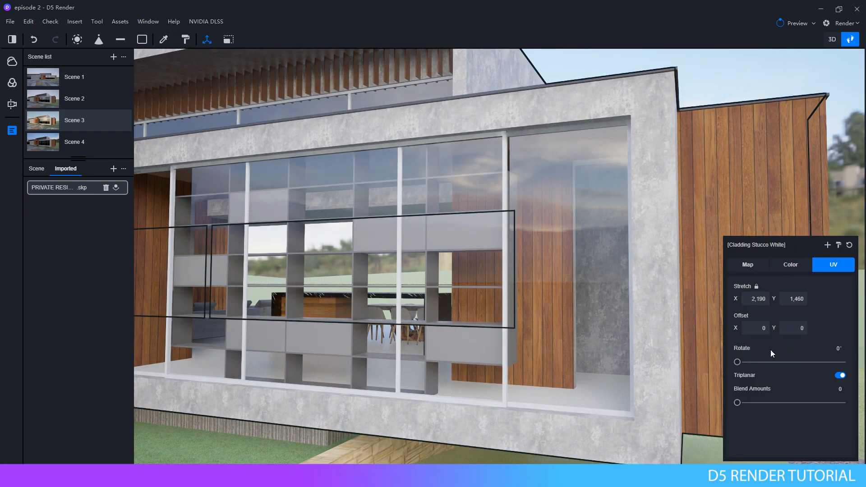
{"action": "left_click_drag", "start_coordinate": [739, 362], "coordinate": [744, 362]}
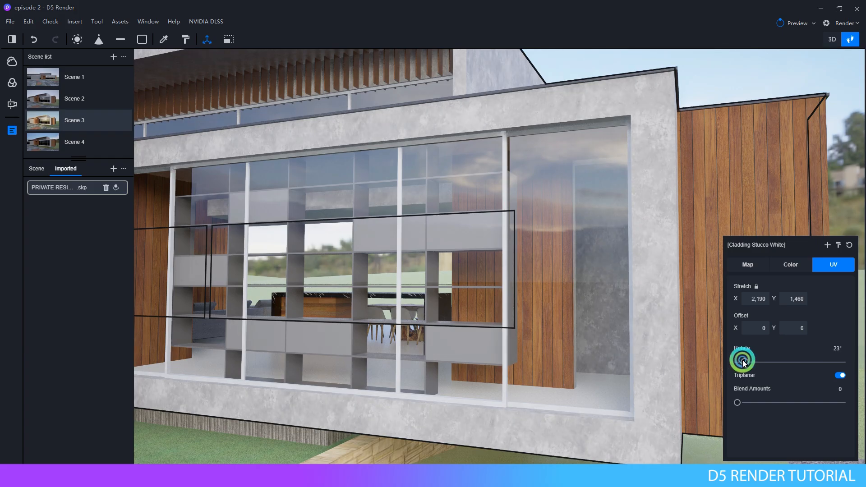
{"action": "left_click", "coordinate": [486, 337]}
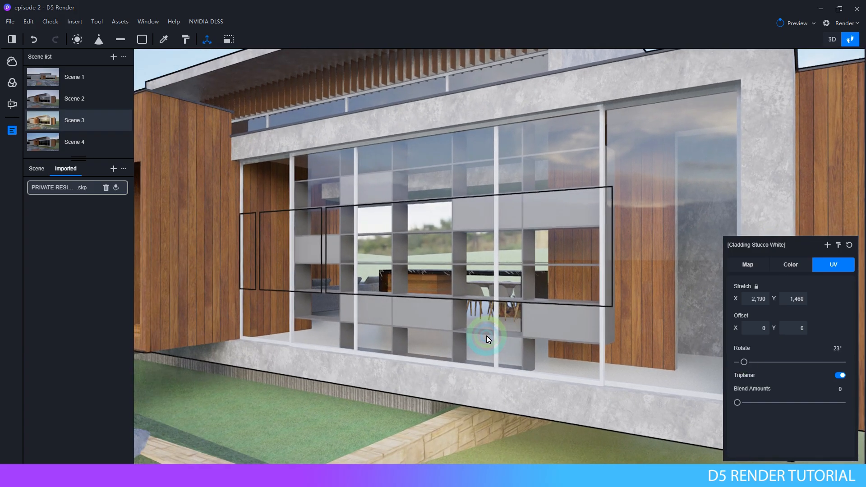
{"action": "scroll", "coordinate": [475, 321], "scroll_direction": "down", "scroll_amount": 3}
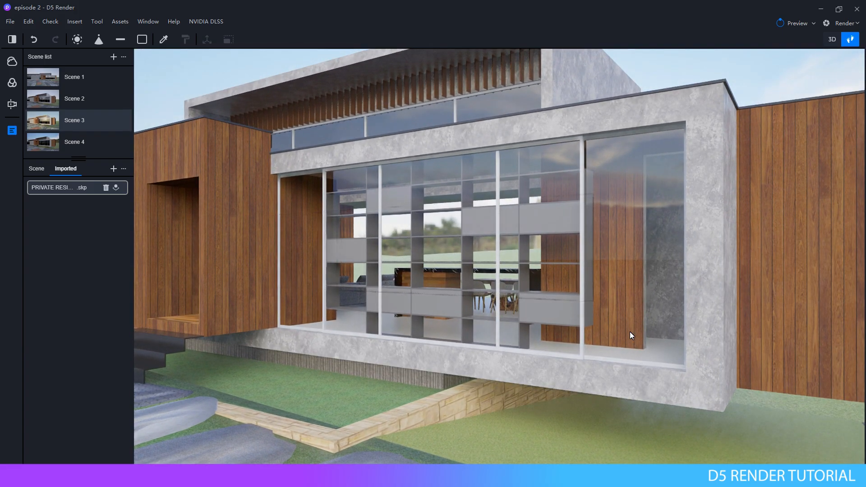
Step: Pick the white stucco on the facade again, set its texture offset to X 3 and Y 3, and deselect it
{"action": "key", "text": "a"}
{"action": "right_click_drag", "start_coordinate": [578, 301], "coordinate": [672, 274]}
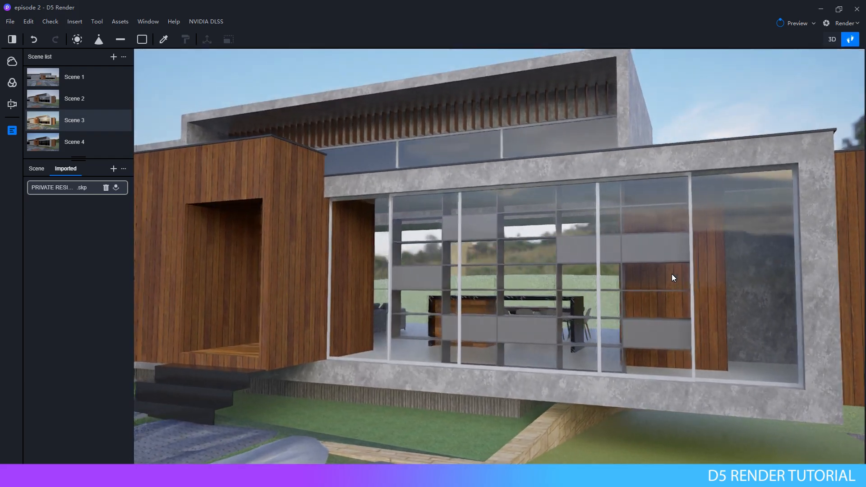
{"action": "key", "text": "d"}
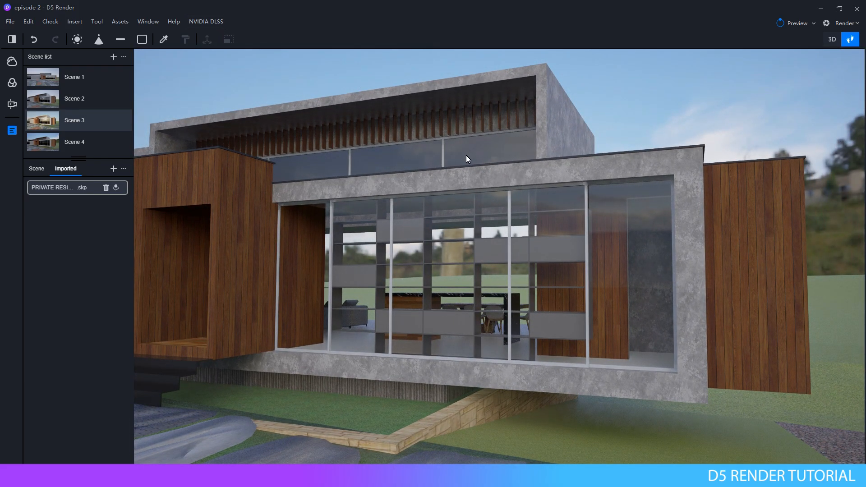
{"action": "left_click", "coordinate": [687, 170]}
{"action": "left_click", "coordinate": [739, 331]}
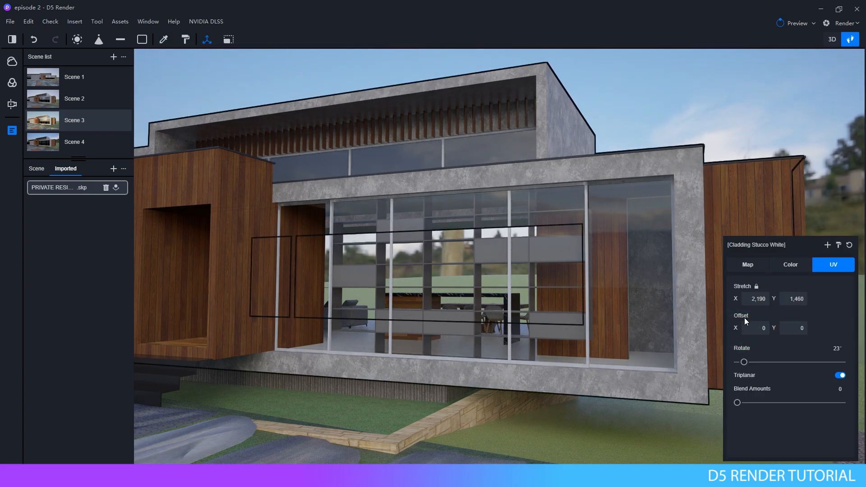
{"action": "left_click", "coordinate": [758, 328]}
{"action": "left_click", "coordinate": [790, 391]}
{"action": "type", "text": "3"}
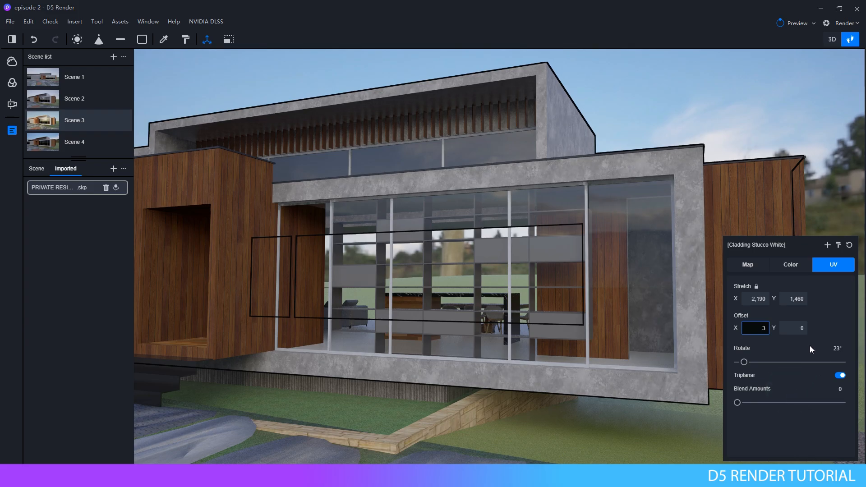
{"action": "left_click", "coordinate": [798, 328]}
{"action": "type", "text": "3"}
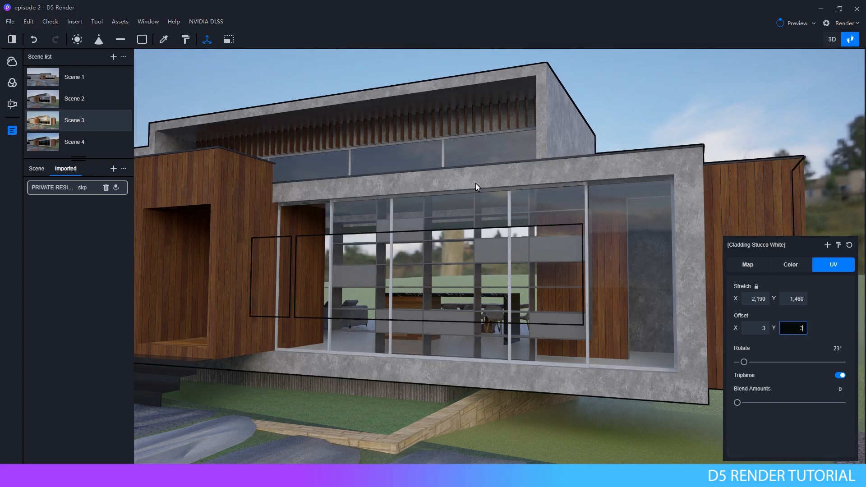
{"action": "left_click", "coordinate": [630, 116]}
Step: Select the Polished Concrete New material on the perforated block wall and remove its base color map
{"action": "right_click_drag", "start_coordinate": [648, 95], "coordinate": [556, 123]}
{"action": "key", "text": "a"}
{"action": "key", "text": "w"}
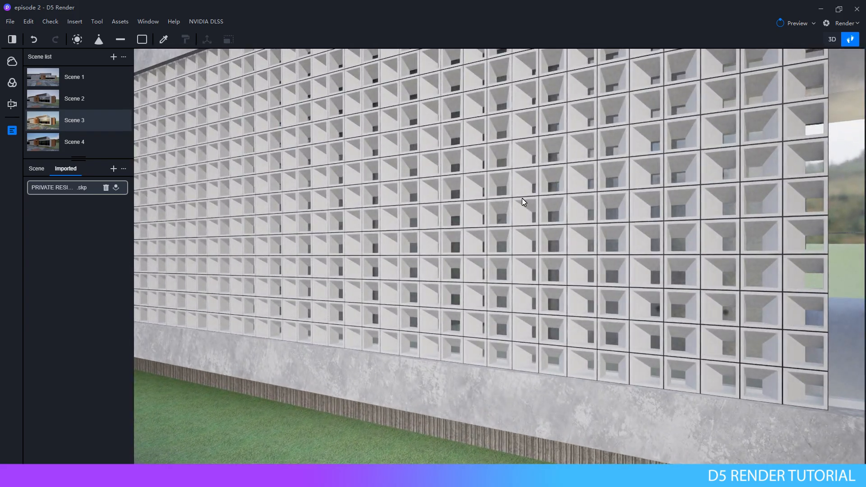
{"action": "left_click", "coordinate": [547, 155]}
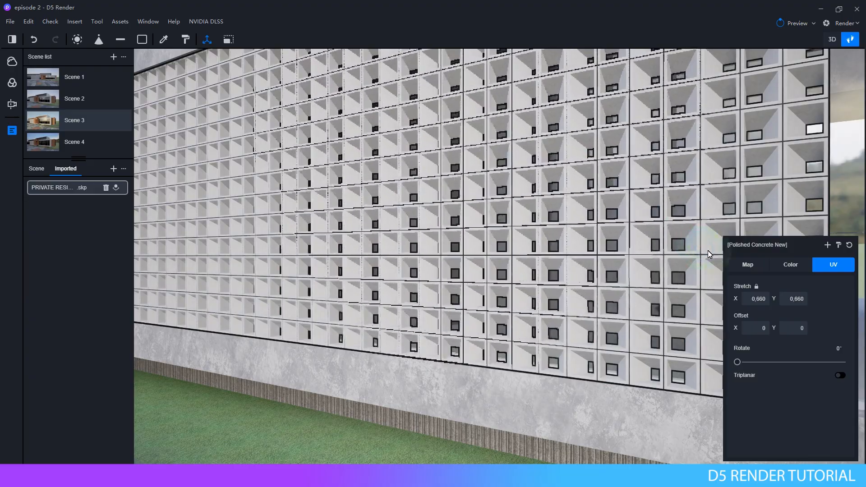
{"action": "left_click", "coordinate": [748, 265]}
{"action": "left_click", "coordinate": [824, 323]}
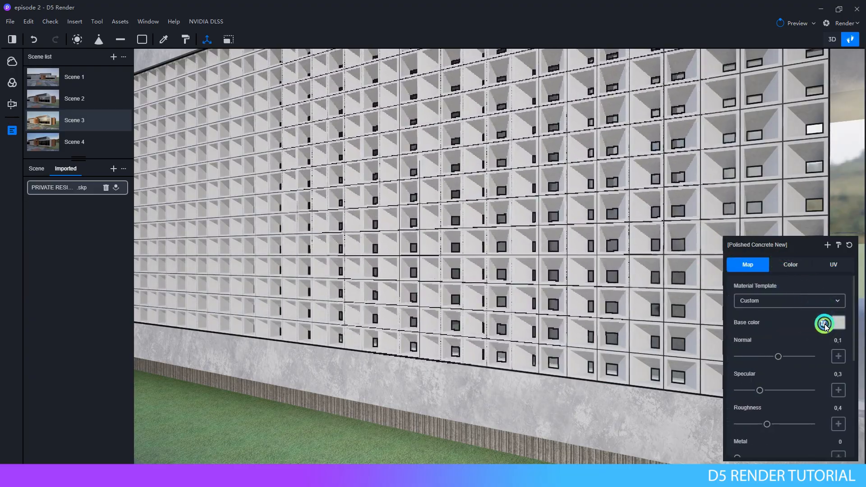
{"action": "scroll", "coordinate": [524, 243], "scroll_direction": "up", "scroll_amount": 5}
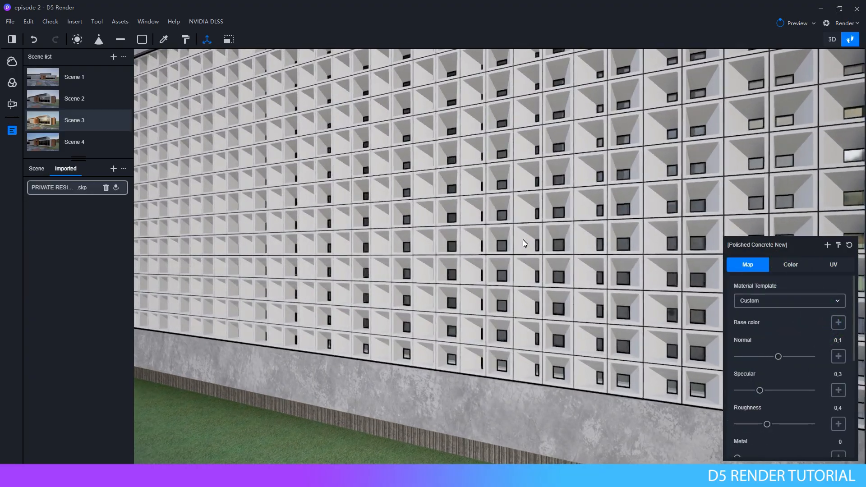
Step: Load AE28_007_stone as the base color map of the perforated block wall's material and deselect it
{"action": "left_click", "coordinate": [839, 323]}
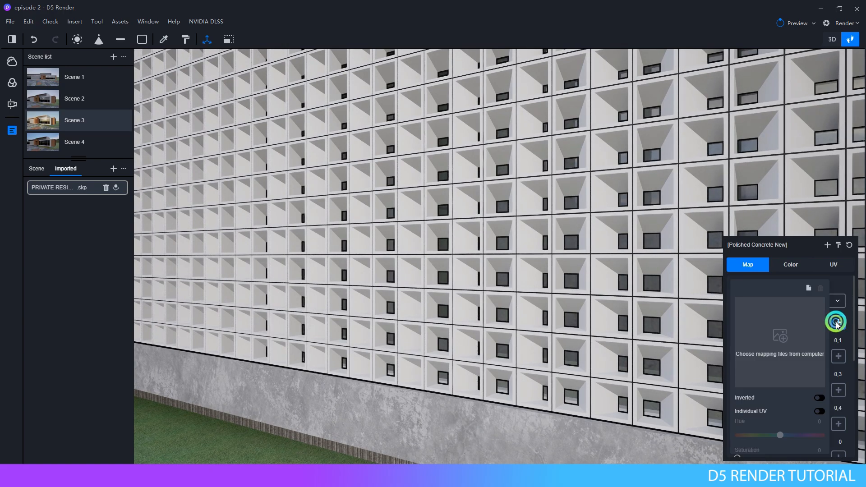
{"action": "left_click", "coordinate": [786, 330]}
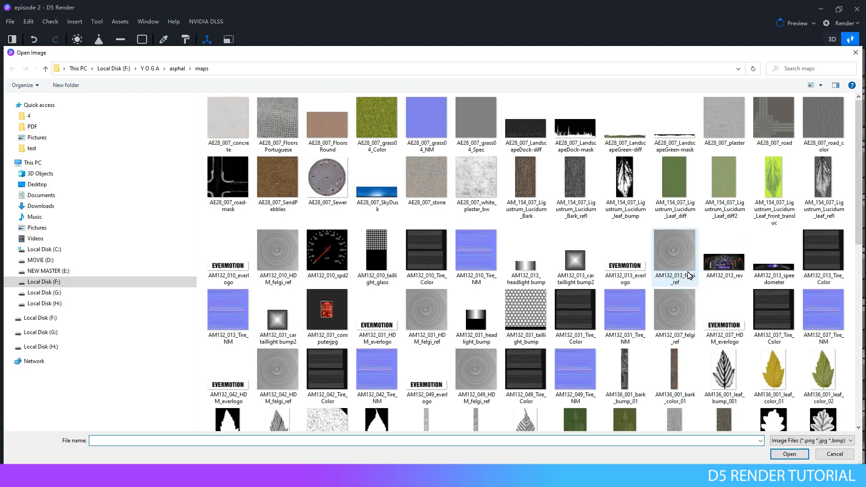
{"action": "scroll", "coordinate": [624, 274], "scroll_direction": "down", "scroll_amount": 10}
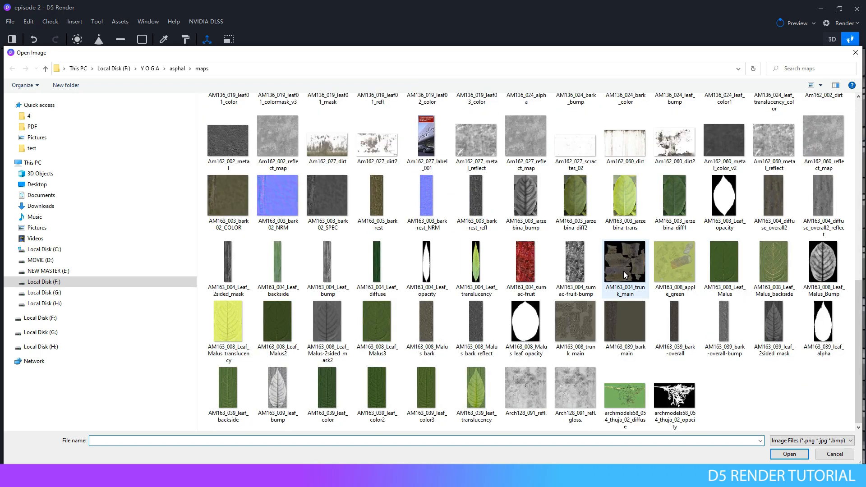
{"action": "scroll", "coordinate": [624, 271], "scroll_direction": "up", "scroll_amount": 10}
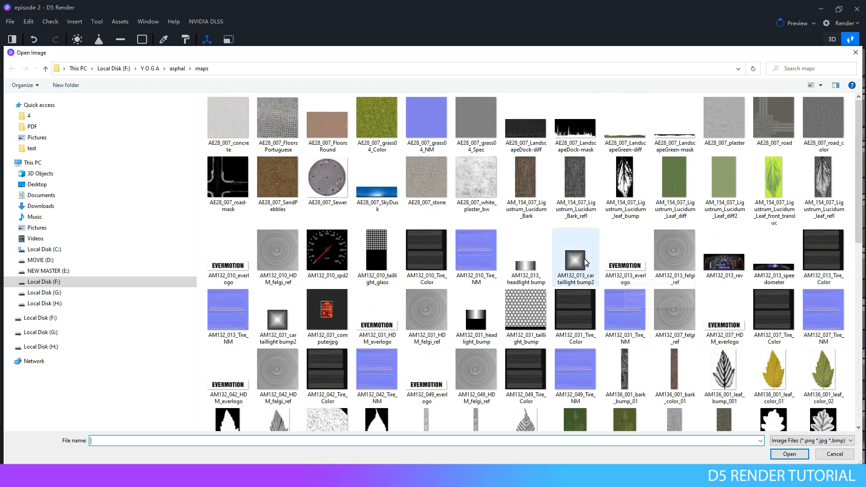
{"action": "double_click", "coordinate": [439, 178]}
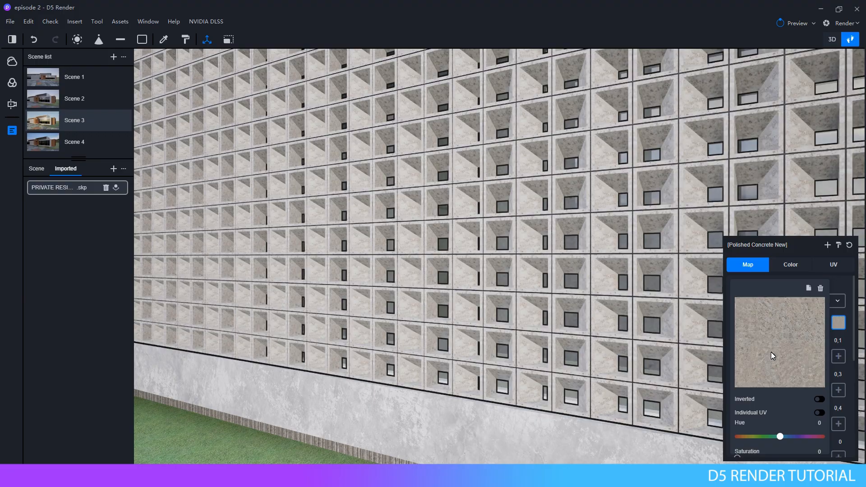
{"action": "right_click_drag", "start_coordinate": [594, 292], "coordinate": [728, 202]}
{"action": "key", "text": "Escape"}
Step: Pick the perforated block wall's material again, rotate its texture to 330° and deselect it
{"action": "scroll", "coordinate": [688, 234], "scroll_direction": "down", "scroll_amount": 10}
{"action": "scroll", "coordinate": [638, 240], "scroll_direction": "up", "scroll_amount": 6}
{"action": "scroll", "coordinate": [728, 206], "scroll_direction": "up", "scroll_amount": 5}
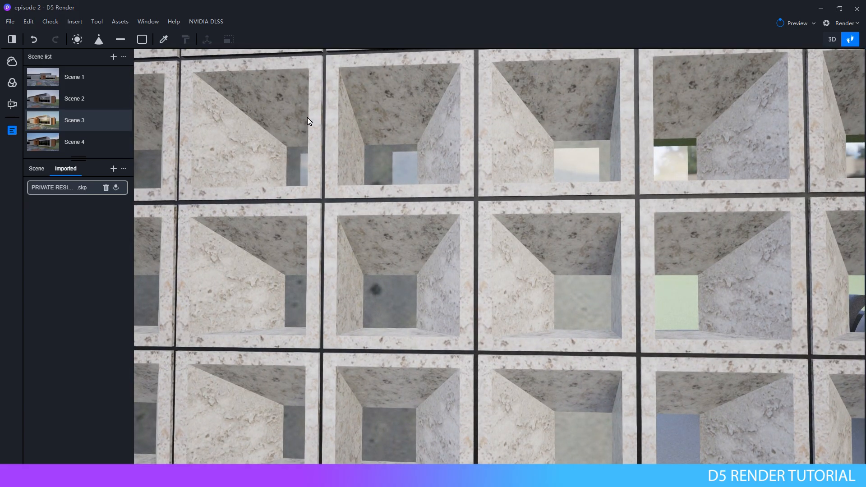
{"action": "left_click", "coordinate": [517, 254]}
{"action": "left_click", "coordinate": [837, 334]}
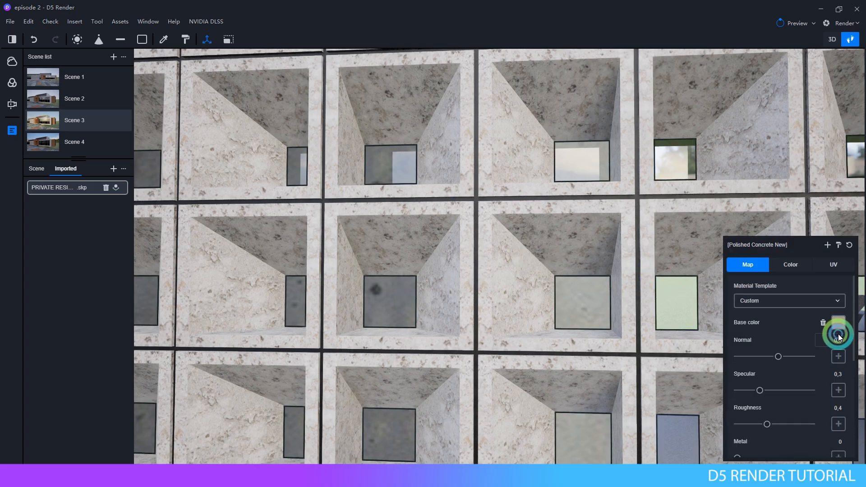
{"action": "left_click", "coordinate": [819, 267]}
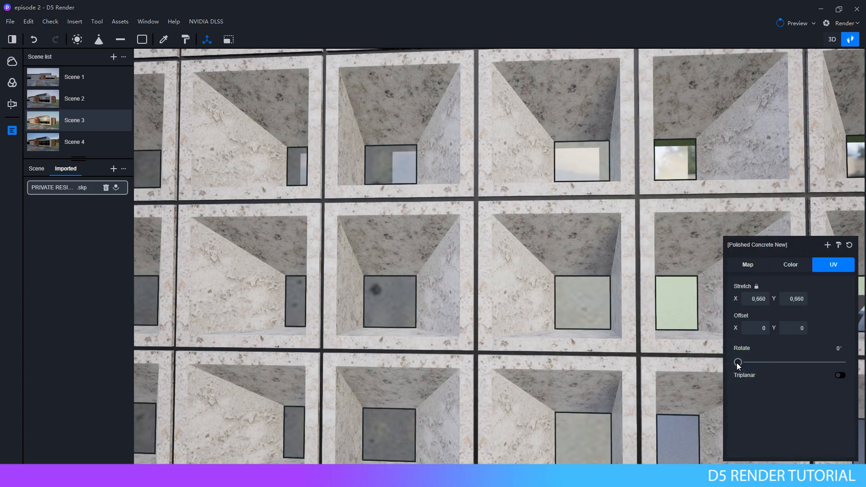
{"action": "left_click_drag", "start_coordinate": [737, 362], "coordinate": [834, 361]}
{"action": "scroll", "coordinate": [530, 294], "scroll_direction": "down", "scroll_amount": 5}
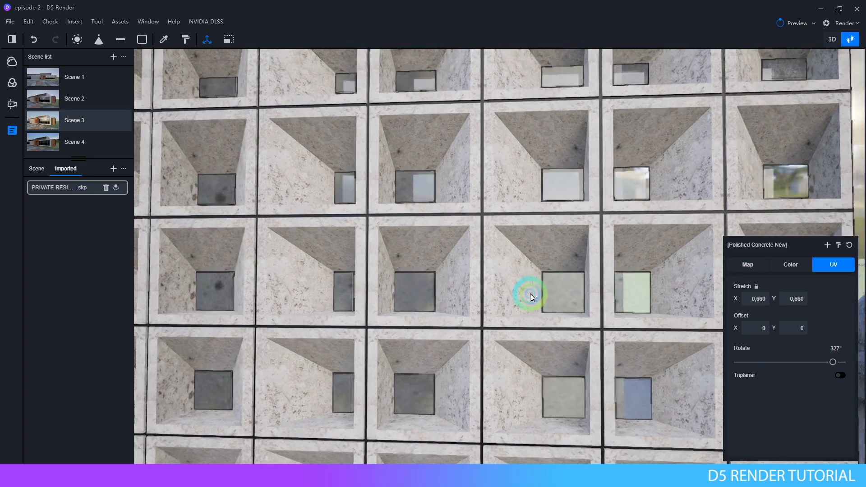
{"action": "right_click_drag", "start_coordinate": [534, 291], "coordinate": [411, 323]}
{"action": "scroll", "coordinate": [575, 283], "scroll_direction": "down", "scroll_amount": 3}
{"action": "scroll", "coordinate": [575, 282], "scroll_direction": "down", "scroll_amount": 2}
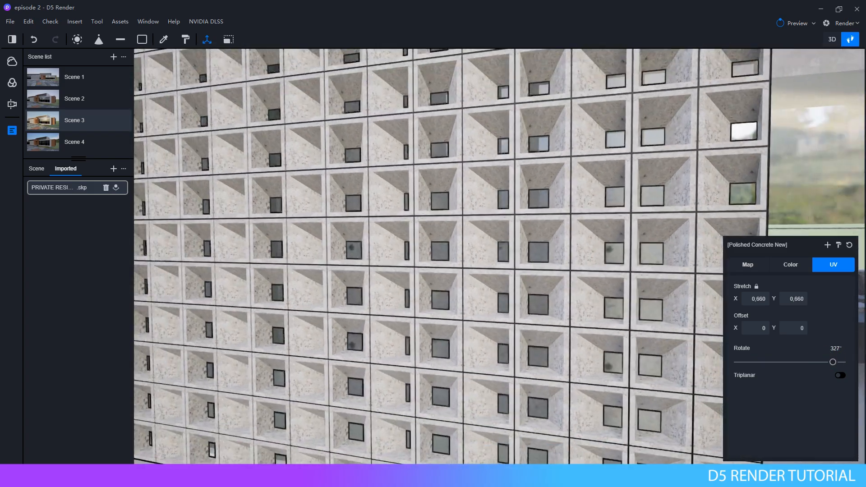
{"action": "left_click", "coordinate": [835, 362]}
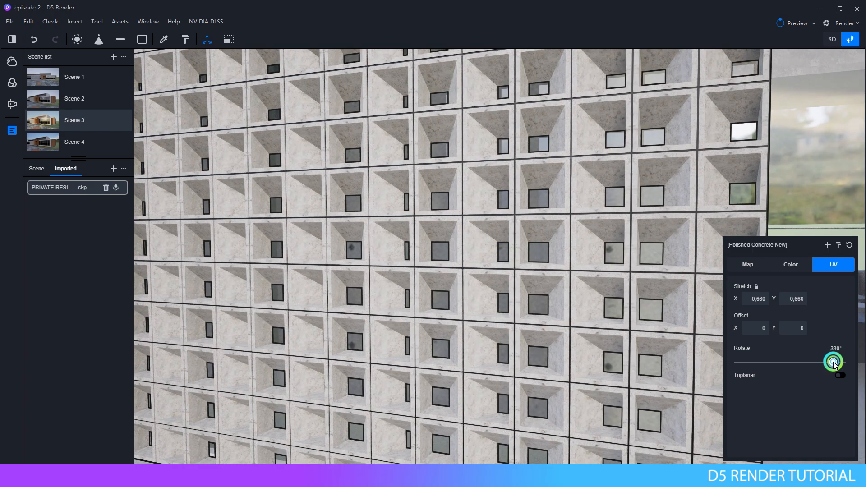
{"action": "key", "text": "Escape"}
Step: Pick the aluminum material on the frames of the living area glazing and remove its base color map
{"action": "right_click_drag", "start_coordinate": [515, 240], "coordinate": [714, 219]}
{"action": "scroll", "coordinate": [430, 215], "scroll_direction": "down", "scroll_amount": 4}
{"action": "scroll", "coordinate": [429, 215], "scroll_direction": "down", "scroll_amount": 4}
{"action": "scroll", "coordinate": [714, 218], "scroll_direction": "up", "scroll_amount": 5}
{"action": "right_click_drag", "start_coordinate": [455, 221], "coordinate": [422, 205]}
{"action": "scroll", "coordinate": [422, 205], "scroll_direction": "up", "scroll_amount": 3}
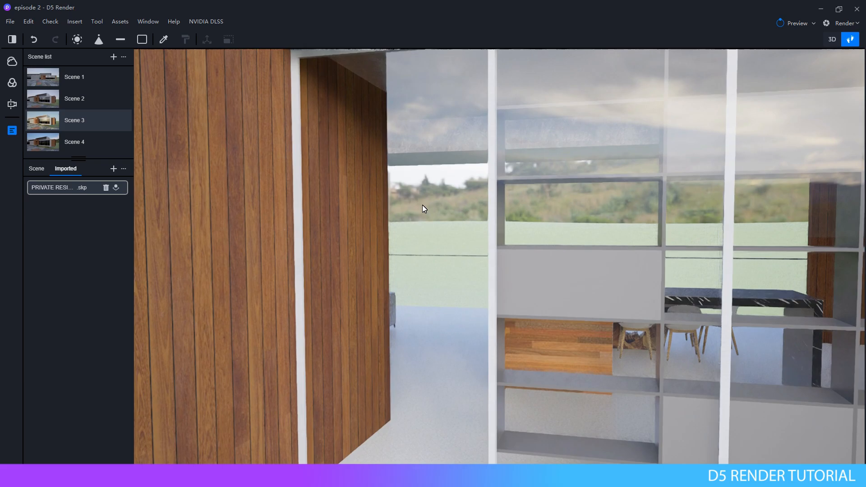
{"action": "left_click", "coordinate": [164, 39]}
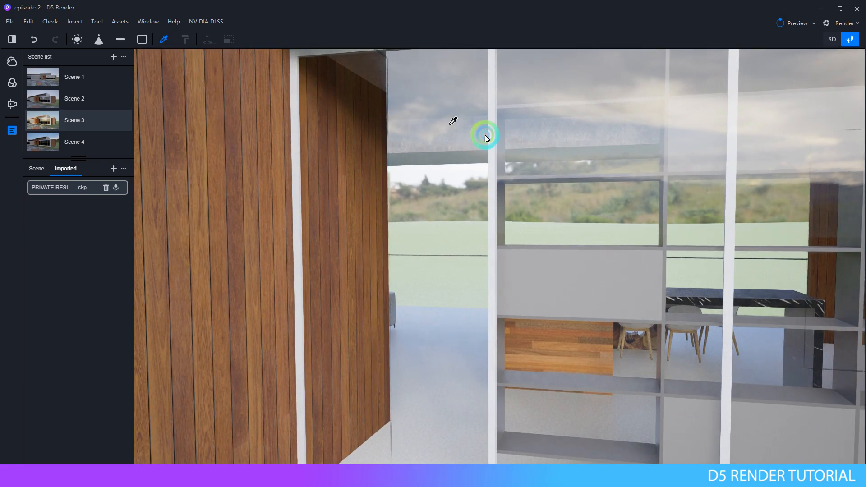
{"action": "left_click", "coordinate": [495, 160]}
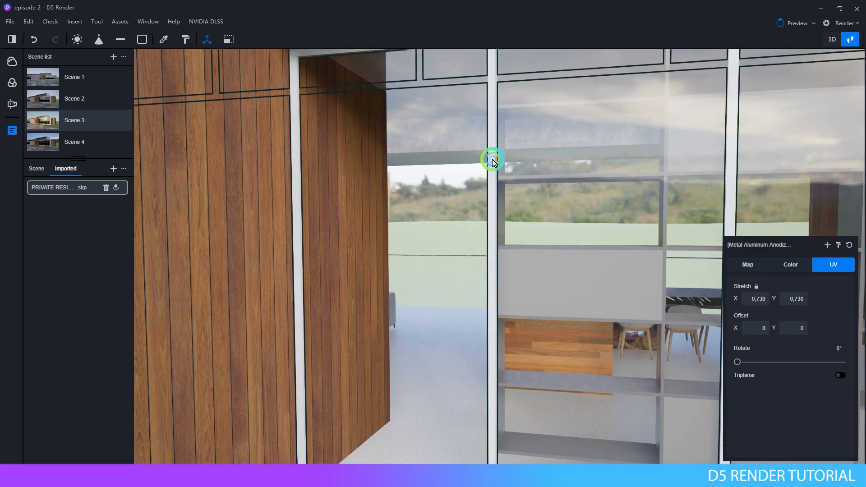
{"action": "left_click", "coordinate": [747, 265]}
{"action": "left_click", "coordinate": [822, 318]}
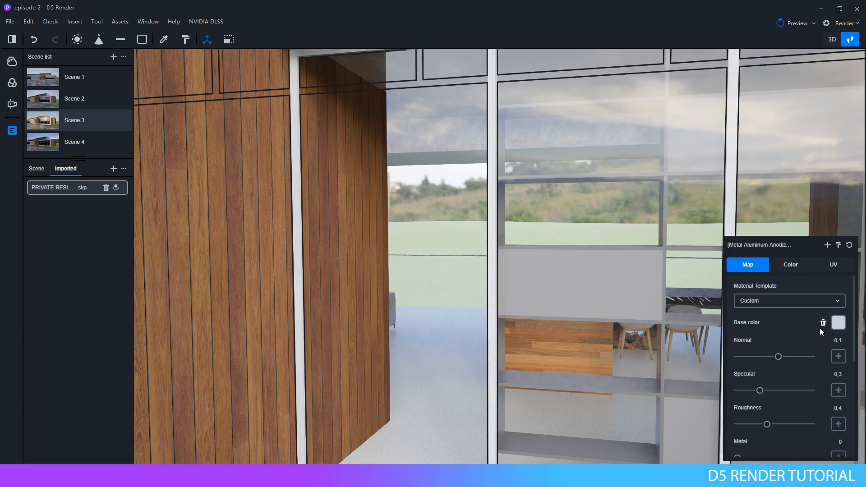
{"action": "left_click", "coordinate": [823, 322]}
{"action": "left_click", "coordinate": [775, 411]}
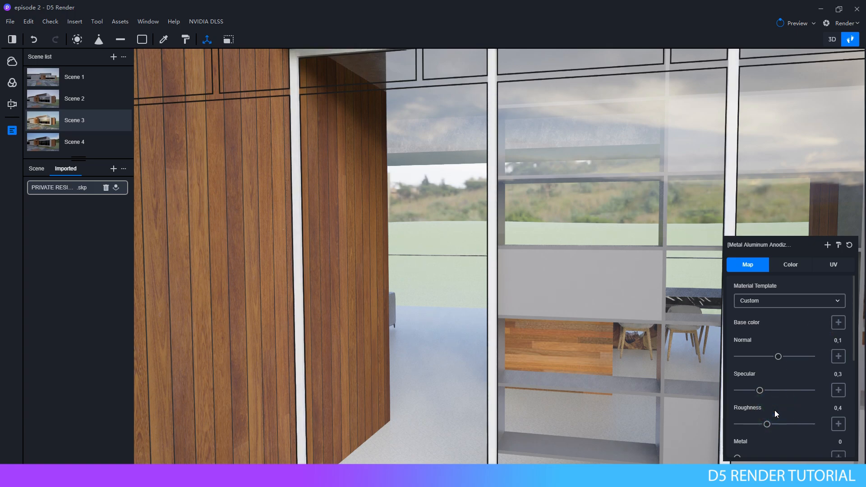
Step: Set the aluminum frame material's Metal value to 0.9
{"action": "scroll", "coordinate": [787, 391], "scroll_direction": "down", "scroll_amount": 3}
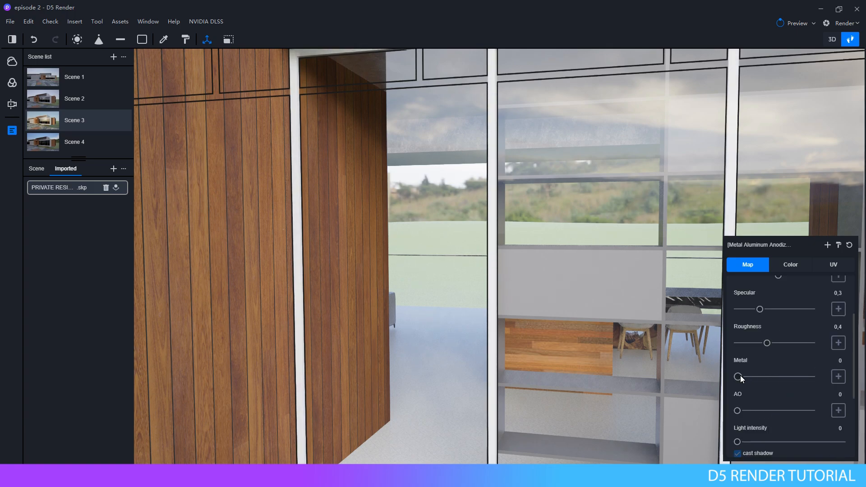
{"action": "left_click_drag", "start_coordinate": [739, 377], "coordinate": [786, 376]}
{"action": "left_click_drag", "start_coordinate": [823, 375], "coordinate": [803, 375]}
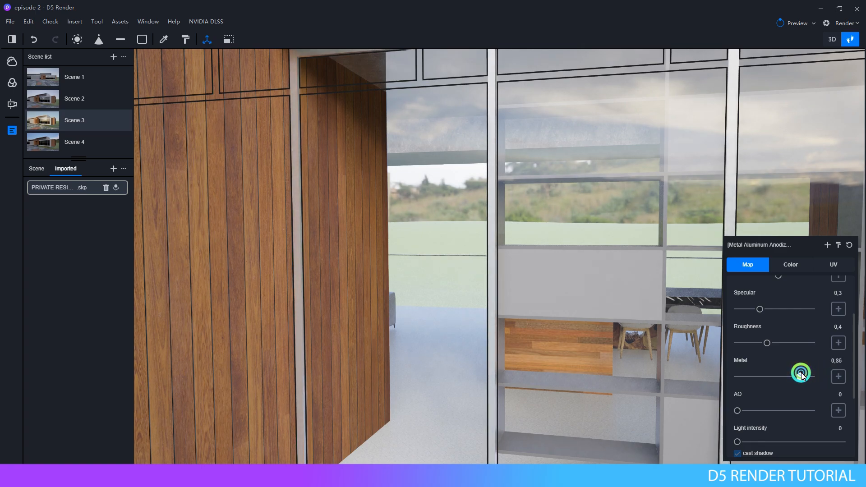
{"action": "left_click", "coordinate": [834, 362]}
{"action": "type", "text": "0.9"}
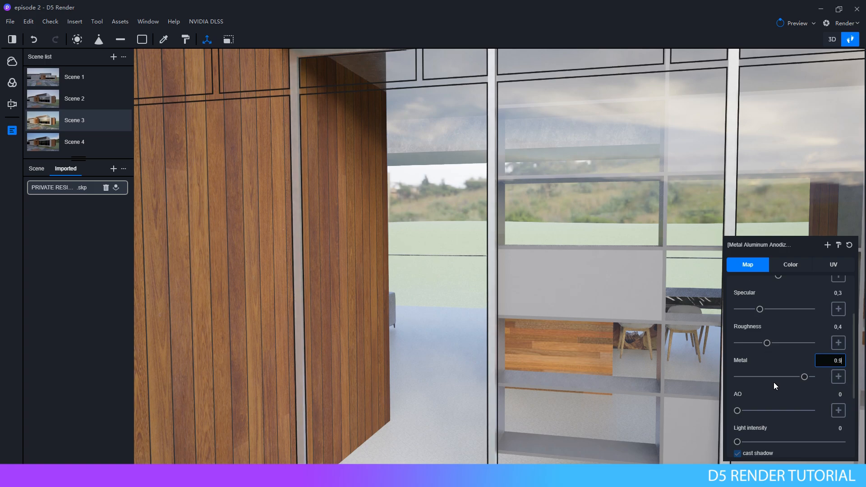
Step: Set the aluminum frame material's Roughness to 0.2 and Specular to 0.1, and deselect it
{"action": "left_click_drag", "start_coordinate": [772, 343], "coordinate": [753, 343]}
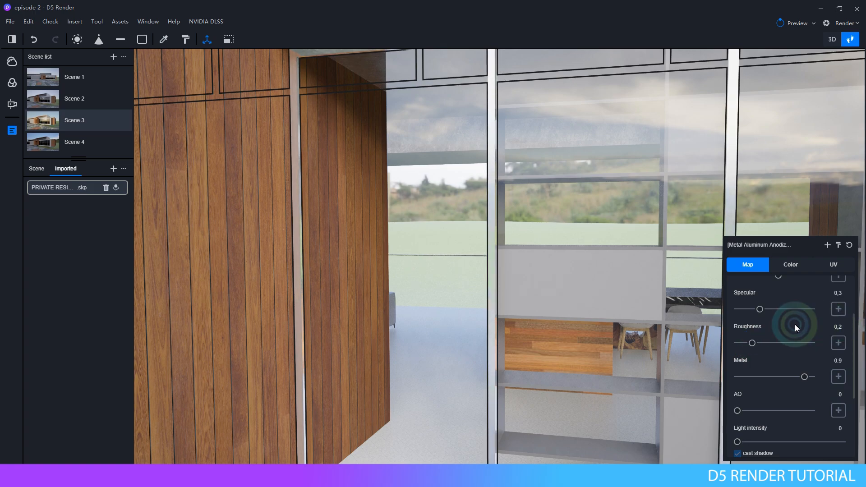
{"action": "left_click", "coordinate": [839, 293]}
{"action": "type", "text": "0.1"}
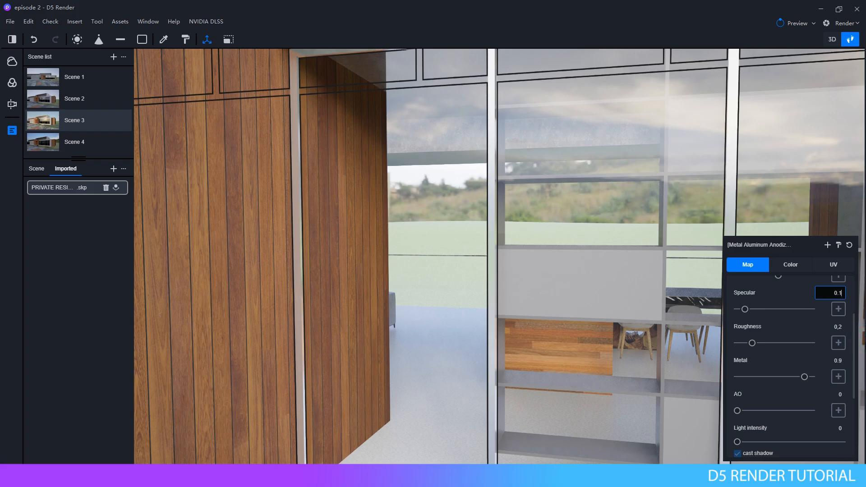
{"action": "key", "text": "Escape"}
Step: Pick the dark gray material on the interior shelving unit behind the glazing and set its color Value to 2
{"action": "right_click_drag", "start_coordinate": [573, 334], "coordinate": [603, 283]}
{"action": "key", "text": "s"}
{"action": "key", "text": "s"}
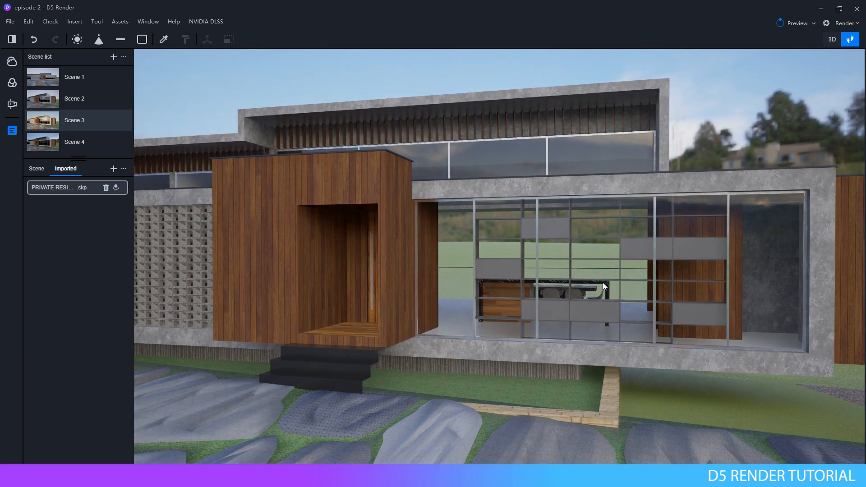
{"action": "key", "text": "d"}
{"action": "right_click_drag", "start_coordinate": [603, 283], "coordinate": [478, 172]}
{"action": "key", "text": "w"}
{"action": "key", "text": "s"}
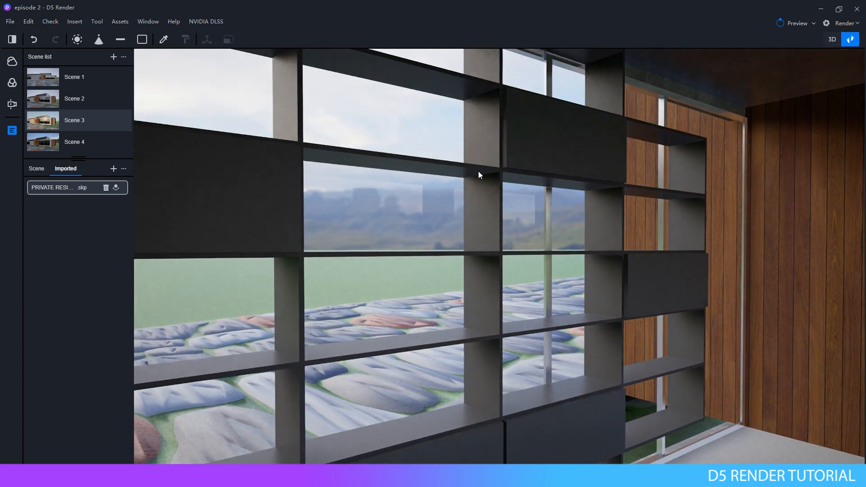
{"action": "key", "text": "i"}
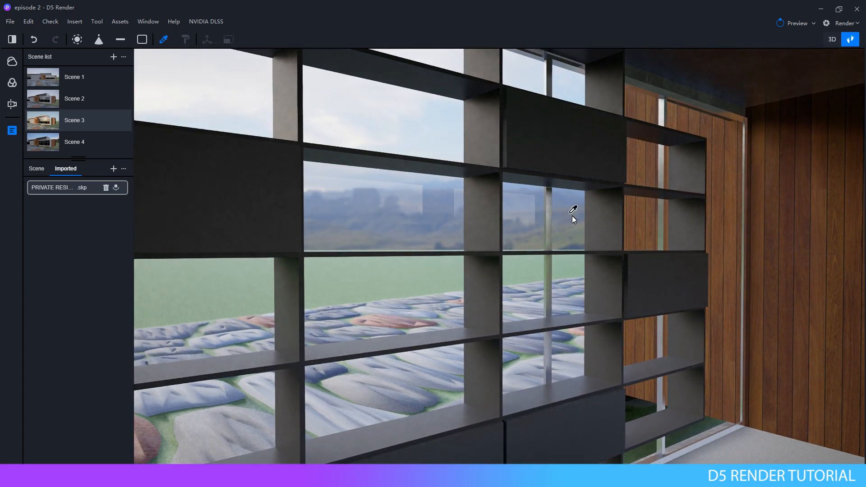
{"action": "left_click", "coordinate": [617, 289]}
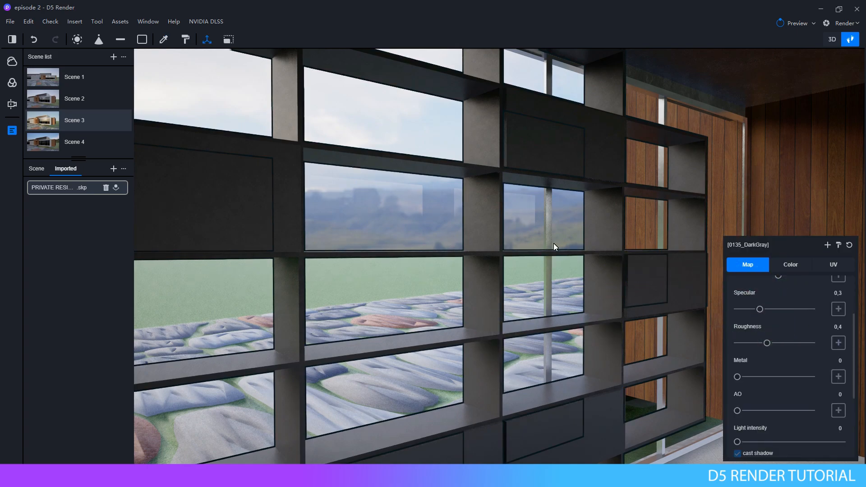
{"action": "right_click_drag", "start_coordinate": [554, 246], "coordinate": [551, 332]}
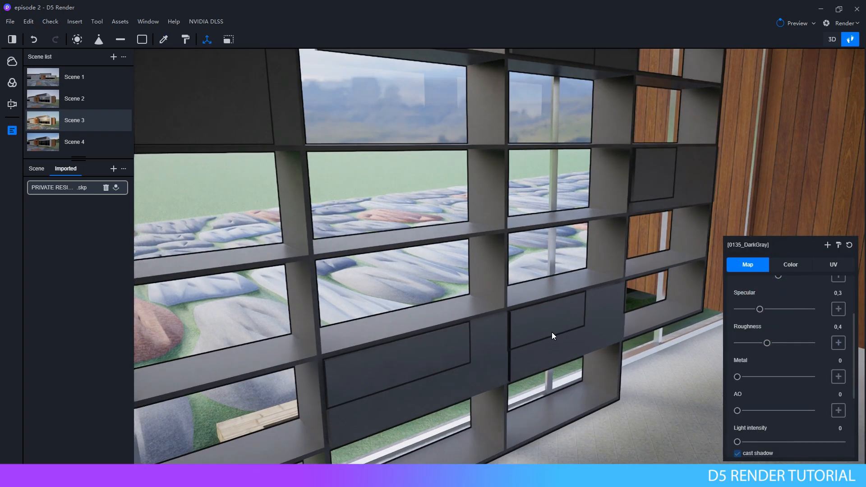
{"action": "left_click", "coordinate": [794, 265]}
{"action": "left_click", "coordinate": [839, 348]}
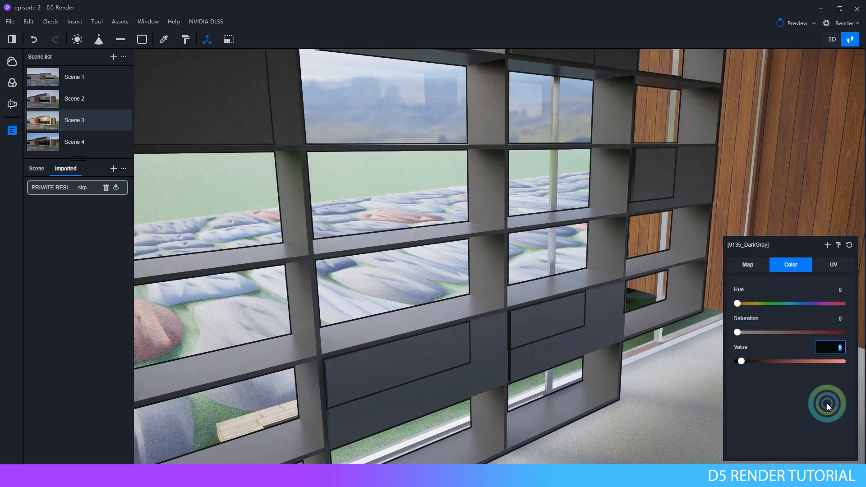
{"action": "type", "text": "2"}
{"action": "right_click_drag", "start_coordinate": [470, 294], "coordinate": [478, 277]}
Step: Set the dark gray shelving material's Specular to 0.1 and Roughness to 0.05
{"action": "left_click", "coordinate": [739, 265]}
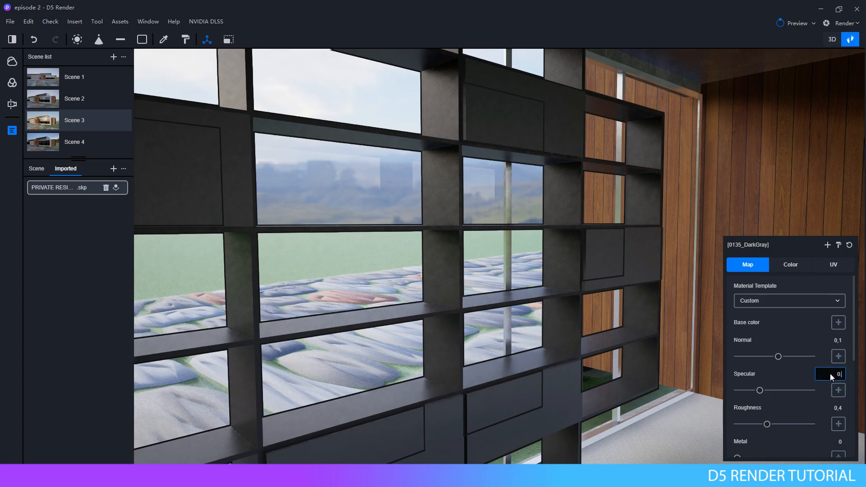
{"action": "type", "text": ".1"}
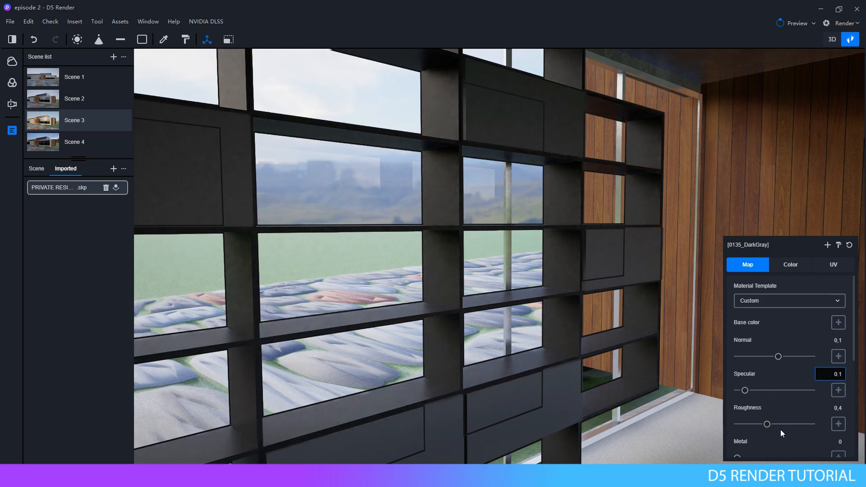
{"action": "left_click_drag", "start_coordinate": [768, 425], "coordinate": [741, 426]}
{"action": "left_click", "coordinate": [835, 409]}
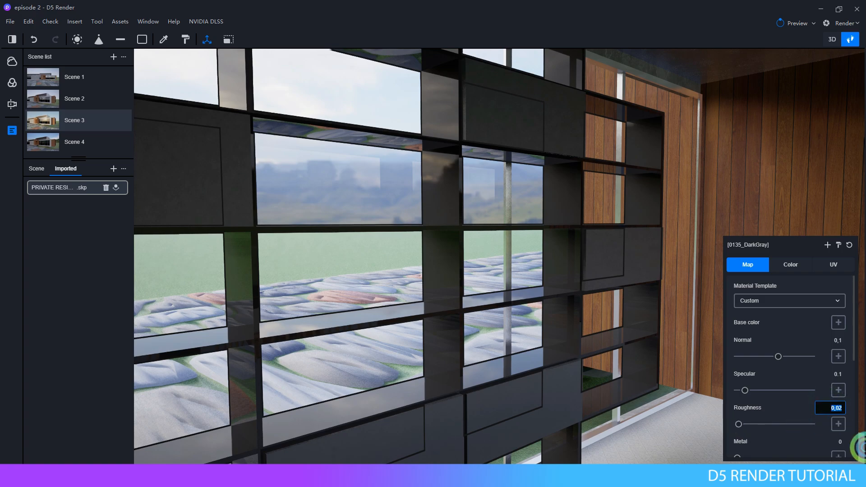
{"action": "type", "text": "0.05"}
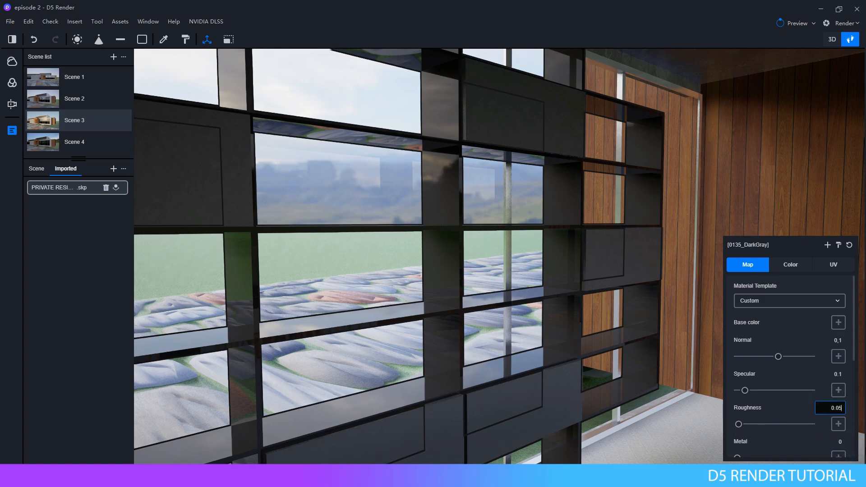
{"action": "key", "text": "Return"}
Step: Set the dark gray shelving material's Metal value to 0.2 and deselect it
{"action": "left_click", "coordinate": [798, 438]}
{"action": "scroll", "coordinate": [794, 437], "scroll_direction": "down", "scroll_amount": 1}
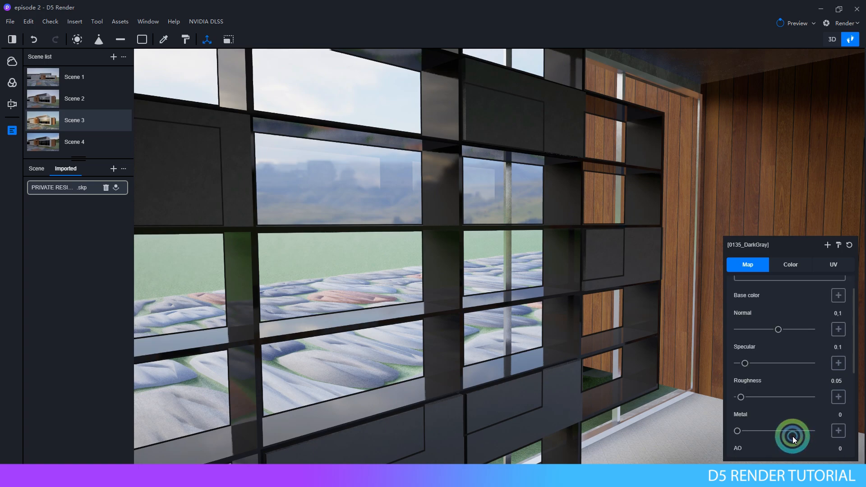
{"action": "left_click_drag", "start_coordinate": [737, 431], "coordinate": [757, 431]}
{"action": "left_click", "coordinate": [834, 414]}
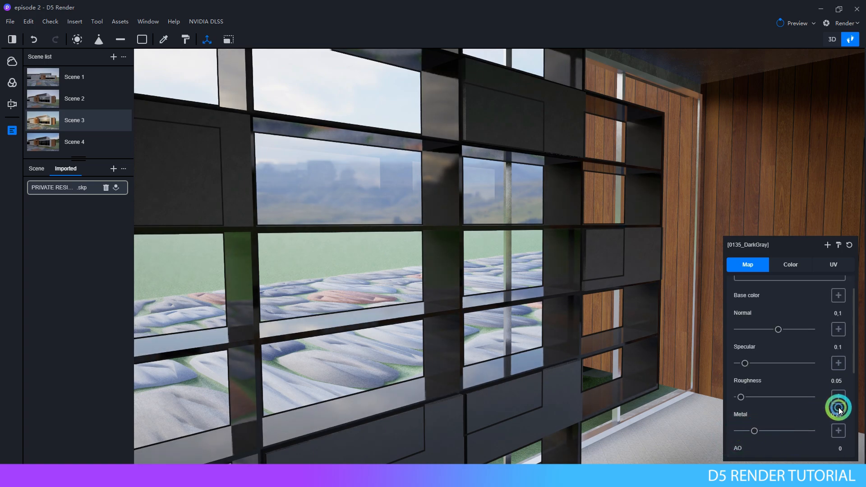
{"action": "type", "text": "0.2"}
{"action": "key", "text": "Return"}
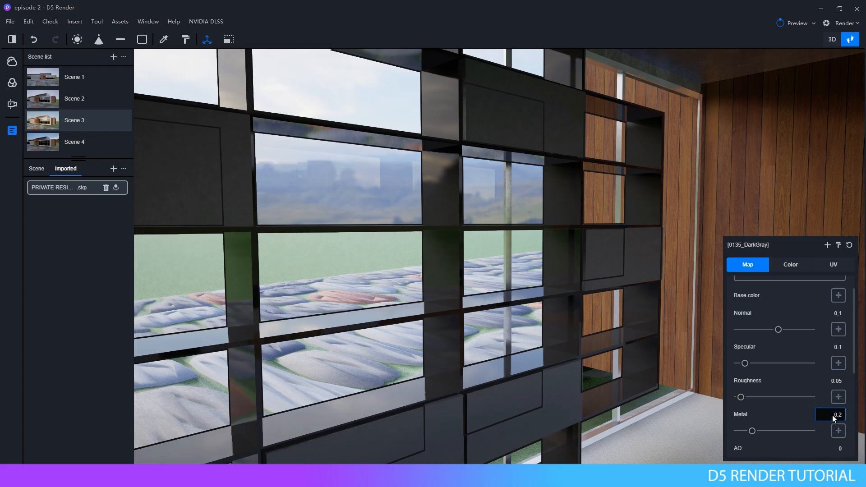
{"action": "key", "text": "Escape"}
Step: Apply the Natural Color Brickwall WoodFloor material from the online asset library to the living and dining area floor
{"action": "key", "text": "s"}
{"action": "right_click_drag", "start_coordinate": [599, 326], "coordinate": [689, 294]}
{"action": "key", "text": "s"}
{"action": "mouse_move", "coordinate": [592, 265]}
{"action": "right_mouse_down"}
{"action": "mouse_move", "coordinate": [745, 259]}
{"action": "mouse_move", "coordinate": [629, 289]}
{"action": "mouse_move", "coordinate": [559, 281]}
{"action": "mouse_move", "coordinate": [572, 280]}
{"action": "mouse_move", "coordinate": [548, 248]}
{"action": "mouse_move", "coordinate": [595, 270]}
{"action": "right_mouse_up"}
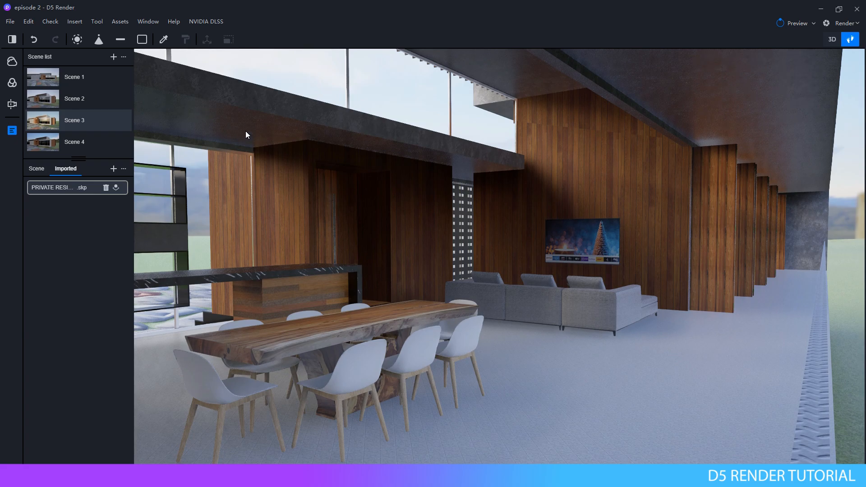
{"action": "left_click", "coordinate": [121, 22]}
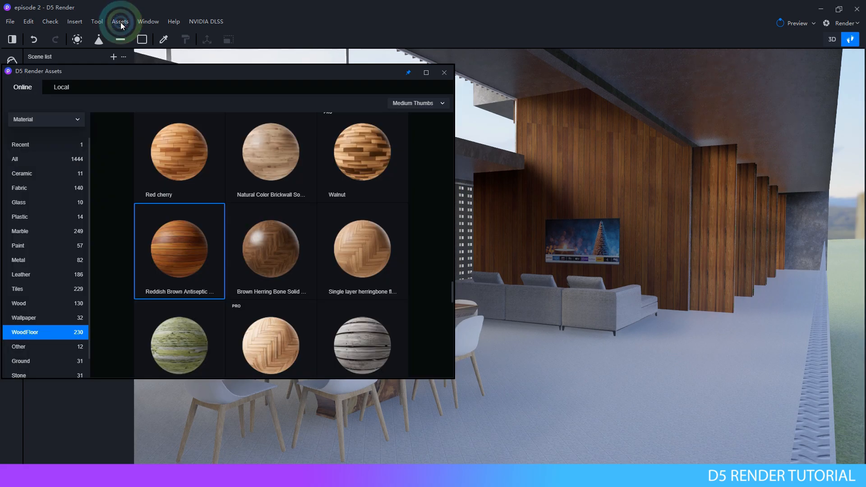
{"action": "scroll", "coordinate": [298, 227], "scroll_direction": "down", "scroll_amount": 3}
{"action": "scroll", "coordinate": [299, 226], "scroll_direction": "up", "scroll_amount": 3}
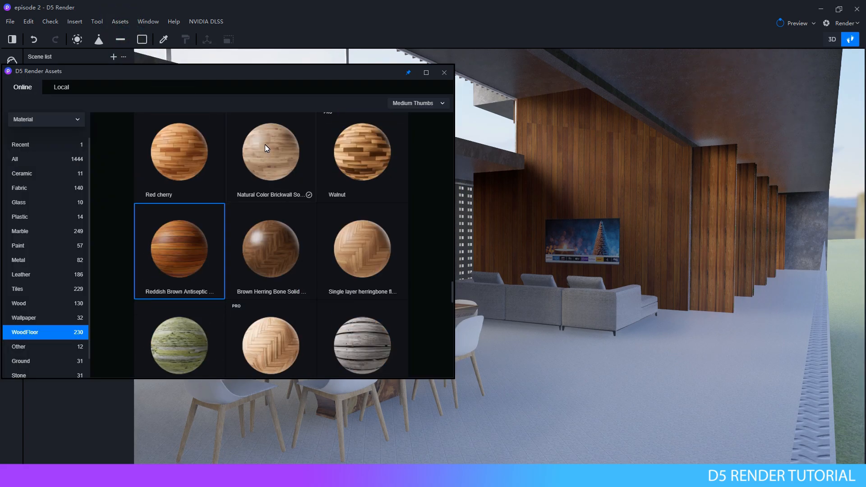
{"action": "left_click_drag", "start_coordinate": [266, 149], "coordinate": [568, 371]}
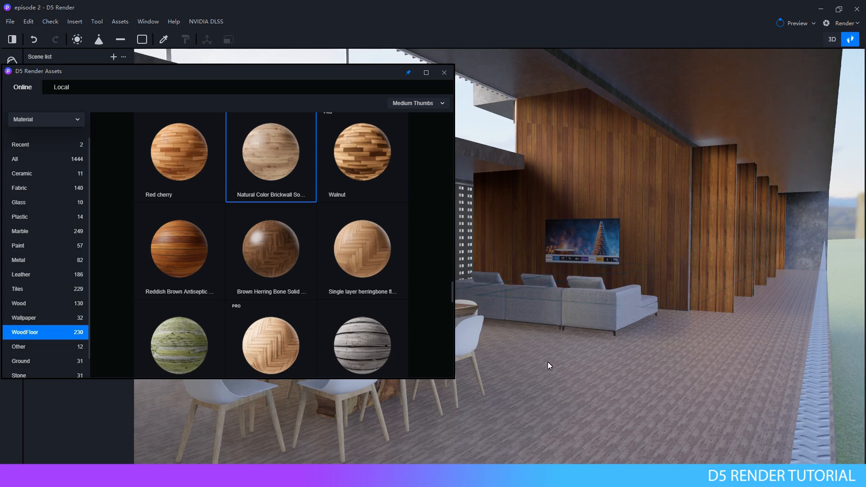
{"action": "left_click", "coordinate": [445, 72]}
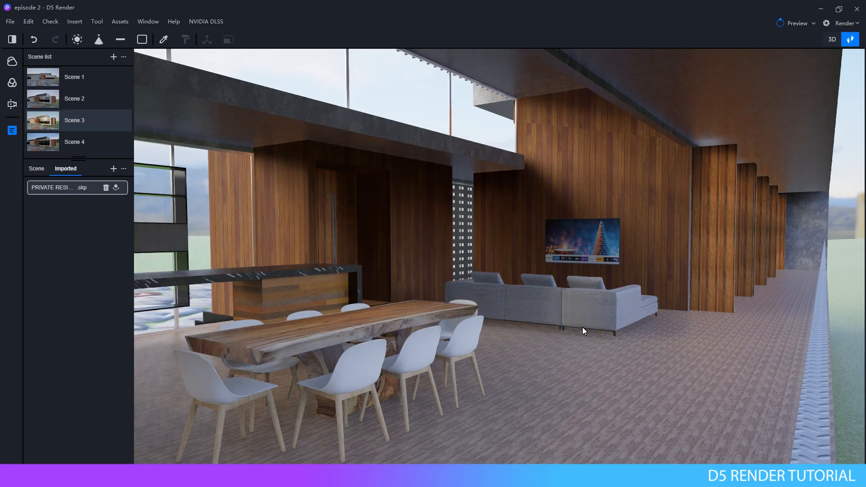
Step: Enable Triplanar mapping in the wood floor material's UV settings
{"action": "left_click", "coordinate": [587, 354]}
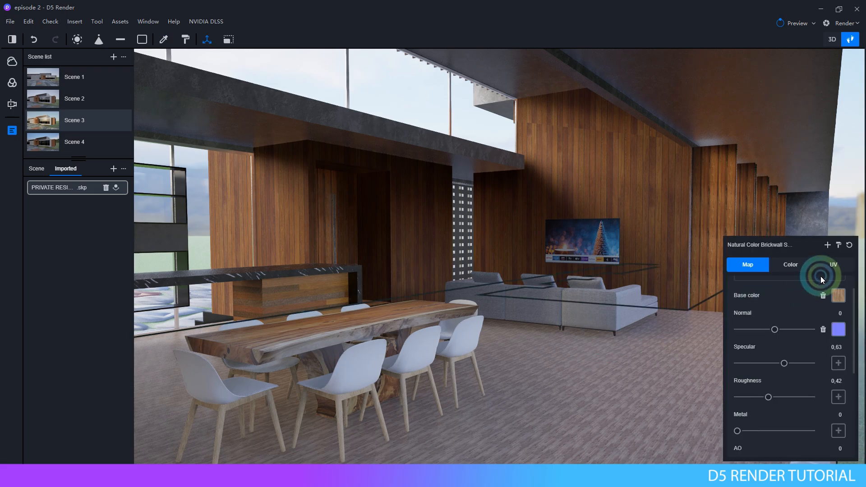
{"action": "left_click", "coordinate": [831, 267]}
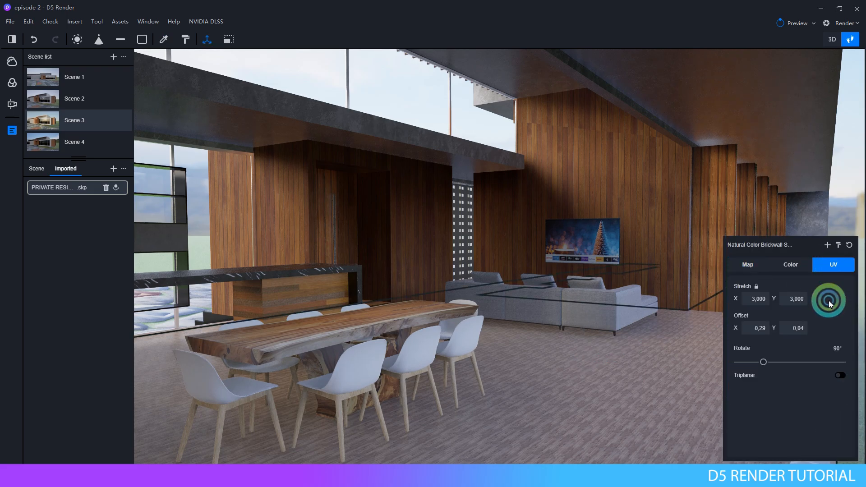
{"action": "left_click", "coordinate": [841, 376]}
{"action": "right_click_drag", "start_coordinate": [497, 358], "coordinate": [509, 446]}
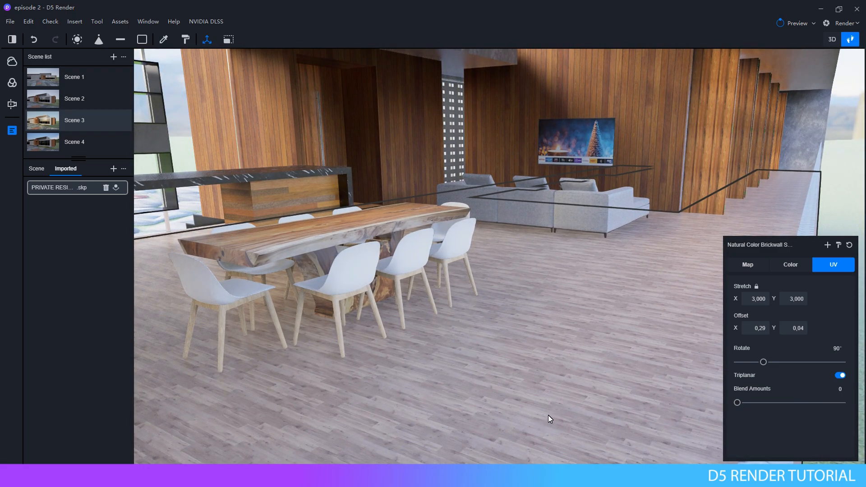
Step: Set the wood floor material's UV Offset to X 2 and Y 2, and check the planks up close
{"action": "left_click", "coordinate": [759, 334]}
{"action": "type", "text": "2"}
{"action": "left_click", "coordinate": [791, 326]}
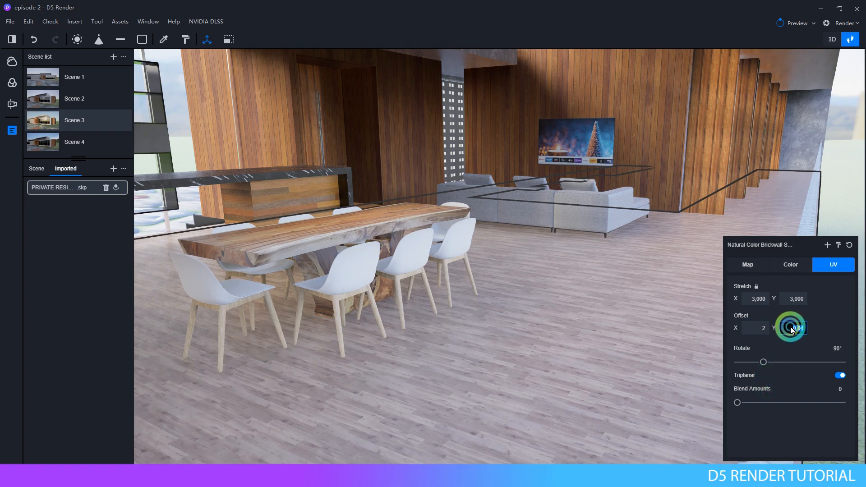
{"action": "type", "text": "2"}
{"action": "right_click_drag", "start_coordinate": [441, 316], "coordinate": [381, 356]}
{"action": "key", "text": "w"}
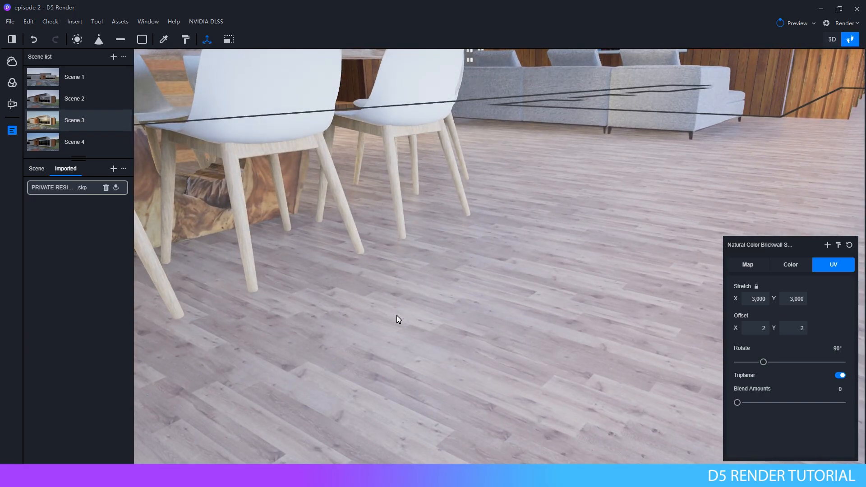
{"action": "right_click_drag", "start_coordinate": [397, 316], "coordinate": [514, 301]}
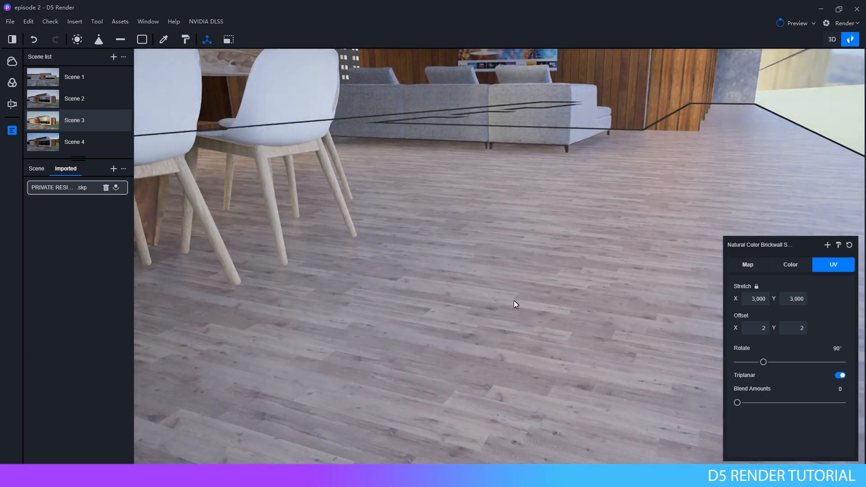
Step: Set the wood floor material's UV Offset to X 5 and Y 5, check the planks, and deselect it
{"action": "left_click_drag", "start_coordinate": [761, 333], "coordinate": [768, 346]}
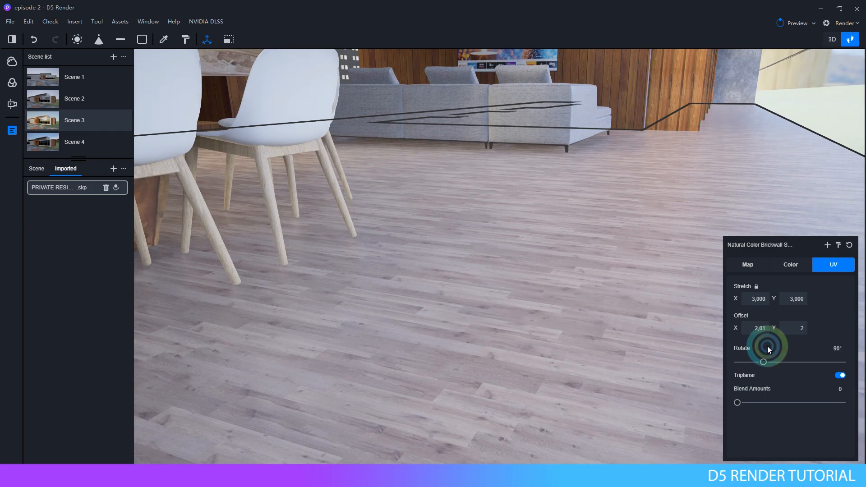
{"action": "double_click", "coordinate": [757, 332]}
{"action": "type", "text": "5"}
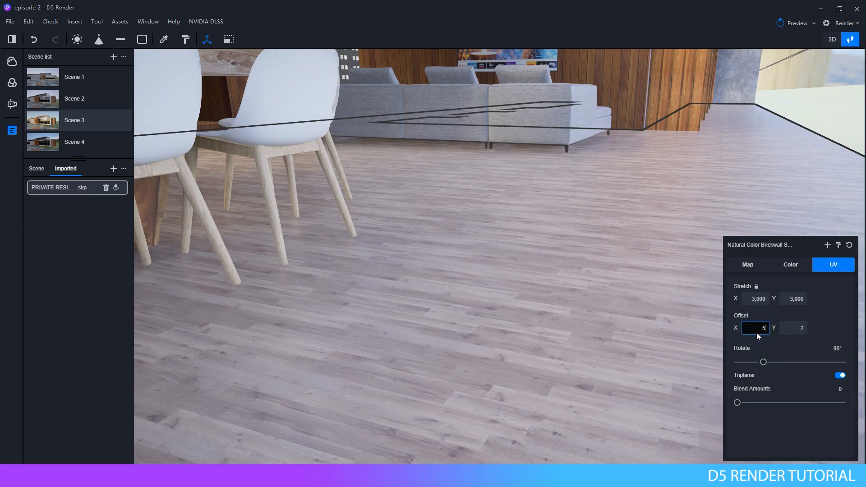
{"action": "left_click_drag", "start_coordinate": [808, 331], "coordinate": [802, 331]}
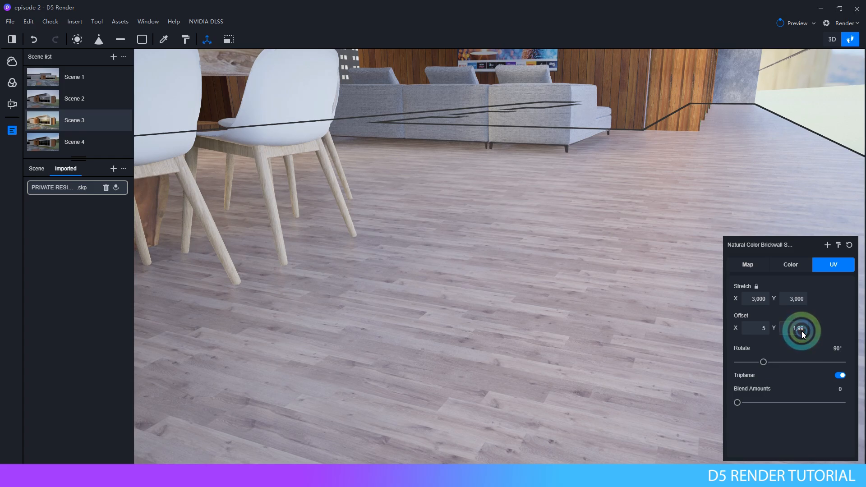
{"action": "double_click", "coordinate": [803, 331]}
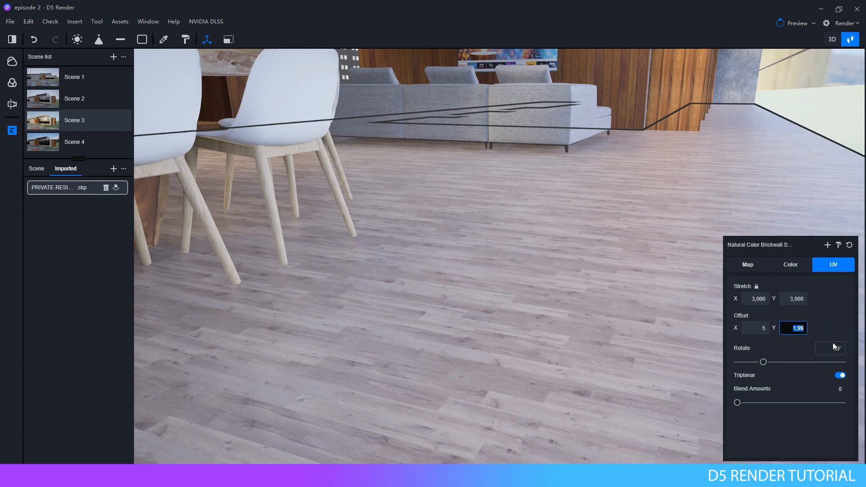
{"action": "type", "text": "5"}
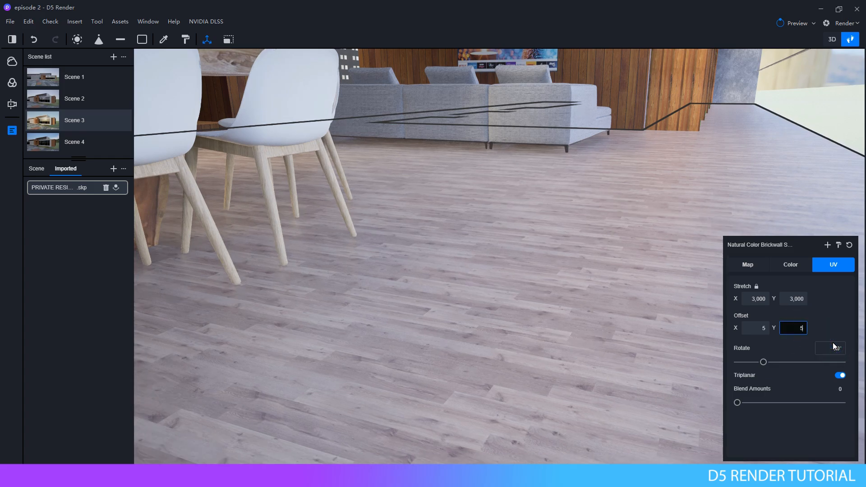
{"action": "right_click_drag", "start_coordinate": [451, 350], "coordinate": [338, 373]}
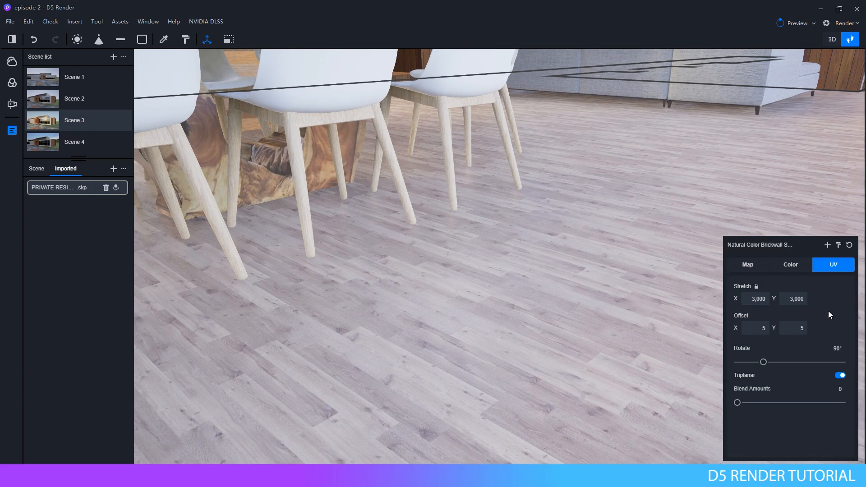
{"action": "key", "text": "s"}
{"action": "right_click_drag", "start_coordinate": [556, 287], "coordinate": [560, 194]}
{"action": "key", "text": "Escape"}
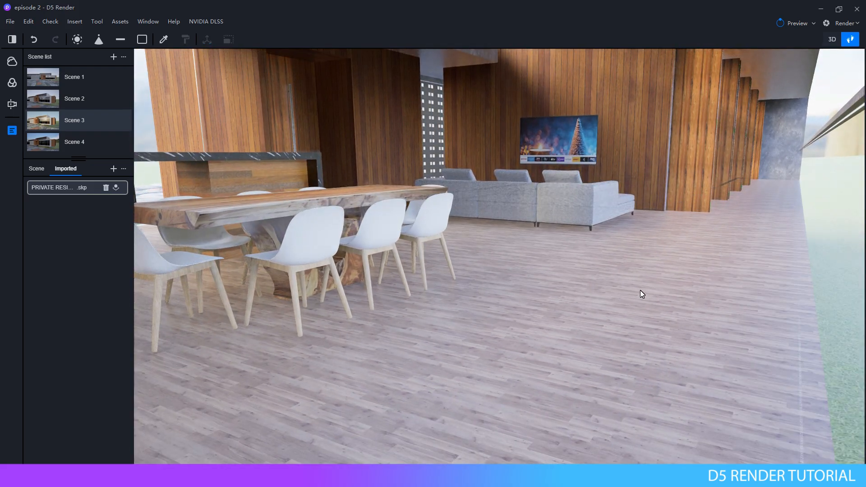
Step: Pick the black marble material on the kitchen island countertop and lower its Roughness to 0.07
{"action": "right_click_drag", "start_coordinate": [640, 291], "coordinate": [462, 300]}
{"action": "key", "text": "s"}
{"action": "key", "text": "w"}
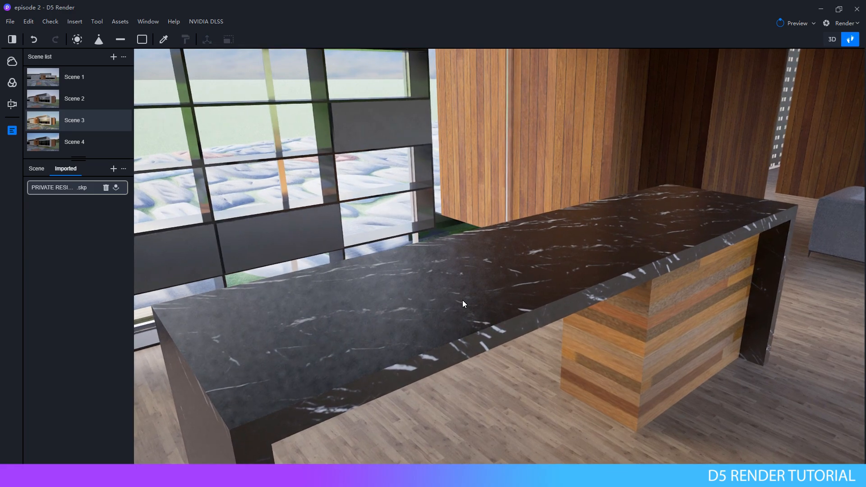
{"action": "left_click", "coordinate": [446, 311]}
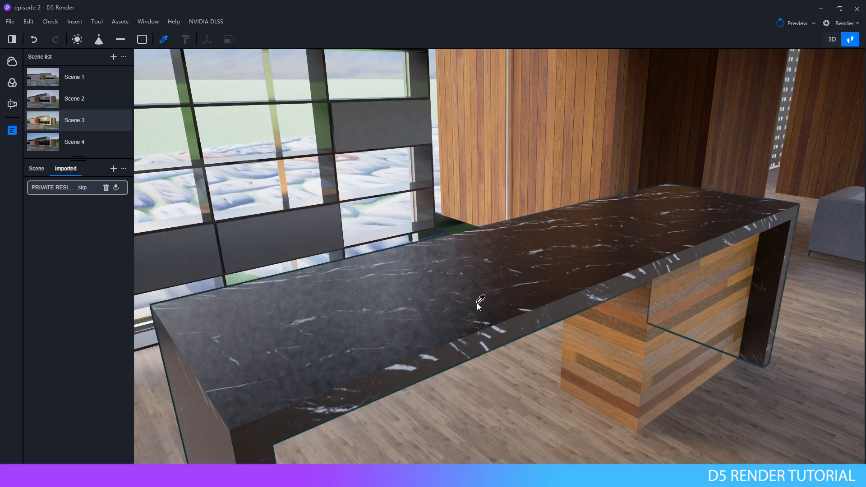
{"action": "left_click", "coordinate": [573, 307]}
{"action": "left_click", "coordinate": [746, 264]}
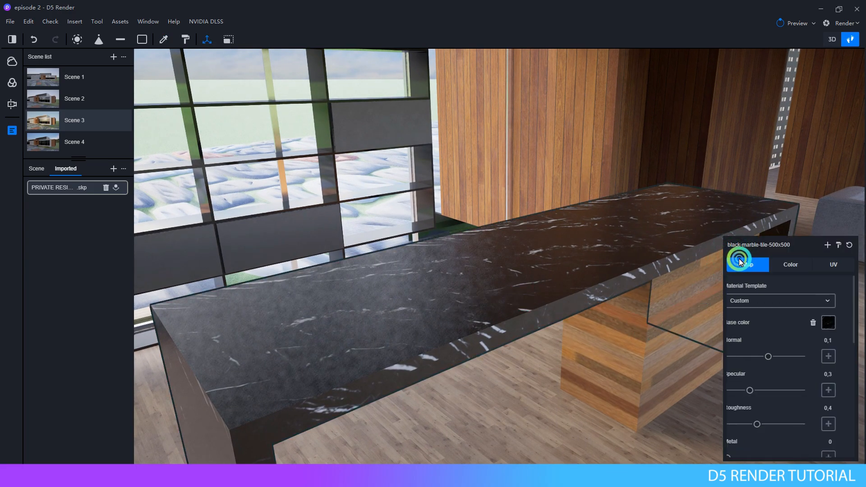
{"action": "scroll", "coordinate": [769, 320], "scroll_direction": "down", "scroll_amount": 3}
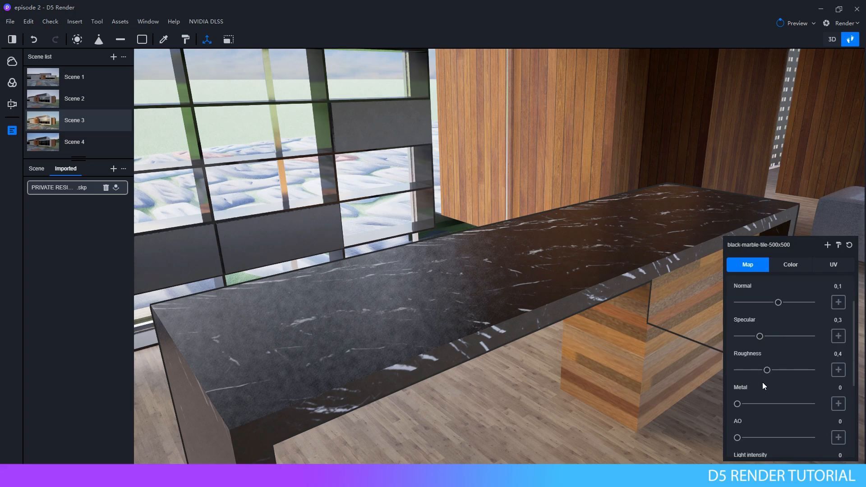
{"action": "left_click_drag", "start_coordinate": [766, 371], "coordinate": [624, 359]}
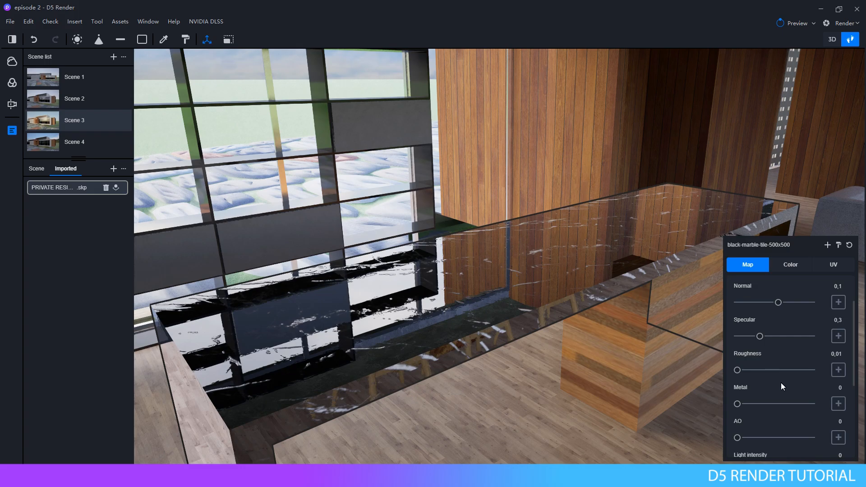
{"action": "left_click_drag", "start_coordinate": [743, 371], "coordinate": [744, 370]}
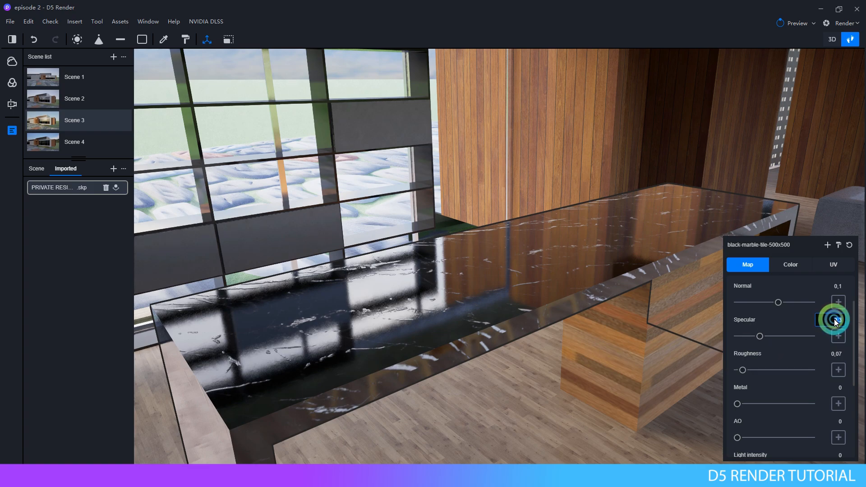
Step: Set the black marble countertop material's Specular to 0.1 and Normal to 0, and deselect it
{"action": "type", "text": "0,1"}
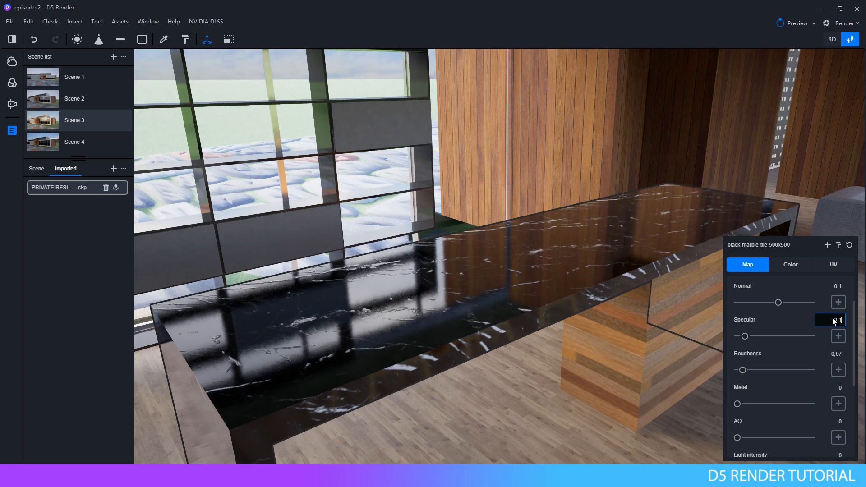
{"action": "scroll", "coordinate": [785, 305], "scroll_direction": "up", "scroll_amount": 2}
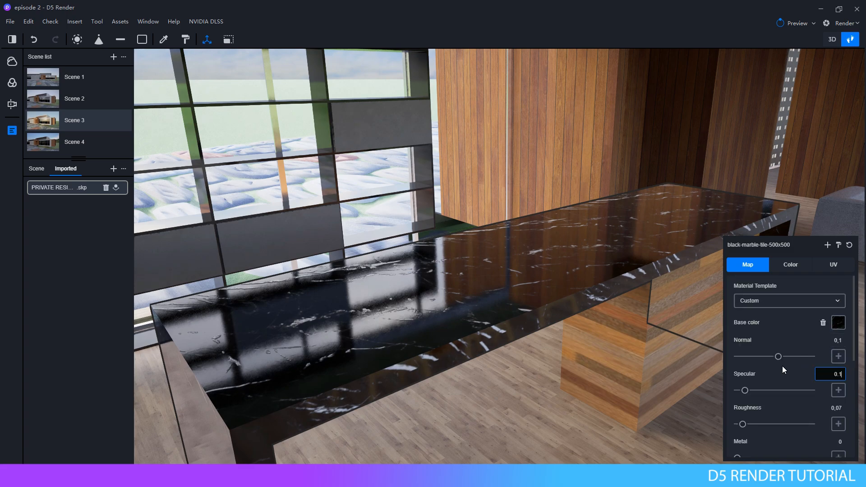
{"action": "left_click", "coordinate": [829, 341]}
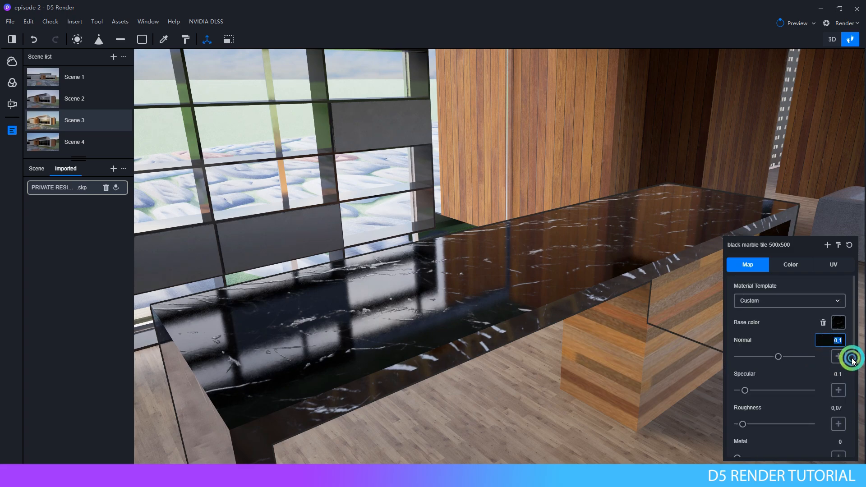
{"action": "type", "text": "0"}
{"action": "key", "text": "Return"}
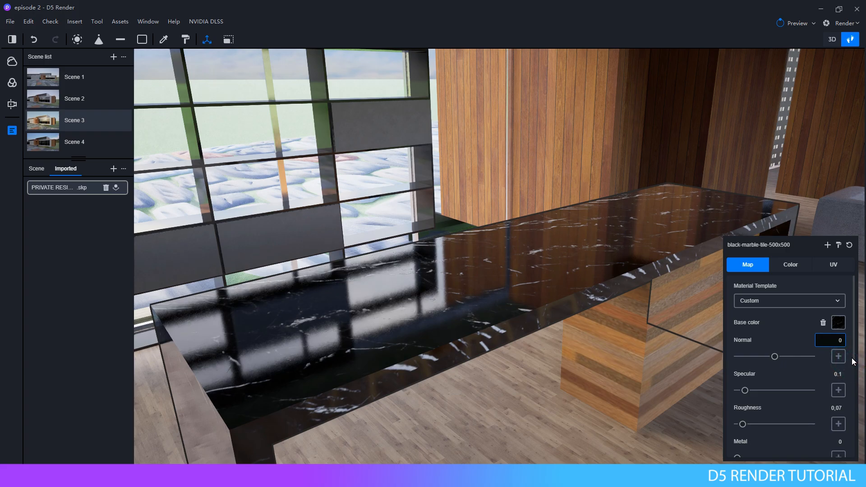
{"action": "key", "text": "Escape"}
Step: Pick the concrete-textured stucco material on the living room ceiling and set its Roughness to 1 and Specular to 0
{"action": "right_click_drag", "start_coordinate": [416, 288], "coordinate": [524, 154]}
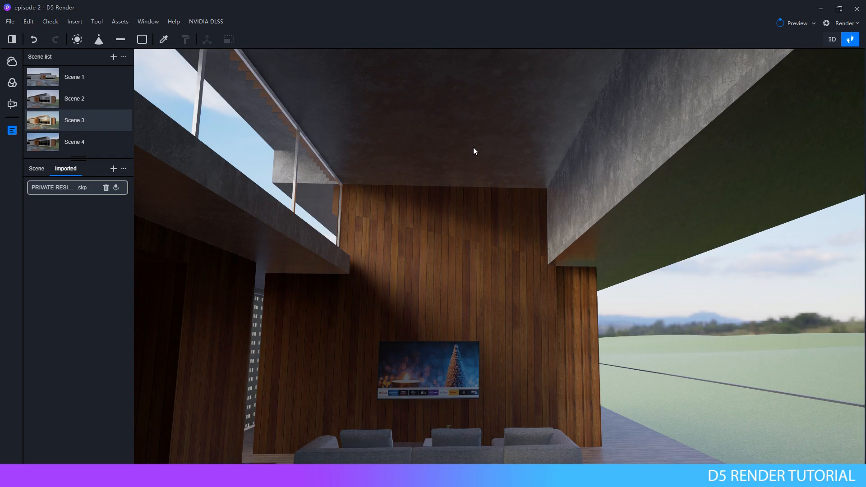
{"action": "left_click", "coordinate": [163, 40]}
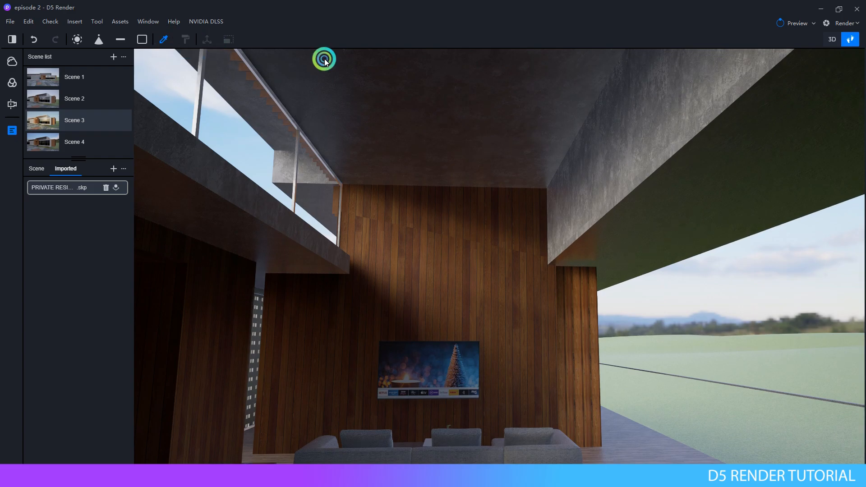
{"action": "left_click", "coordinate": [538, 109]}
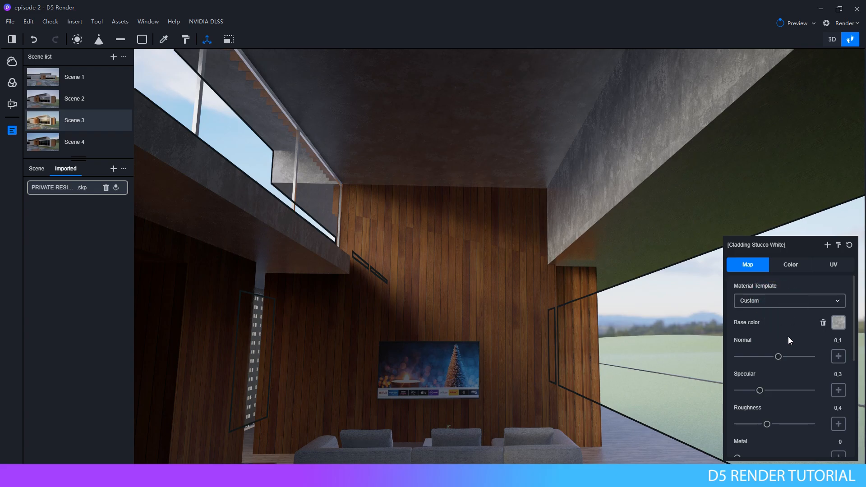
{"action": "scroll", "coordinate": [785, 413], "scroll_direction": "down", "scroll_amount": 1}
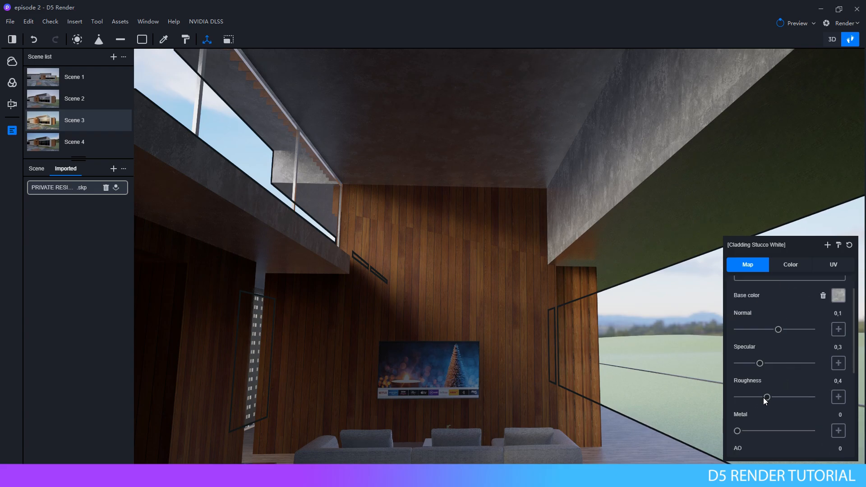
{"action": "left_click_drag", "start_coordinate": [767, 398], "coordinate": [861, 389]}
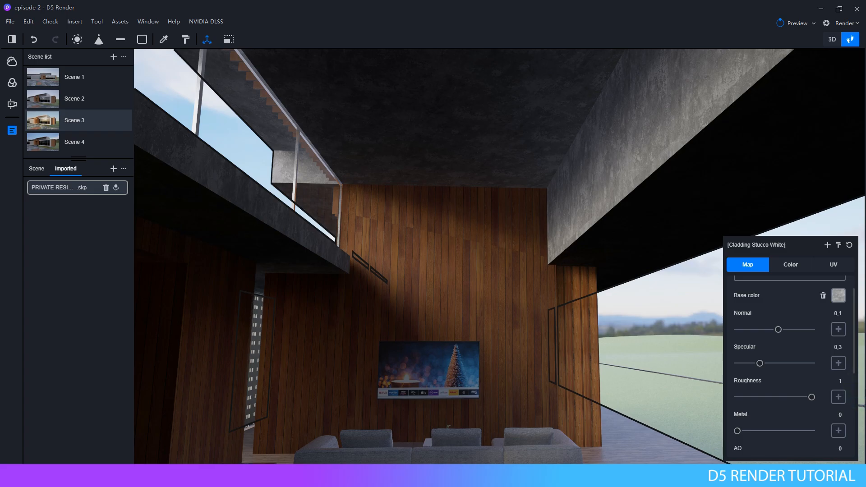
{"action": "left_click_drag", "start_coordinate": [762, 362], "coordinate": [680, 362]}
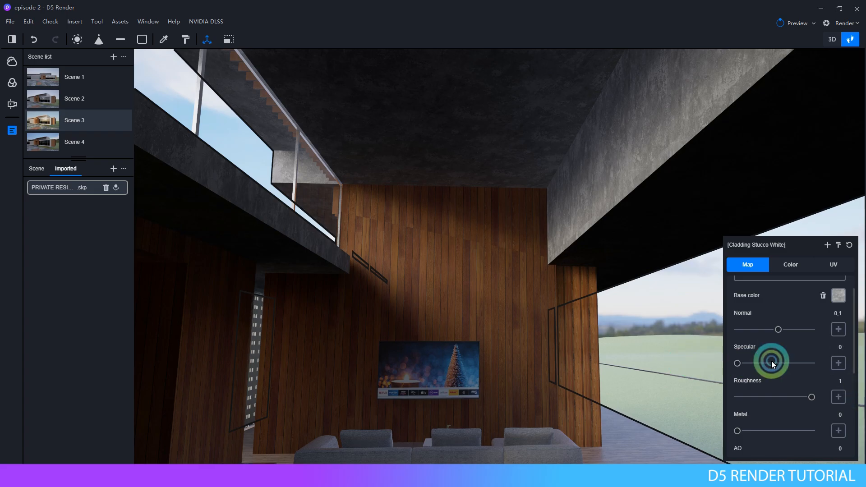
{"action": "scroll", "coordinate": [828, 364], "scroll_direction": "down", "scroll_amount": 2}
{"action": "scroll", "coordinate": [827, 363], "scroll_direction": "up", "scroll_amount": 3}
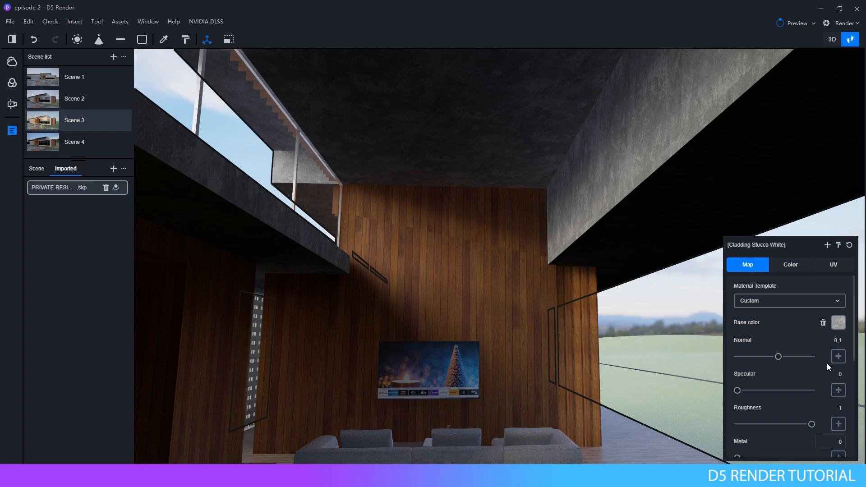
Step: Set the stucco material's color Value to 150 and deselect it
{"action": "left_click", "coordinate": [796, 264]}
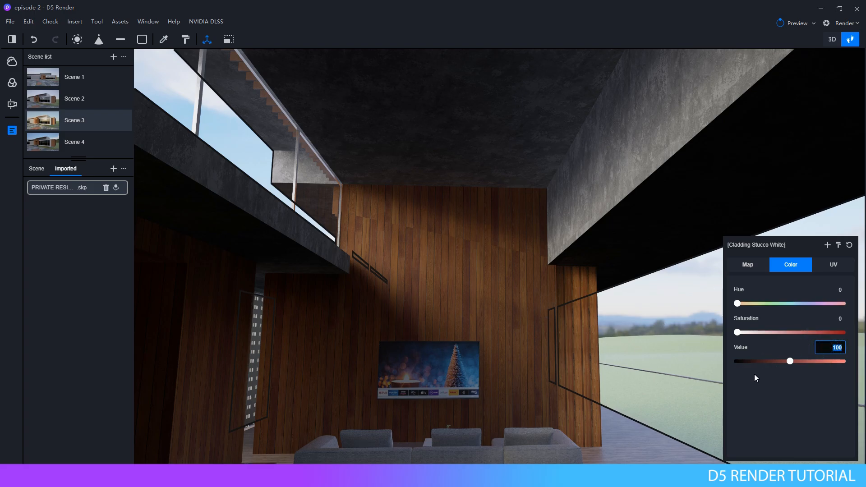
{"action": "type", "text": "1"}
{"action": "key", "text": "Return"}
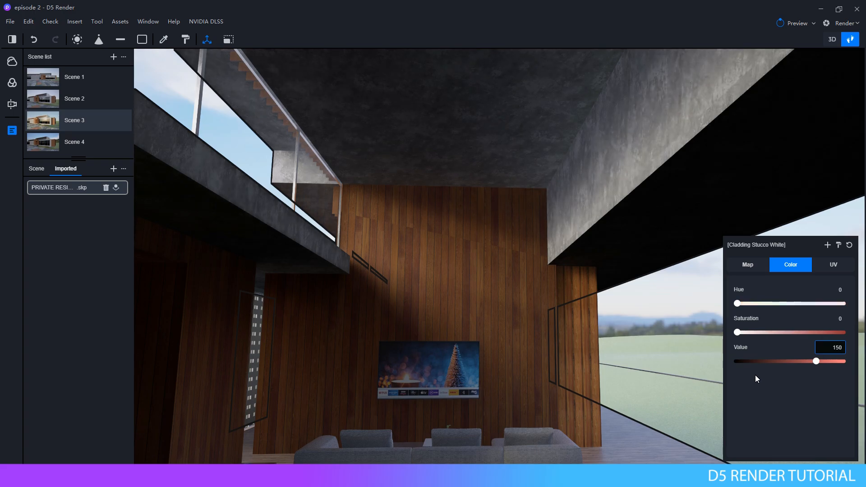
{"action": "key", "text": "Escape"}
Step: Pick the TV screen material on the living room's wood-clad wall and change its Material Template to Video
{"action": "right_click_drag", "start_coordinate": [587, 145], "coordinate": [617, 230]}
{"action": "key", "text": "s"}
{"action": "key", "text": "w"}
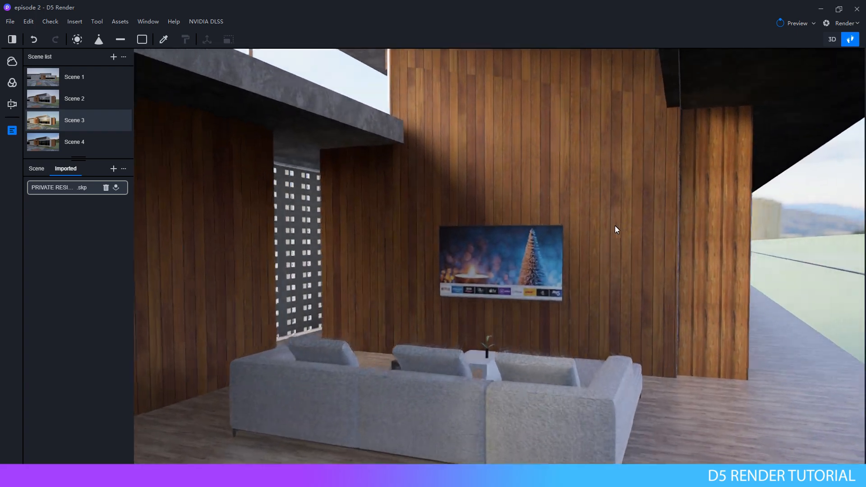
{"action": "key", "text": "w"}
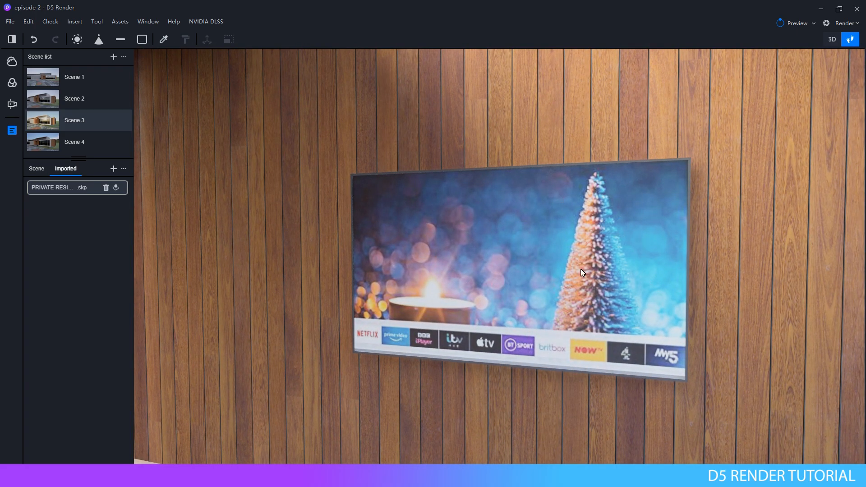
{"action": "left_click", "coordinate": [164, 40]}
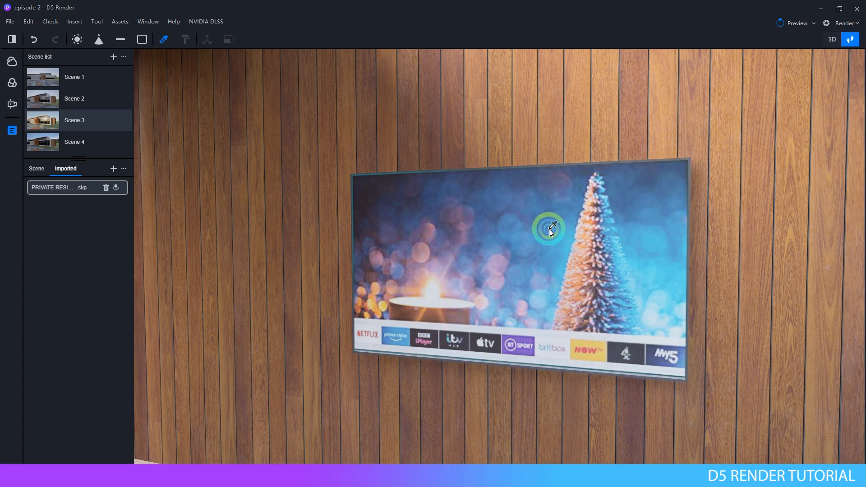
{"action": "left_click", "coordinate": [549, 229]}
{"action": "left_click", "coordinate": [749, 265]}
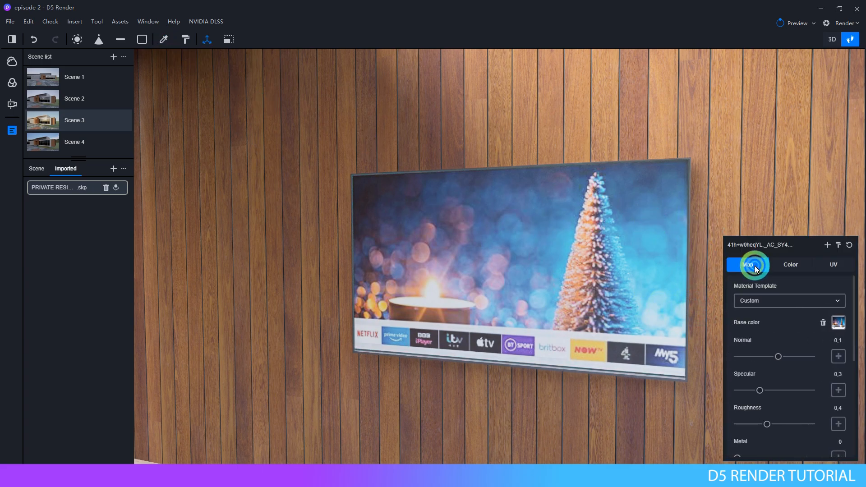
{"action": "left_click", "coordinate": [785, 301]}
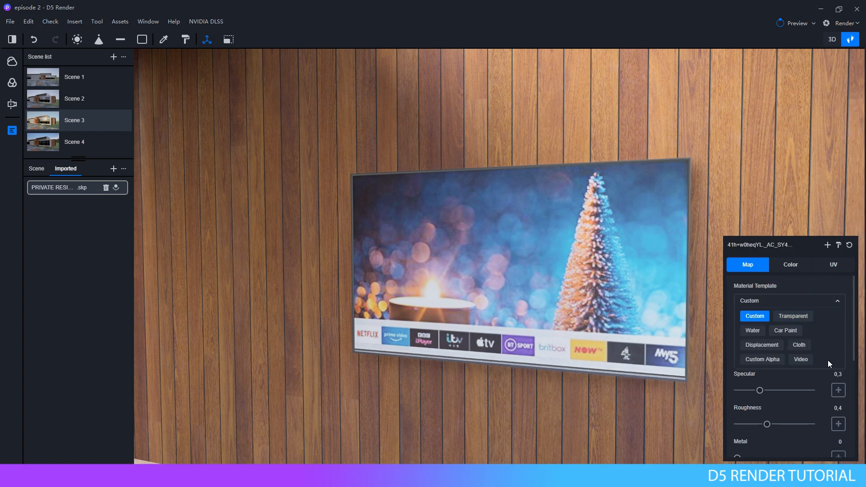
{"action": "left_click", "coordinate": [801, 359]}
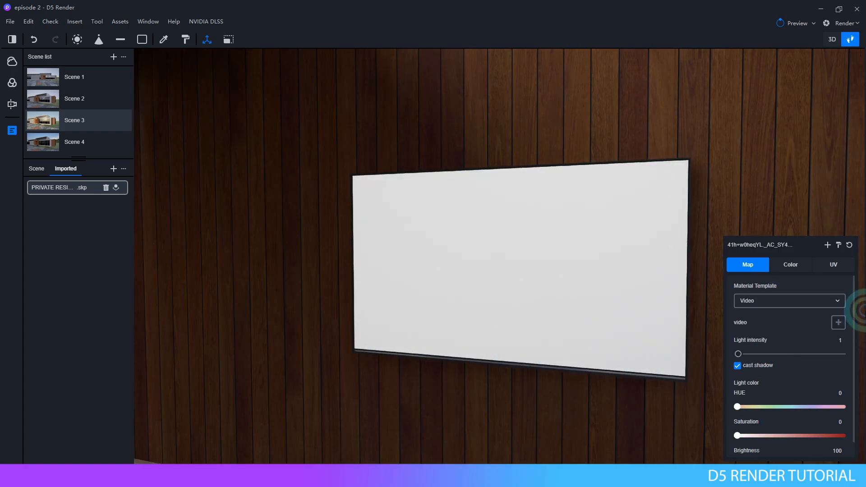
Step: Load the "Disney's Mulan - Final Trailer" clip from the 4k clip folder as the TV screen's video
{"action": "left_click", "coordinate": [839, 324]}
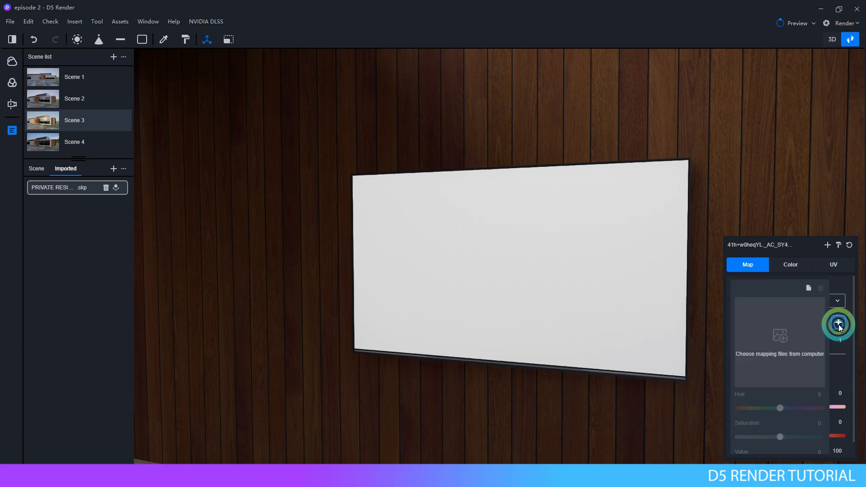
{"action": "left_click", "coordinate": [785, 337]}
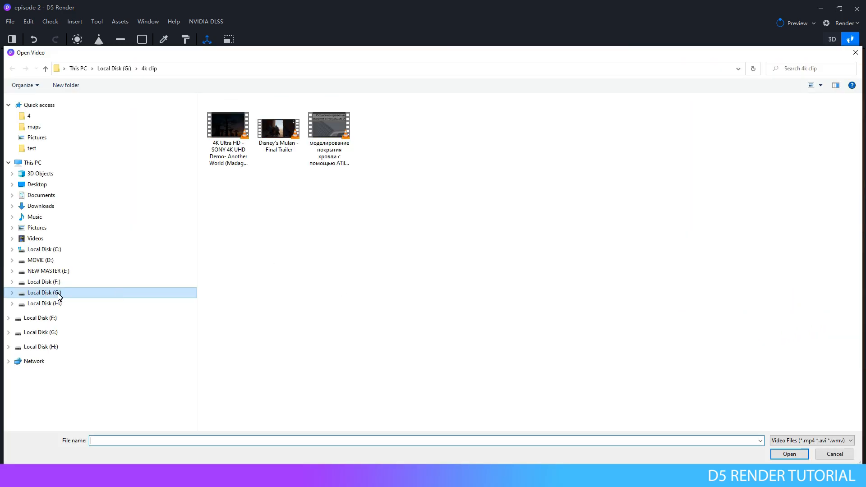
{"action": "double_click", "coordinate": [278, 130]}
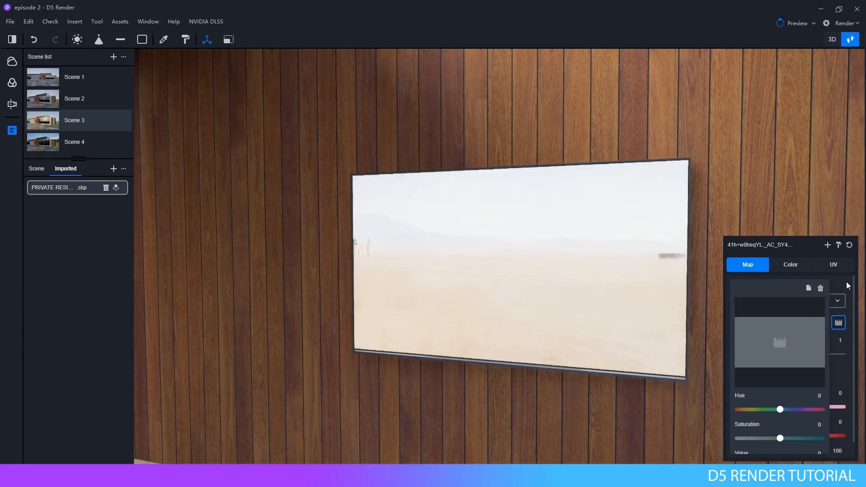
{"action": "left_click", "coordinate": [836, 278]}
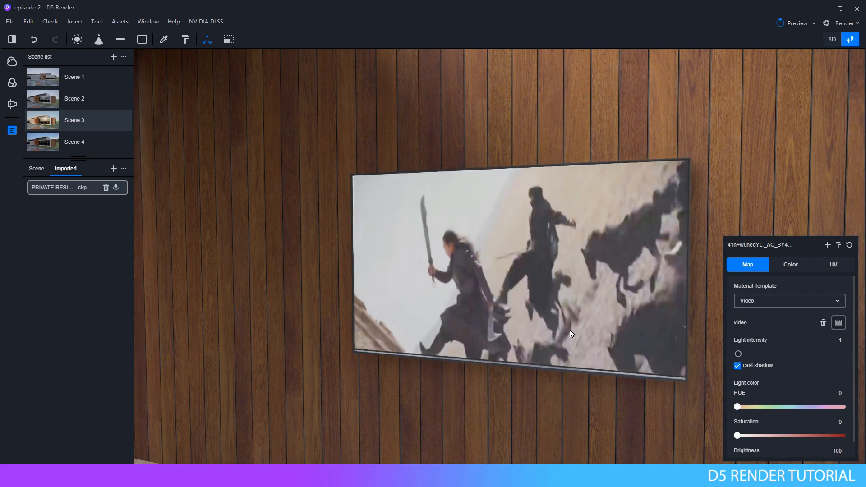
Step: Set the TV screen material's Light intensity to 2, turn off its cast shadow option, and deselect it
{"action": "scroll", "coordinate": [600, 321], "scroll_direction": "down", "scroll_amount": 5}
{"action": "right_click_drag", "start_coordinate": [595, 316], "coordinate": [488, 305]}
{"action": "scroll", "coordinate": [542, 307], "scroll_direction": "down", "scroll_amount": 2}
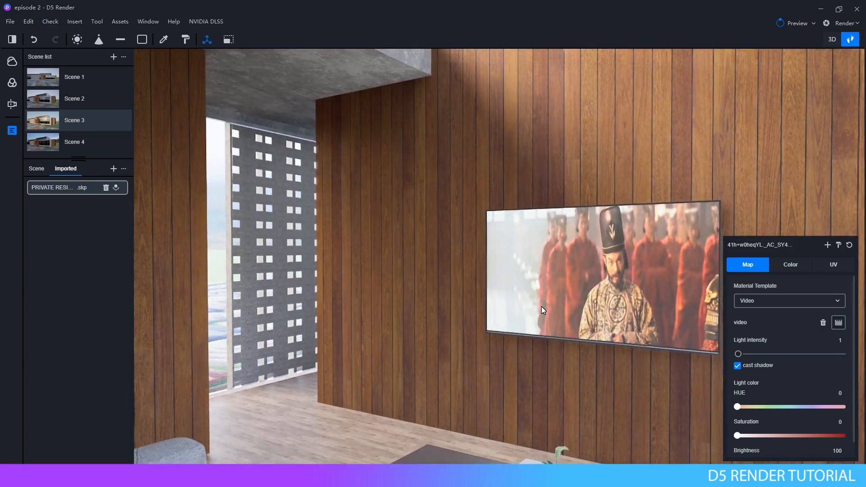
{"action": "scroll", "coordinate": [541, 307], "scroll_direction": "down", "scroll_amount": 2}
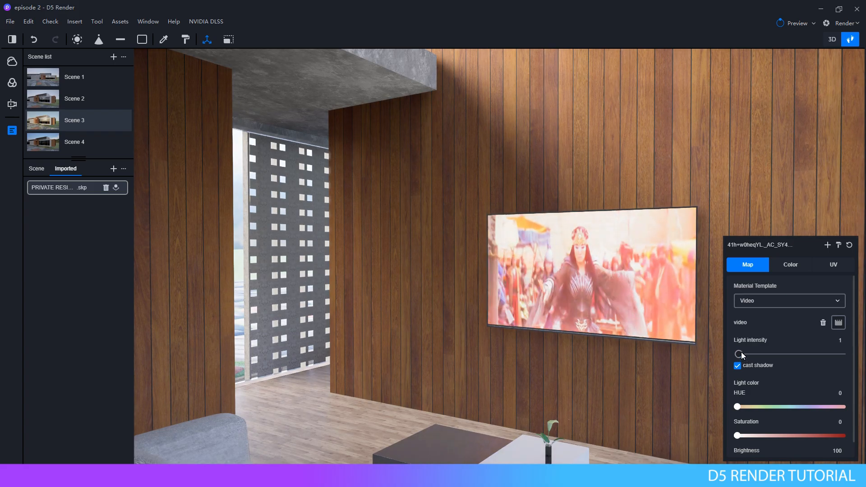
{"action": "left_click", "coordinate": [741, 353]}
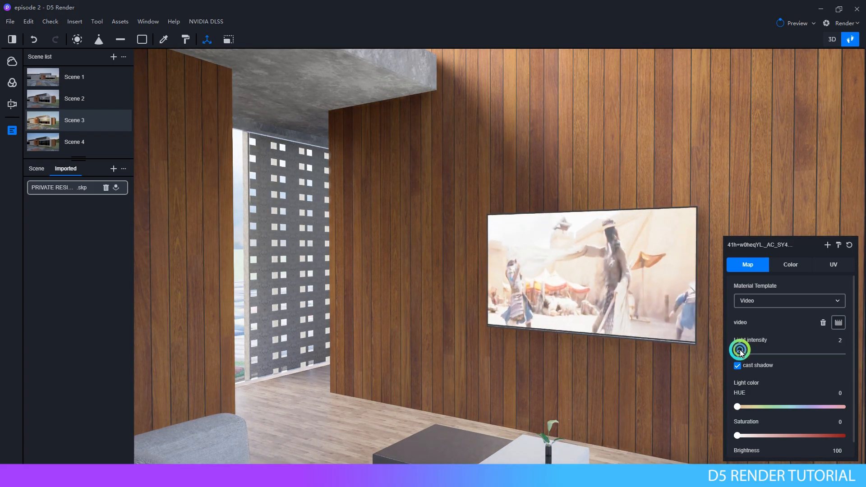
{"action": "left_click", "coordinate": [841, 342]}
{"action": "right_click_drag", "start_coordinate": [554, 330], "coordinate": [663, 290]}
{"action": "scroll", "coordinate": [664, 289], "scroll_direction": "down", "scroll_amount": 4}
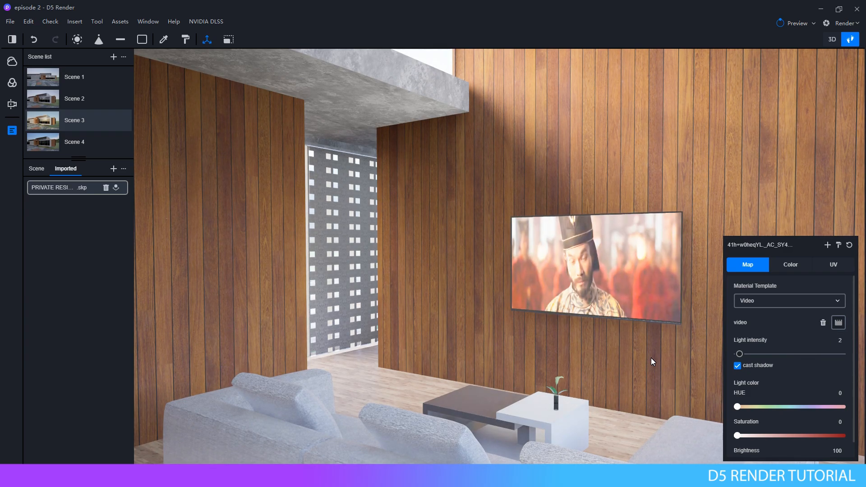
{"action": "left_click", "coordinate": [738, 365]}
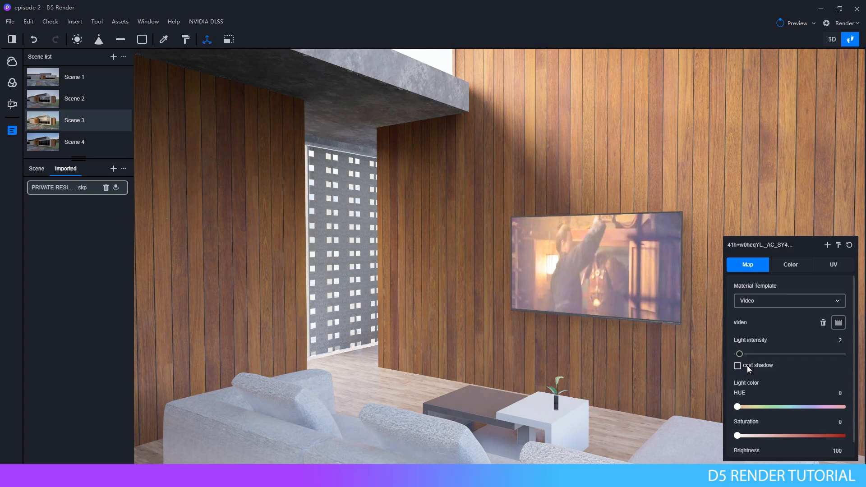
{"action": "key", "text": "Escape"}
Step: Pick the wooden dining tabletop material and lower its Roughness to 0.13
{"action": "right_click_drag", "start_coordinate": [408, 305], "coordinate": [456, 286]}
{"action": "key", "text": "d"}
{"action": "key", "text": "s"}
{"action": "key", "text": "a"}
{"action": "key", "text": "w"}
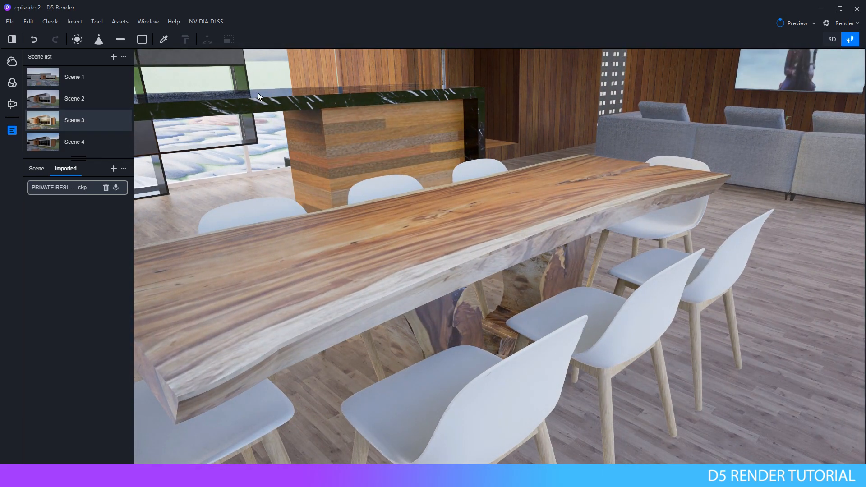
{"action": "left_click", "coordinate": [166, 40]}
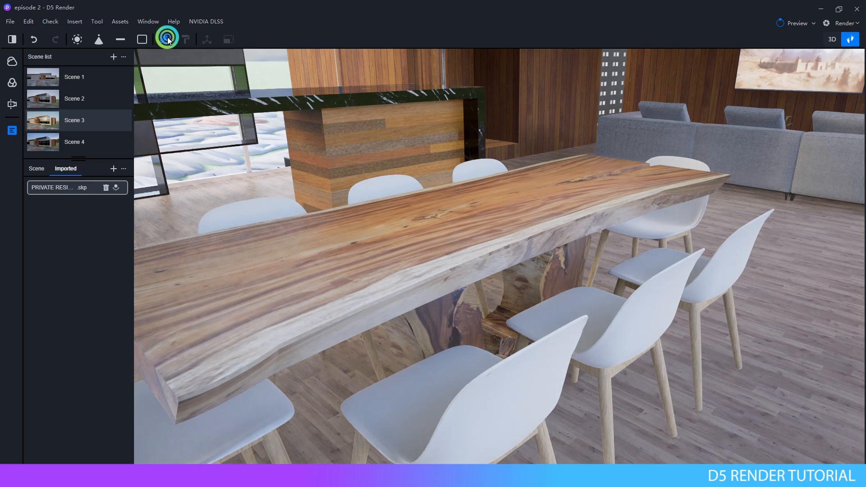
{"action": "left_click", "coordinate": [448, 195]}
{"action": "left_click", "coordinate": [465, 204]}
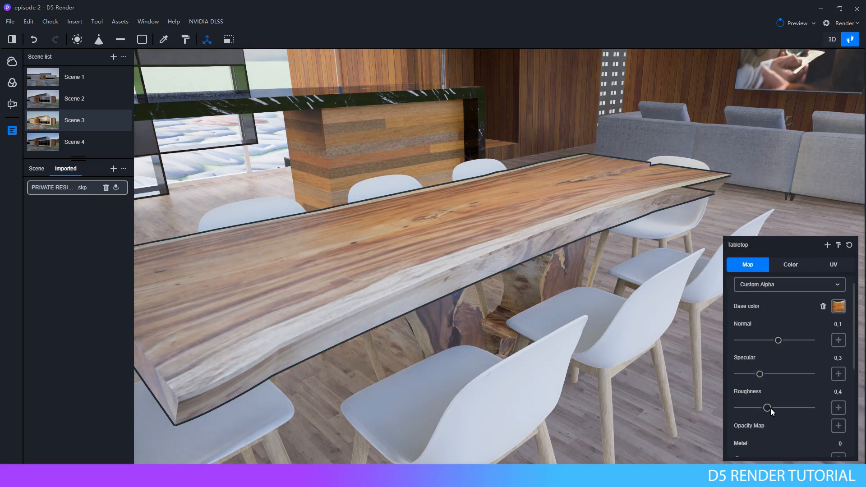
{"action": "left_click_drag", "start_coordinate": [771, 408], "coordinate": [748, 405]}
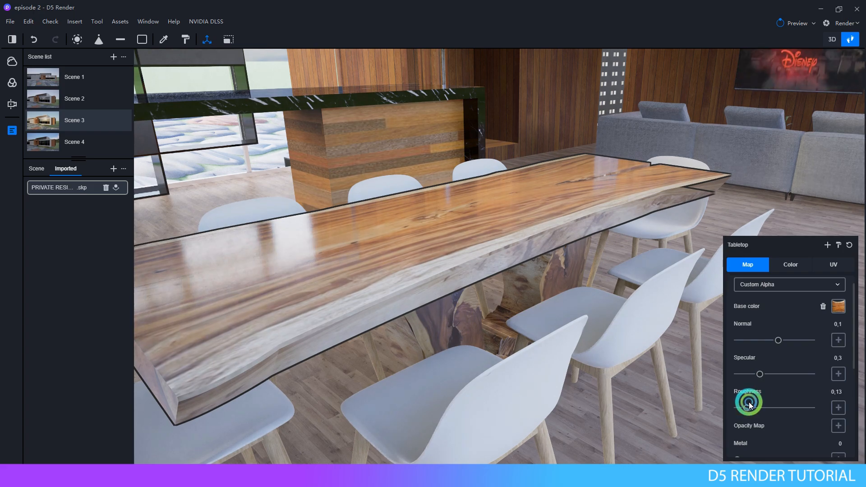
{"action": "scroll", "coordinate": [793, 408], "scroll_direction": "down", "scroll_amount": 1}
Step: Darken the dining tabletop material by setting its color Value to 63, and check the result around the table
{"action": "left_click", "coordinate": [795, 270]}
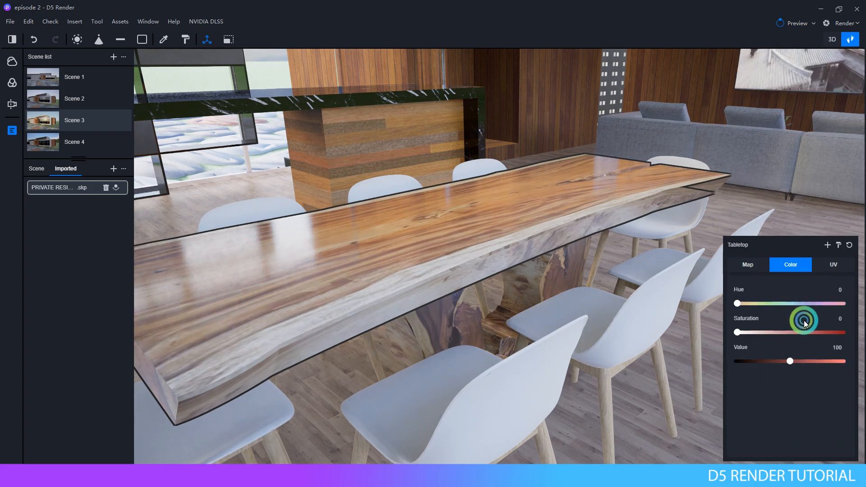
{"action": "left_click_drag", "start_coordinate": [791, 360], "coordinate": [770, 360]}
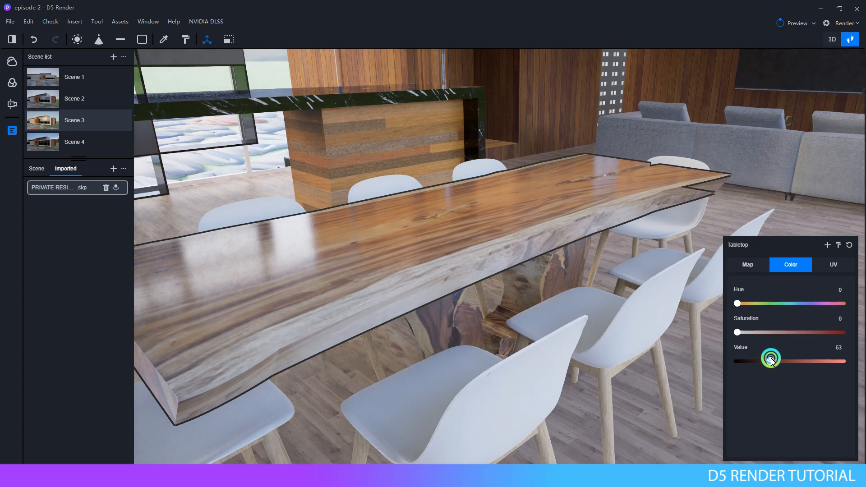
{"action": "right_click_drag", "start_coordinate": [454, 273], "coordinate": [436, 296]}
{"action": "scroll", "coordinate": [455, 276], "scroll_direction": "down", "scroll_amount": 2}
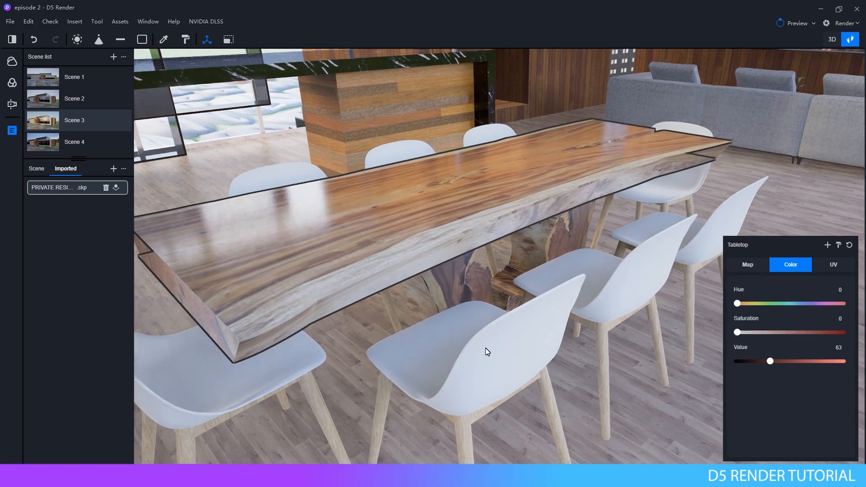
Step: Pick the white seat shell material of the dining chairs and set its Metal to 0.17
{"action": "left_click", "coordinate": [608, 296]}
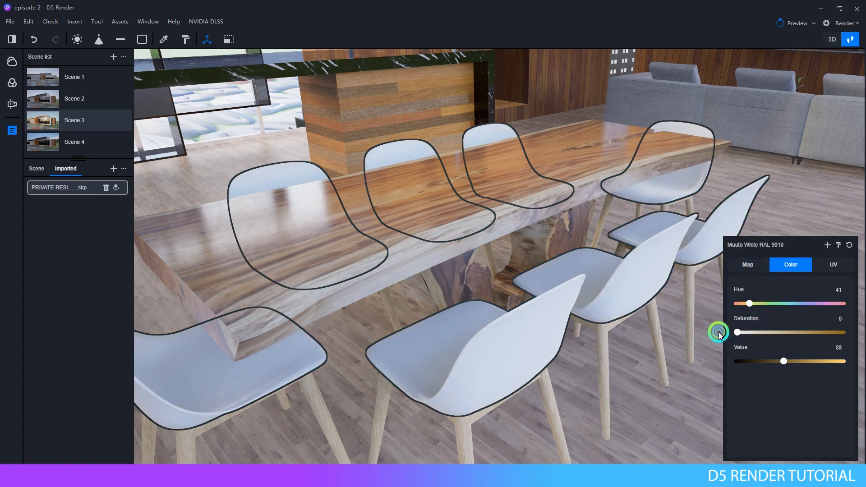
{"action": "left_click", "coordinate": [748, 265]}
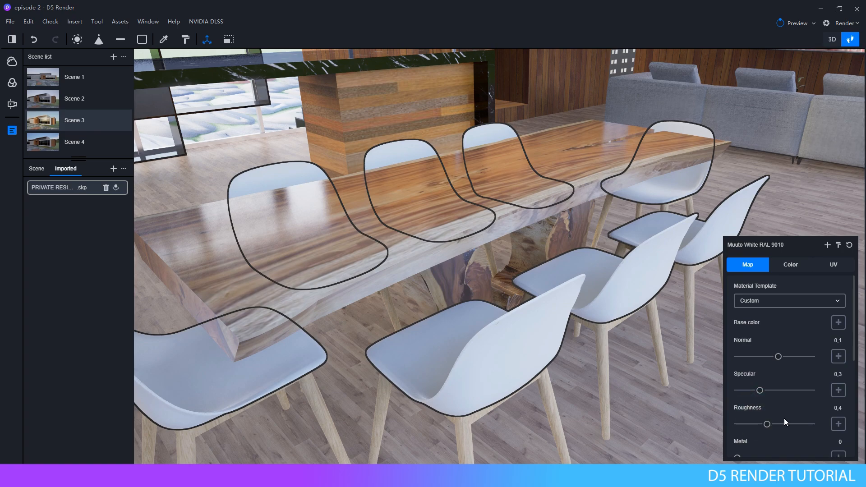
{"action": "scroll", "coordinate": [785, 420], "scroll_direction": "down", "scroll_amount": 1}
{"action": "left_click_drag", "start_coordinate": [738, 405], "coordinate": [751, 403]}
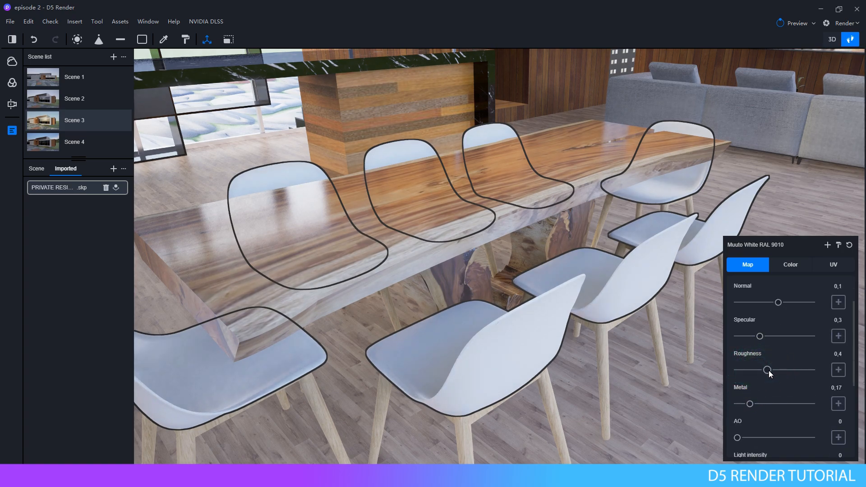
Step: Set the white chair seat material's Roughness to 0.01 and its Specular to 0.1
{"action": "left_click_drag", "start_coordinate": [767, 370], "coordinate": [663, 367]}
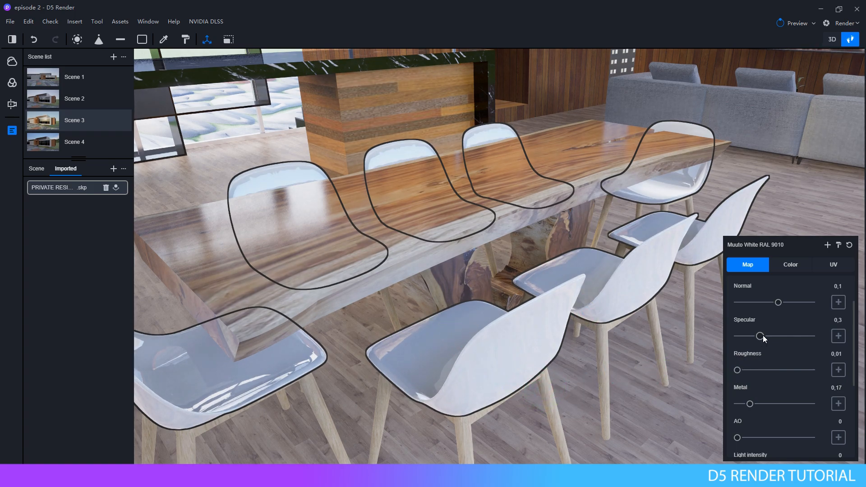
{"action": "double_click", "coordinate": [833, 324]}
{"action": "type", "text": "0.1"}
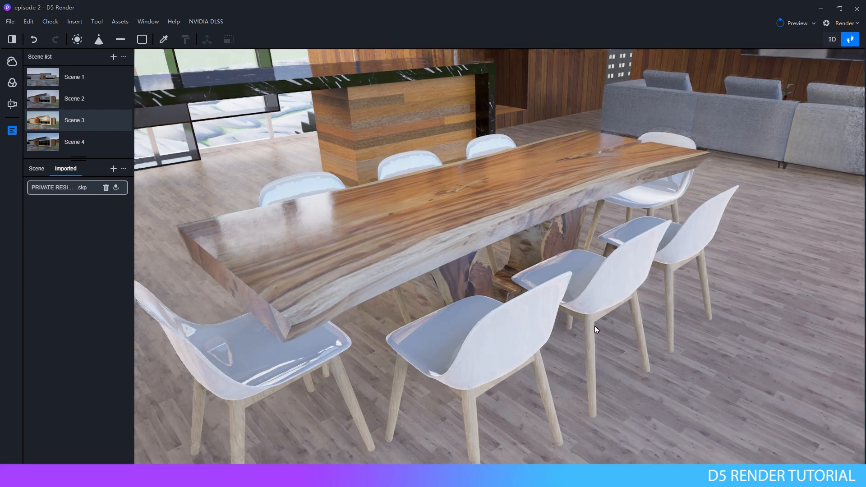
Step: Pick the oak wood material on the dining chair legs and set its Metal to 0.12
{"action": "right_click_drag", "start_coordinate": [595, 325], "coordinate": [569, 288]}
{"action": "scroll", "coordinate": [570, 288], "scroll_direction": "up", "scroll_amount": 5}
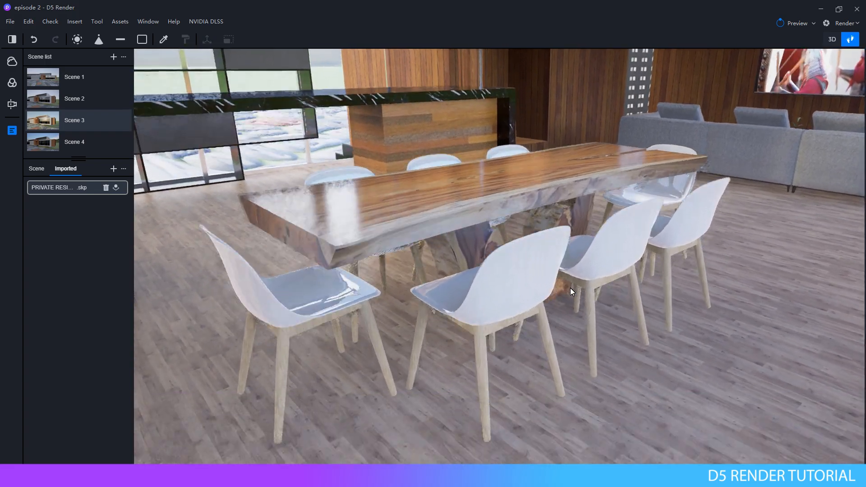
{"action": "middle_click_drag", "start_coordinate": [571, 288], "coordinate": [570, 253]}
{"action": "scroll", "coordinate": [571, 253], "scroll_direction": "up", "scroll_amount": 4}
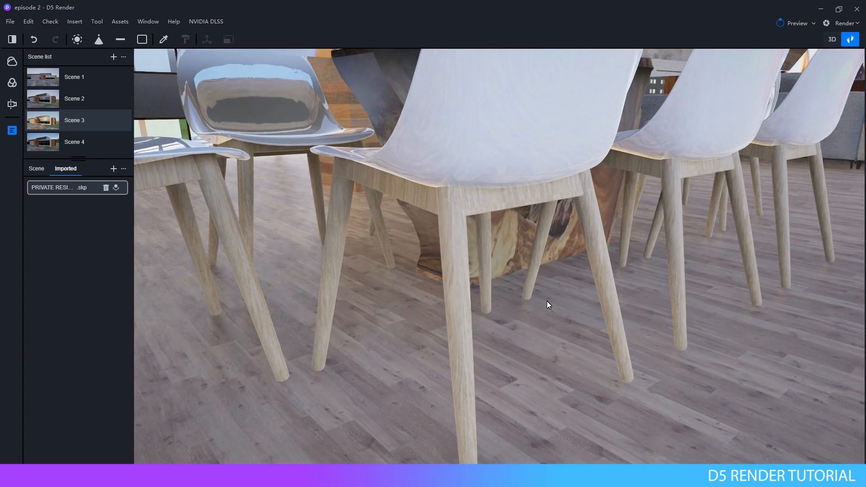
{"action": "left_click", "coordinate": [454, 296]}
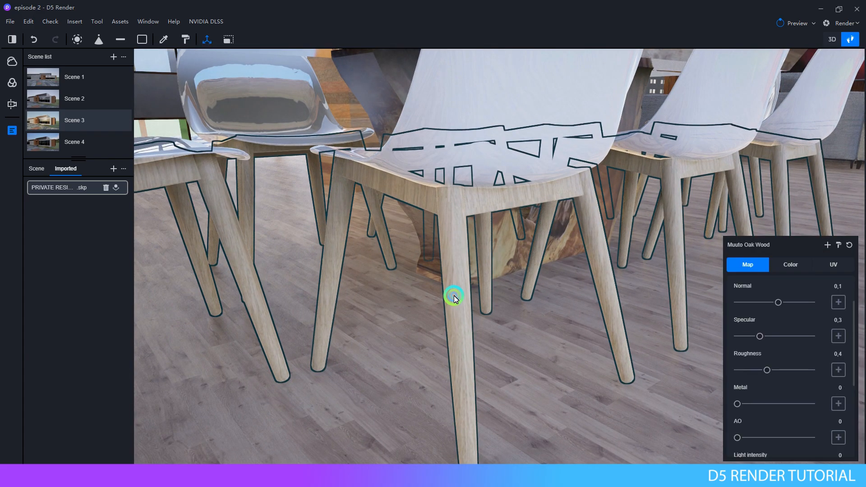
{"action": "left_click", "coordinate": [791, 365]}
{"action": "left_click_drag", "start_coordinate": [738, 404], "coordinate": [747, 404]}
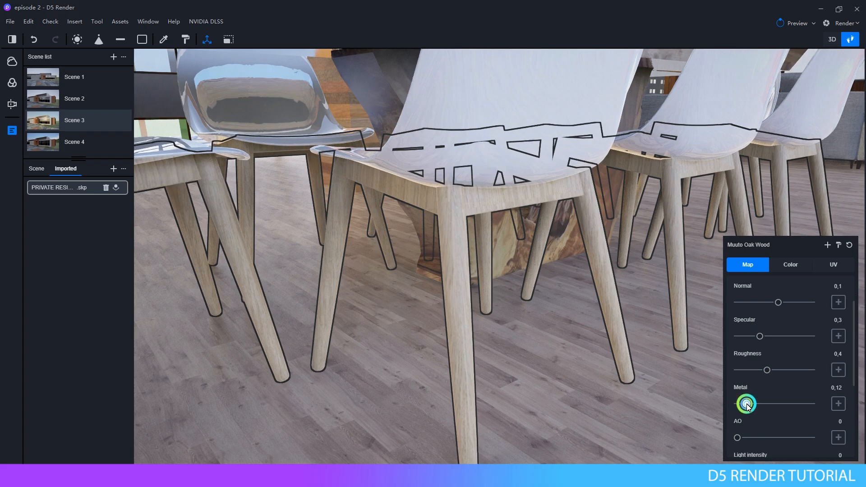
Step: Lower the oak chair leg material's Roughness to 0.3 and its Specular to 0.15
{"action": "left_click_drag", "start_coordinate": [767, 370], "coordinate": [760, 369]}
{"action": "left_click", "coordinate": [761, 335]}
{"action": "left_click_drag", "start_coordinate": [760, 335], "coordinate": [749, 336]}
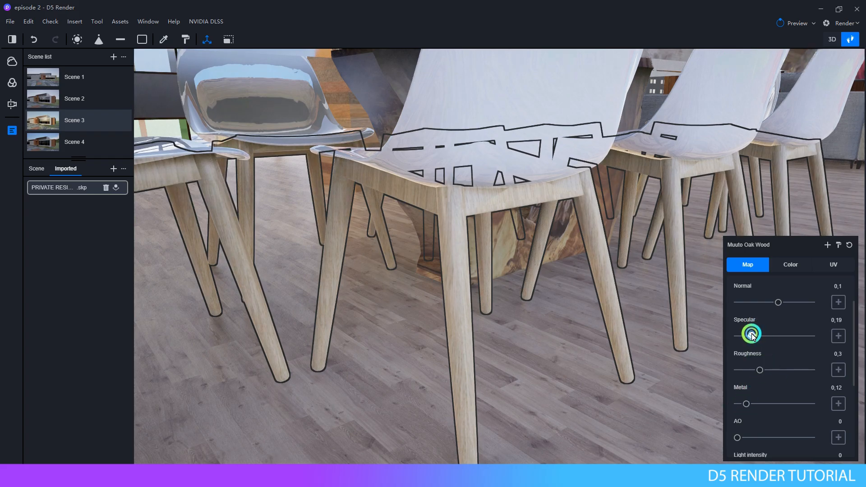
{"action": "left_click", "coordinate": [803, 392]}
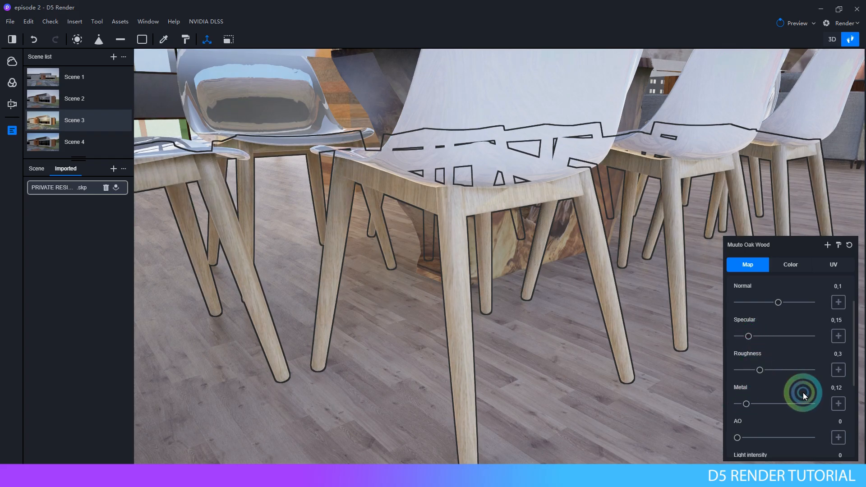
Step: Darken the oak chair leg material by lowering its color Value
{"action": "left_click", "coordinate": [789, 267]}
{"action": "left_click_drag", "start_coordinate": [786, 361], "coordinate": [749, 360]}
{"action": "left_click", "coordinate": [608, 339]}
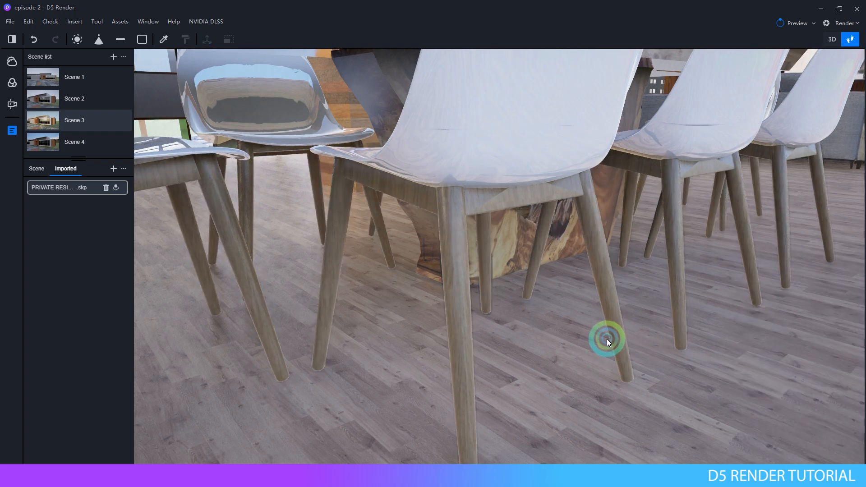
Step: Open the material asset library at the kitchen island and move its window clear of the island base
{"action": "right_click_drag", "start_coordinate": [607, 340], "coordinate": [622, 312]}
{"action": "scroll", "coordinate": [553, 350], "scroll_direction": "down", "scroll_amount": 3}
{"action": "key", "text": "s"}
{"action": "key", "text": "a"}
{"action": "key", "text": "w"}
{"action": "key", "text": "s"}
{"action": "key", "text": "a"}
{"action": "key", "text": "w"}
{"action": "key", "text": "d"}
{"action": "key", "text": "w"}
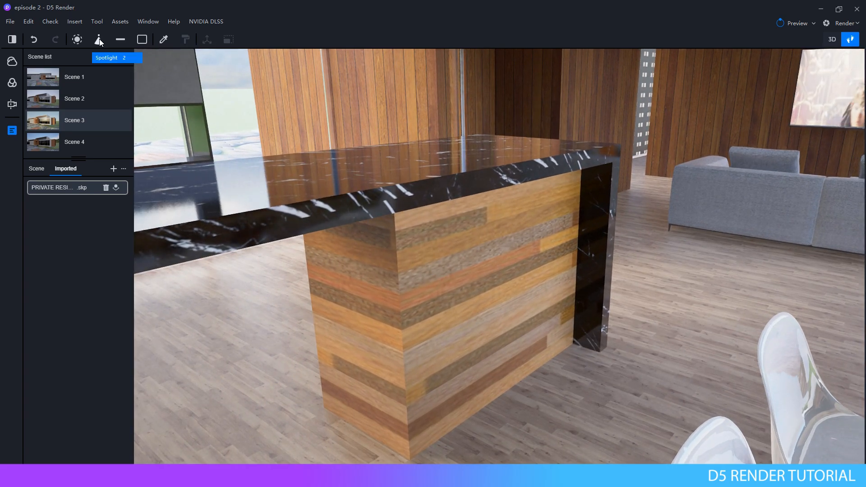
{"action": "left_click", "coordinate": [123, 23]}
{"action": "left_click", "coordinate": [319, 155]}
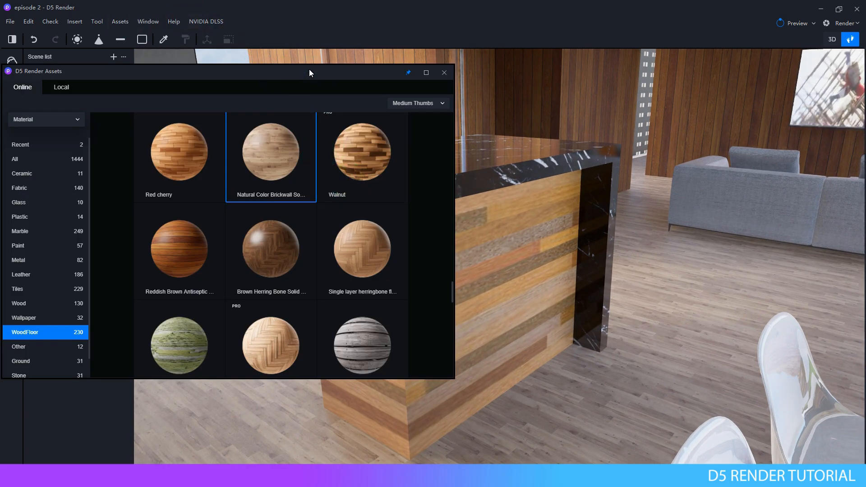
{"action": "left_click_drag", "start_coordinate": [310, 73], "coordinate": [227, 67]}
Step: Get the Walnut wood floor material from the online library and apply it to the kitchen island base
{"action": "left_click", "coordinate": [294, 167]}
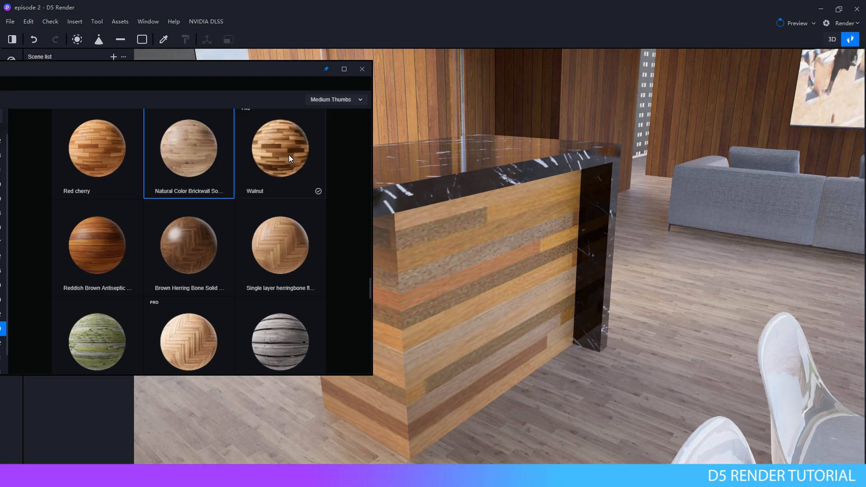
{"action": "left_click", "coordinate": [289, 152]}
{"action": "left_click", "coordinate": [486, 259]}
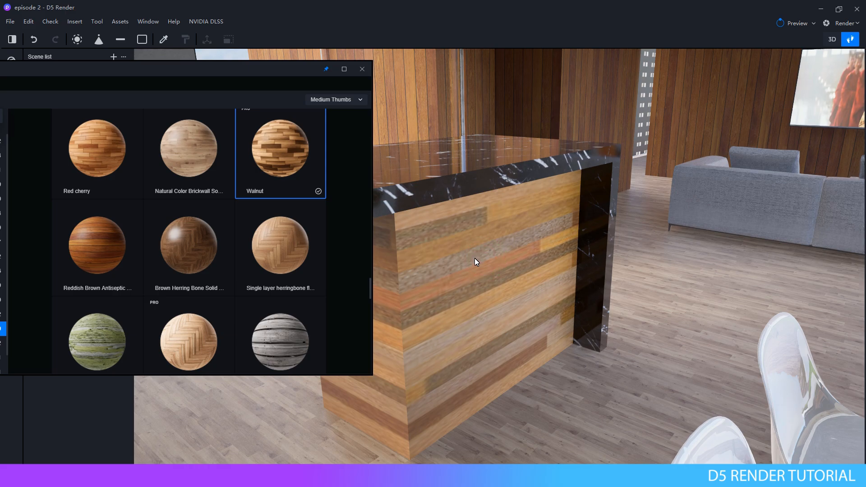
{"action": "left_click", "coordinate": [475, 258]}
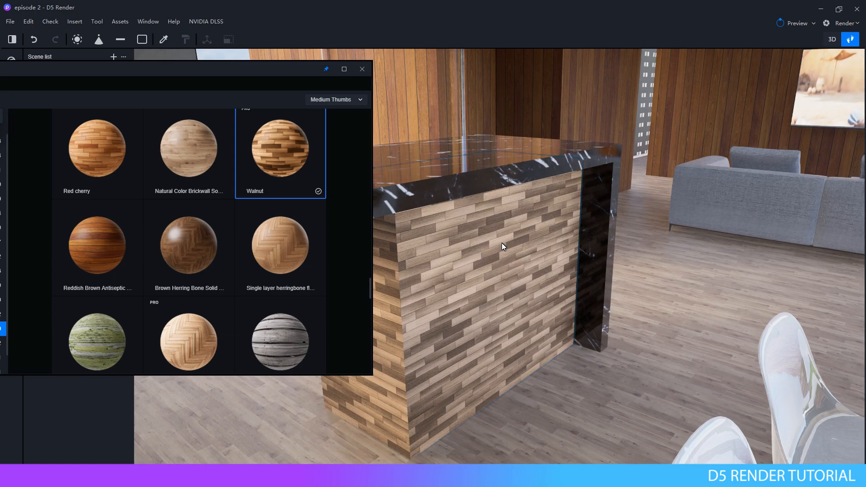
Step: Turn on Triplanar mapping for the Walnut material on the kitchen island base
{"action": "right_click_drag", "start_coordinate": [502, 243], "coordinate": [622, 231]}
{"action": "key", "text": "s"}
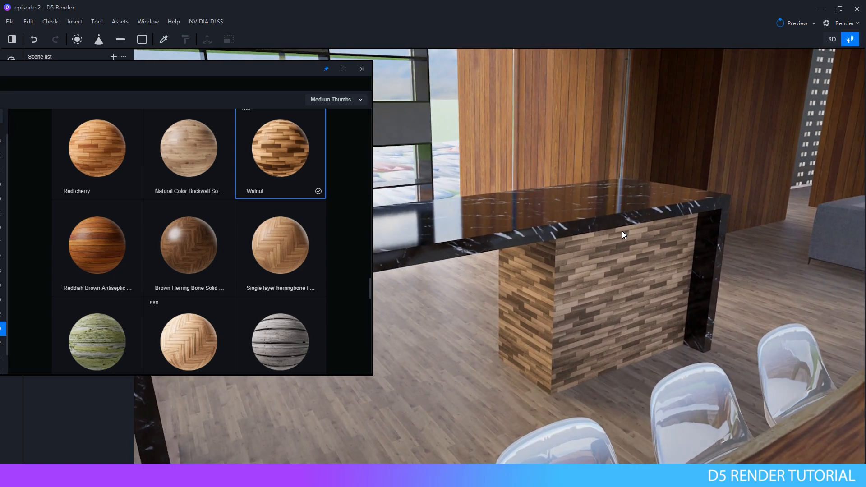
{"action": "left_click", "coordinate": [612, 283]}
{"action": "left_click", "coordinate": [833, 266]}
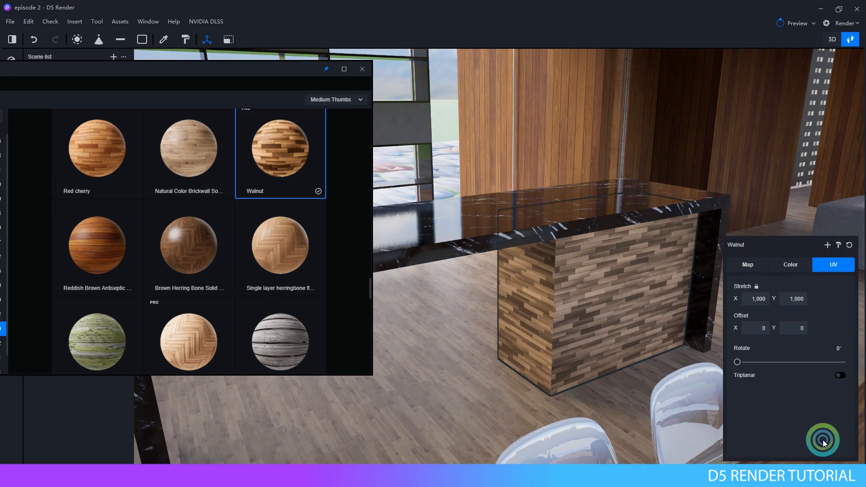
{"action": "left_click", "coordinate": [838, 376]}
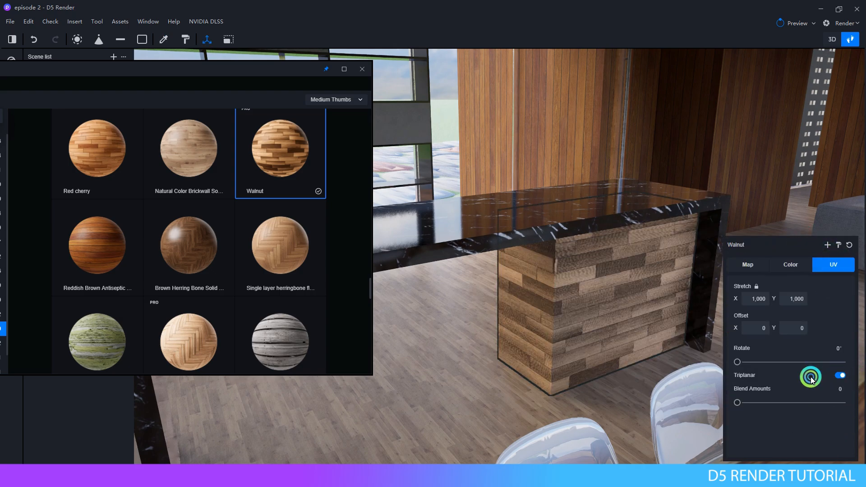
{"action": "left_click", "coordinate": [533, 398]}
Step: Close the asset library and set the coffee table's white material to Metal 0.1 and Roughness 0.18
{"action": "right_click_drag", "start_coordinate": [528, 388], "coordinate": [529, 308]}
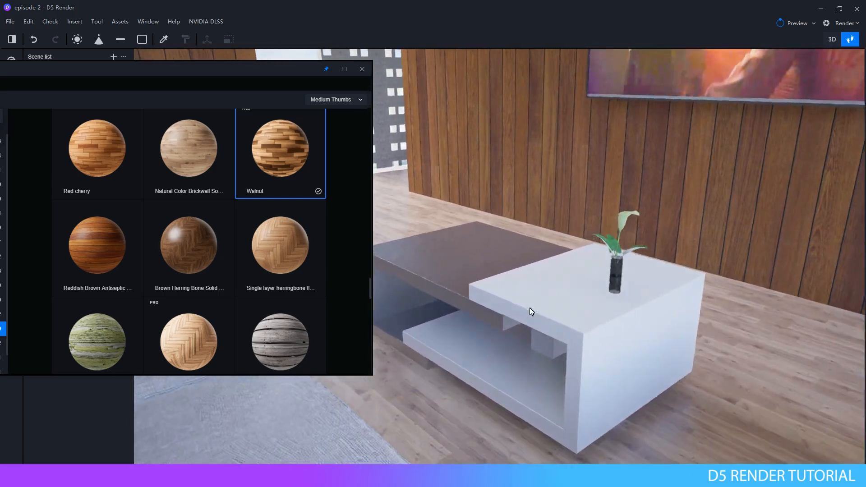
{"action": "left_click", "coordinate": [364, 70]}
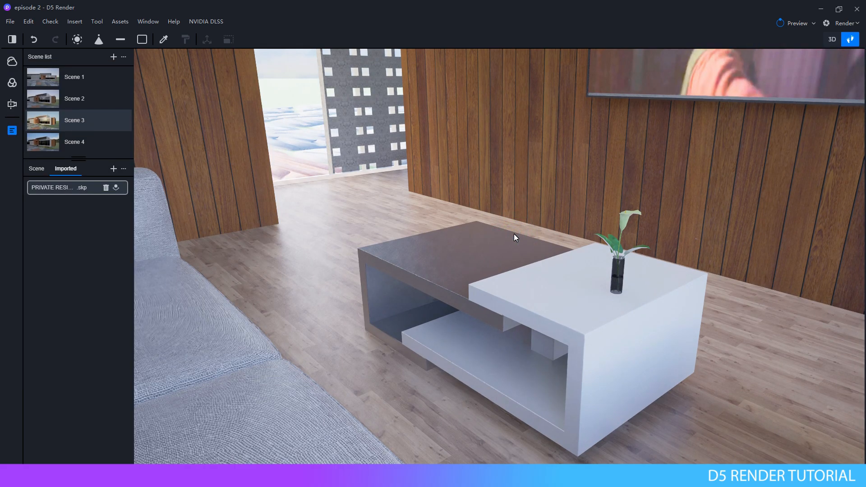
{"action": "left_click", "coordinate": [695, 314]}
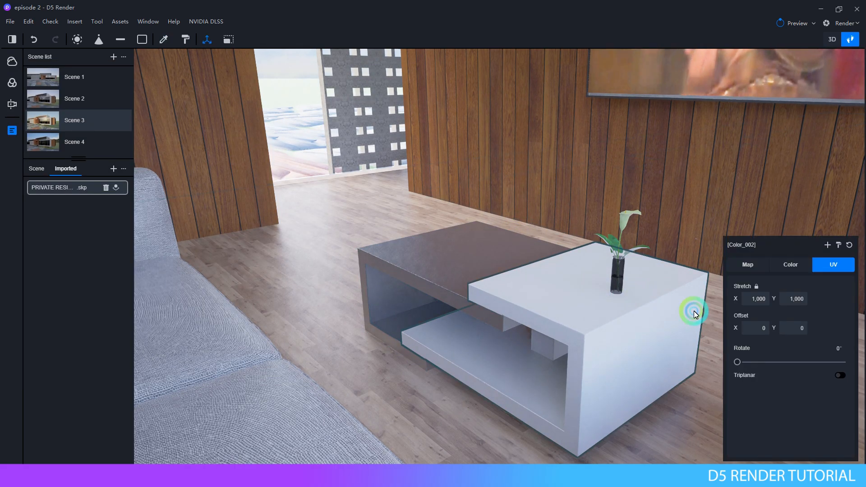
{"action": "left_click", "coordinate": [758, 271]}
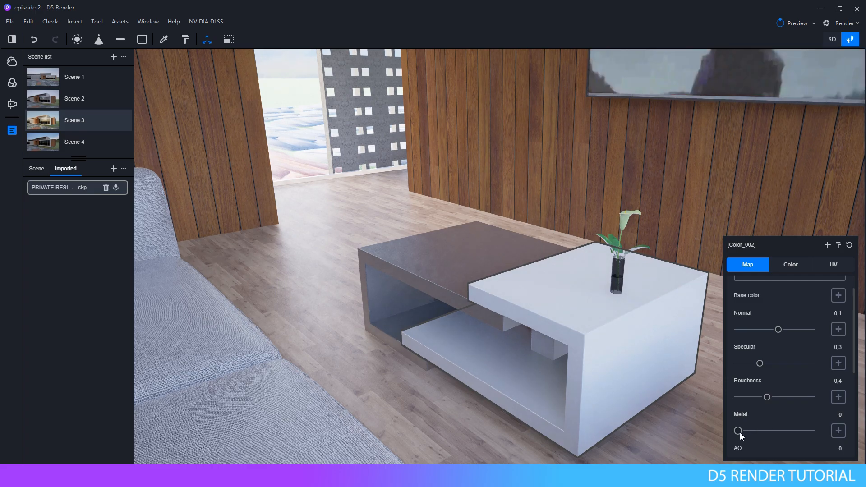
{"action": "left_click_drag", "start_coordinate": [752, 434], "coordinate": [745, 431]}
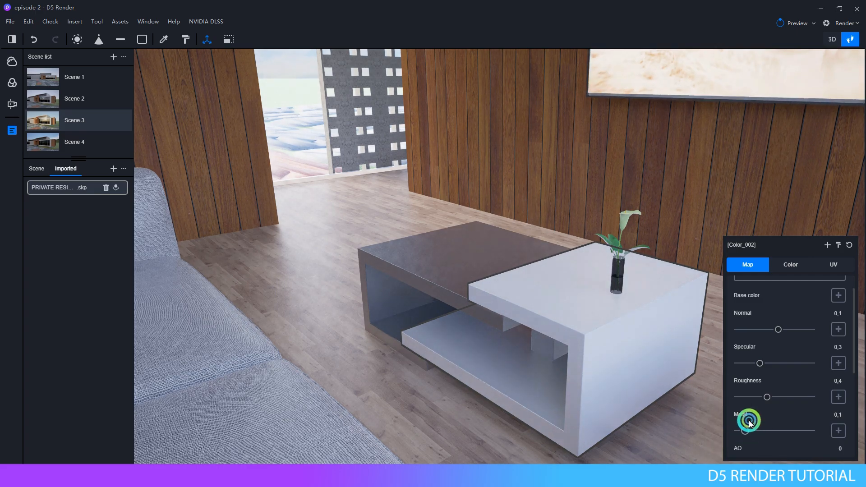
{"action": "left_click_drag", "start_coordinate": [767, 397], "coordinate": [751, 393]}
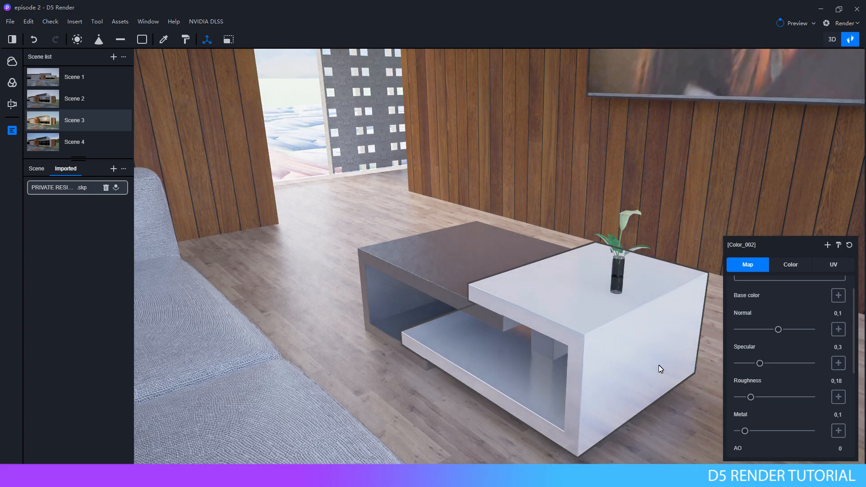
Step: Darken the coffee table's brown material by lowering its color Value, and set its Roughness to 0.17
{"action": "right_click_drag", "start_coordinate": [659, 365], "coordinate": [652, 368]}
{"action": "left_click", "coordinate": [515, 247]}
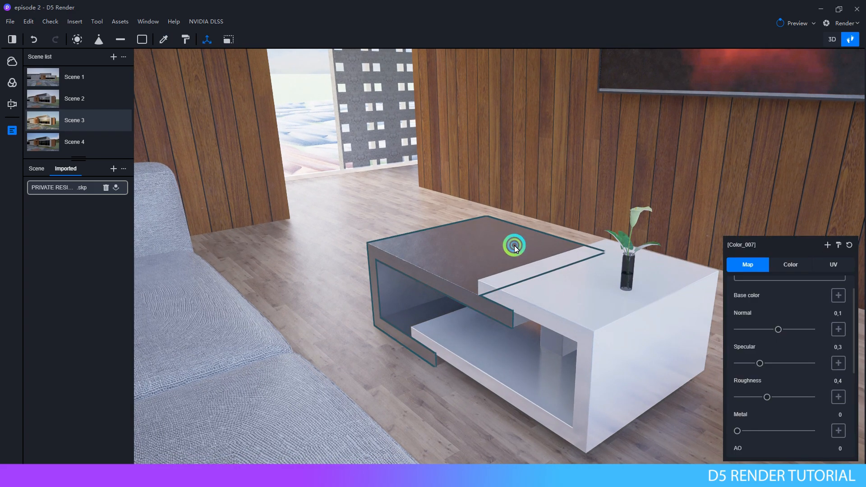
{"action": "left_click", "coordinate": [791, 264]}
{"action": "left_click_drag", "start_coordinate": [820, 361], "coordinate": [732, 363]}
{"action": "left_click", "coordinate": [749, 265]}
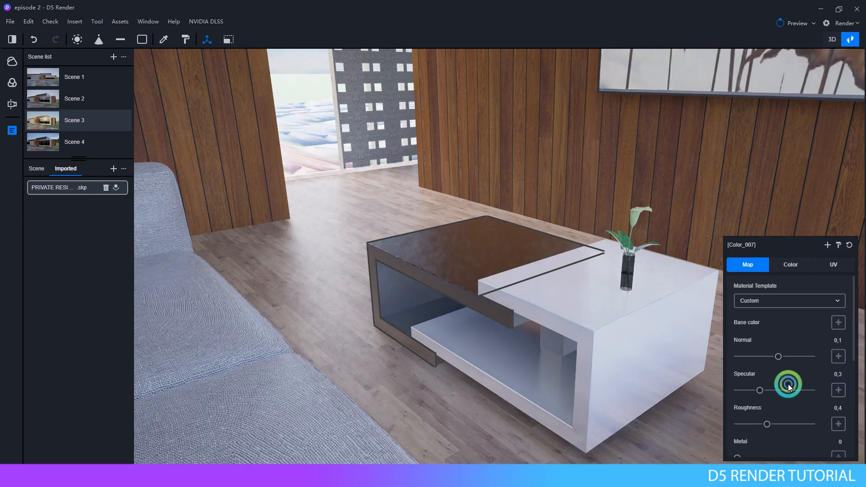
{"action": "mouse_move", "coordinate": [764, 423]}
{"action": "left_mouse_down"}
{"action": "mouse_move", "coordinate": [742, 419]}
{"action": "mouse_move", "coordinate": [753, 423]}
{"action": "left_mouse_up"}
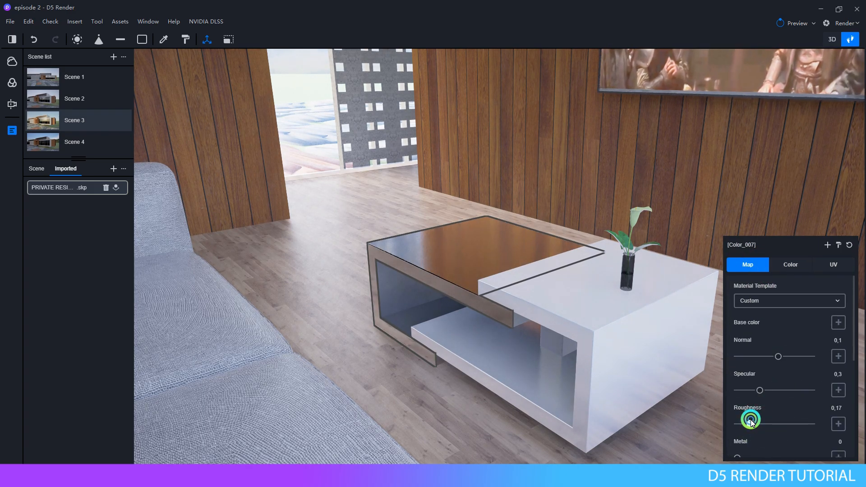
{"action": "left_click", "coordinate": [477, 318]}
Step: Apply the Blue Denim fabric from the online material library to the living room sofa, then close the library
{"action": "scroll", "coordinate": [570, 247], "scroll_direction": "down", "scroll_amount": 6}
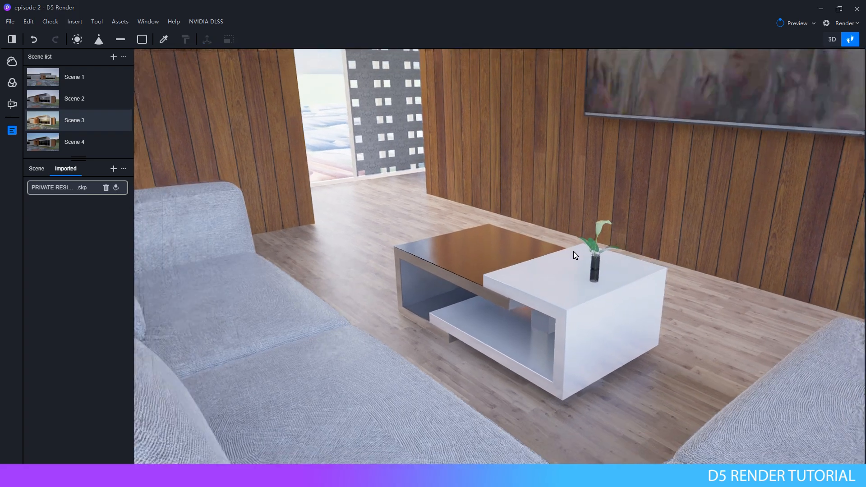
{"action": "scroll", "coordinate": [576, 252], "scroll_direction": "down", "scroll_amount": 8}
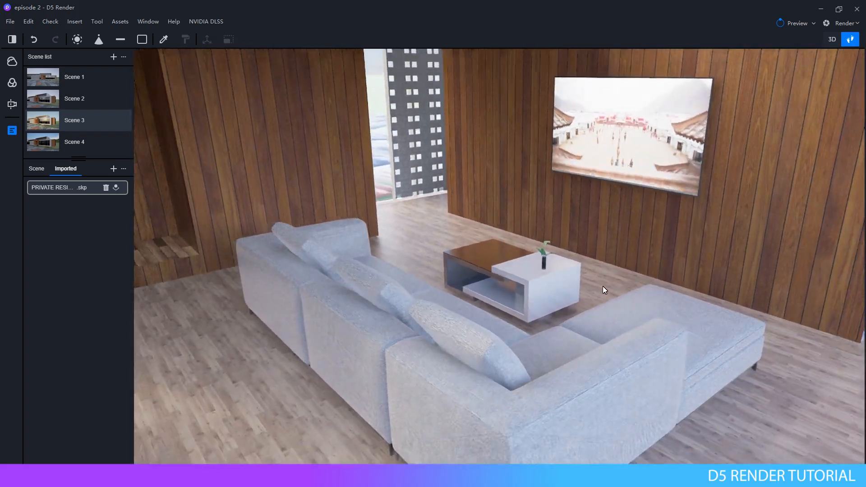
{"action": "right_click_drag", "start_coordinate": [603, 286], "coordinate": [575, 331]}
{"action": "scroll", "coordinate": [575, 330], "scroll_direction": "up", "scroll_amount": 1}
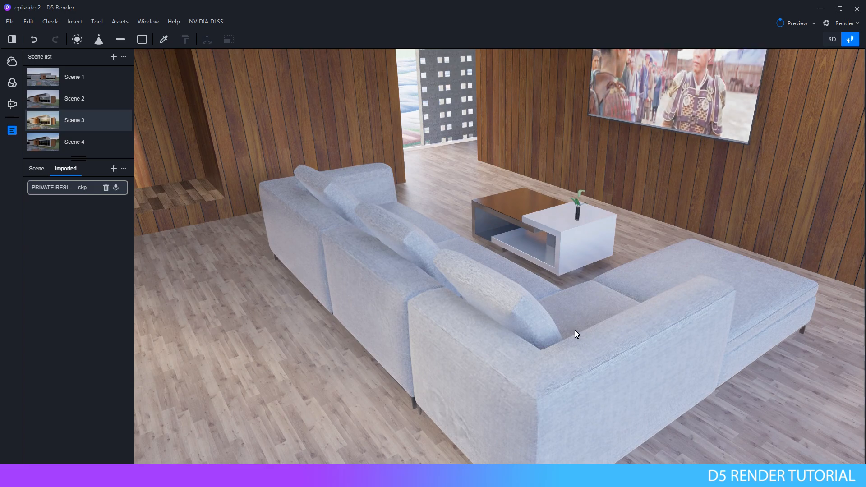
{"action": "left_click", "coordinate": [120, 25]}
{"action": "left_click_drag", "start_coordinate": [275, 73], "coordinate": [432, 71]}
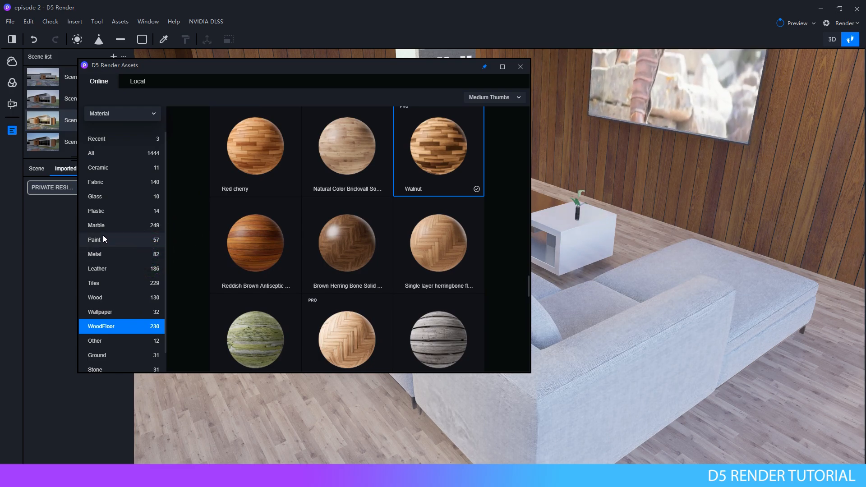
{"action": "left_click", "coordinate": [115, 183]}
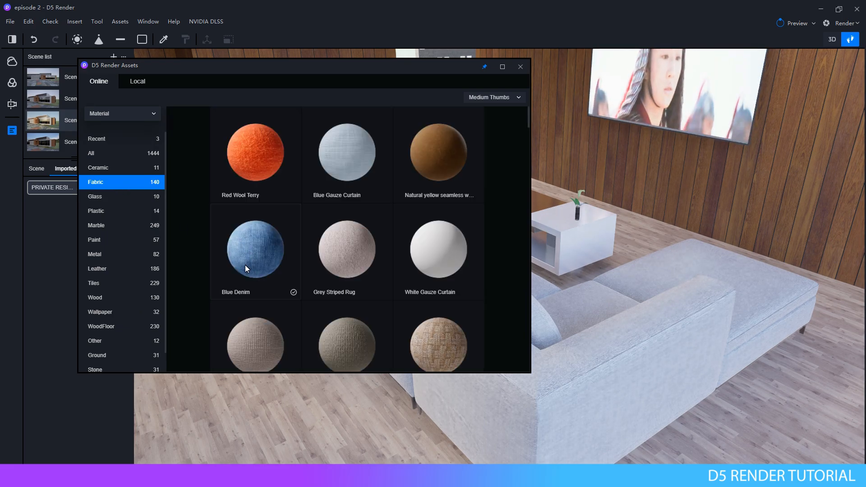
{"action": "left_click_drag", "start_coordinate": [248, 264], "coordinate": [638, 371]}
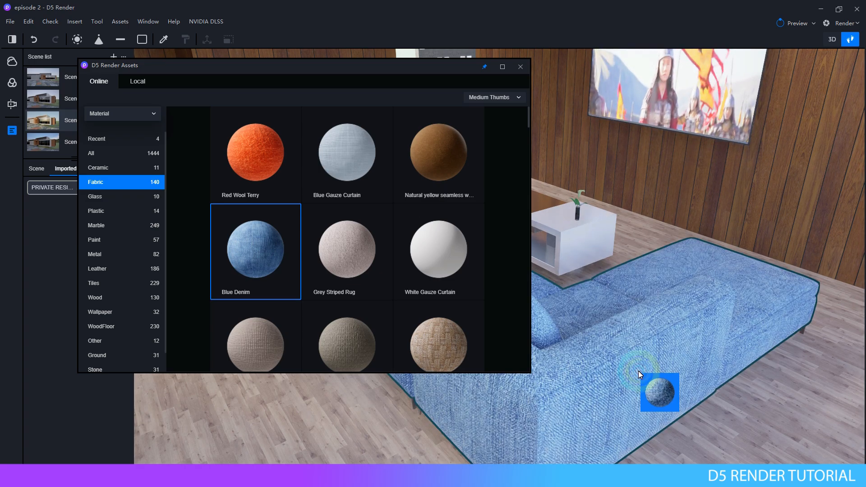
{"action": "scroll", "coordinate": [640, 342], "scroll_direction": "down", "scroll_amount": 3}
{"action": "right_click", "coordinate": [625, 336]}
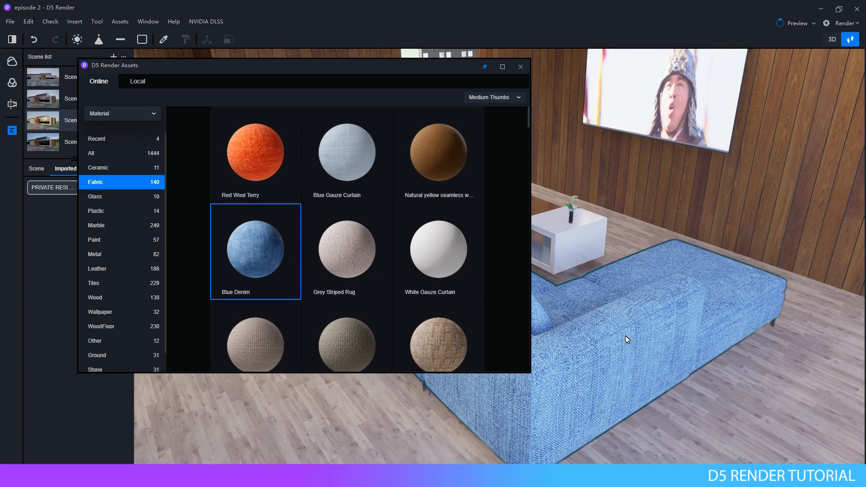
{"action": "left_click", "coordinate": [514, 66]}
Step: Set the sofa's Blue Denim color to Value 25, Hue 205 and Saturation 47, then deselect it
{"action": "right_click_drag", "start_coordinate": [507, 356], "coordinate": [533, 397]}
{"action": "scroll", "coordinate": [462, 366], "scroll_direction": "up", "scroll_amount": 2}
{"action": "scroll", "coordinate": [533, 396], "scroll_direction": "up", "scroll_amount": 2}
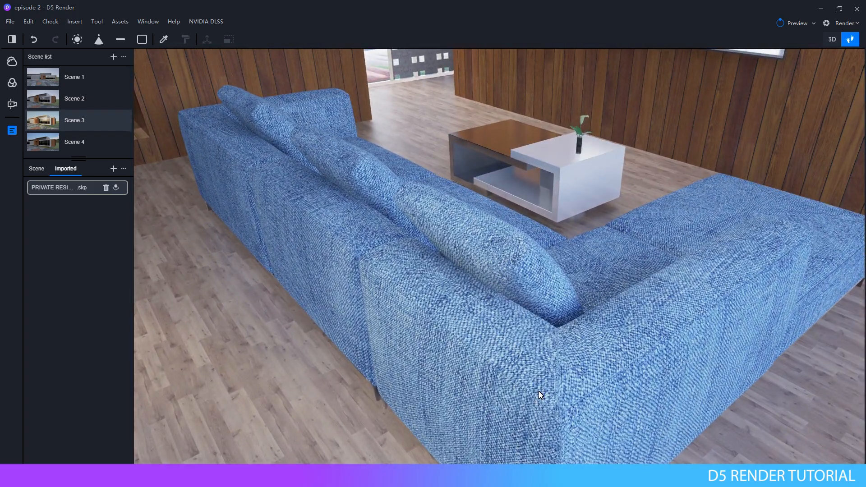
{"action": "left_click", "coordinate": [539, 394]}
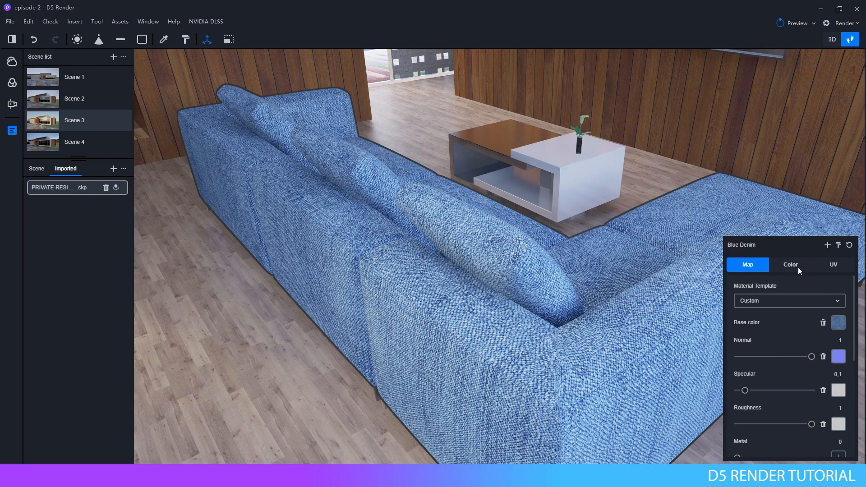
{"action": "left_click", "coordinate": [791, 265]}
{"action": "left_click_drag", "start_coordinate": [789, 362], "coordinate": [753, 362]}
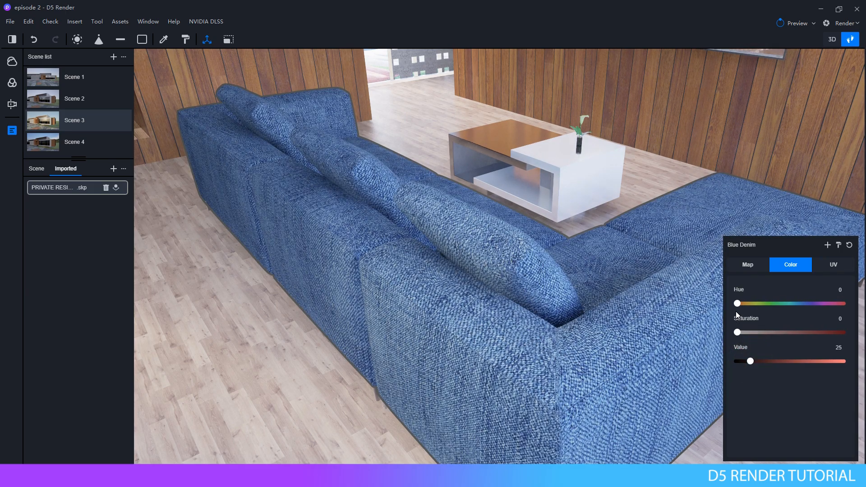
{"action": "left_click_drag", "start_coordinate": [738, 304], "coordinate": [792, 303]}
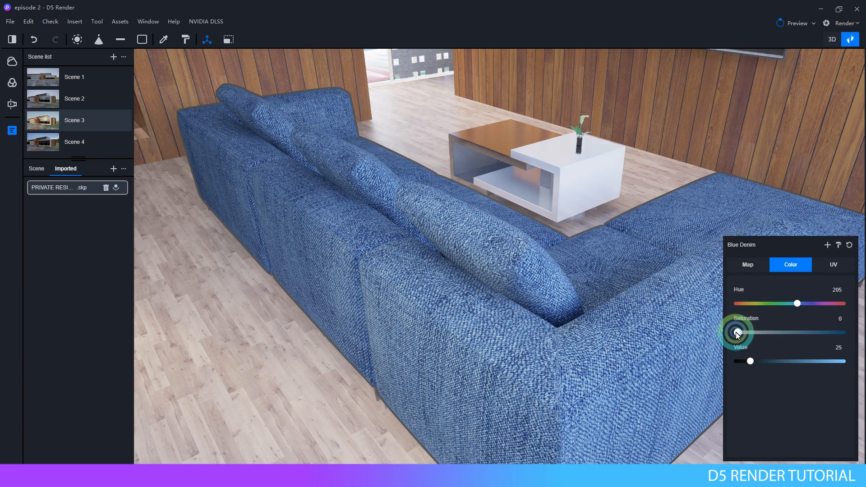
{"action": "left_click_drag", "start_coordinate": [765, 335], "coordinate": [778, 336]}
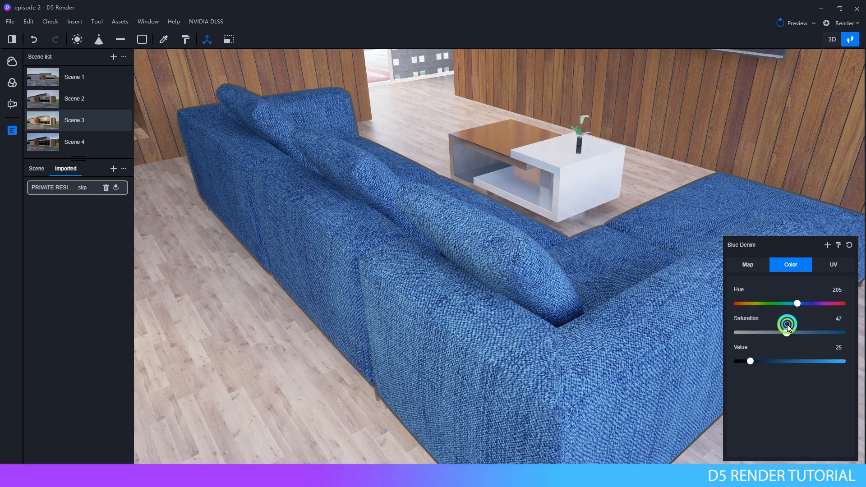
{"action": "right_click_drag", "start_coordinate": [555, 301], "coordinate": [636, 210]}
{"action": "scroll", "coordinate": [636, 210], "scroll_direction": "down", "scroll_amount": 3}
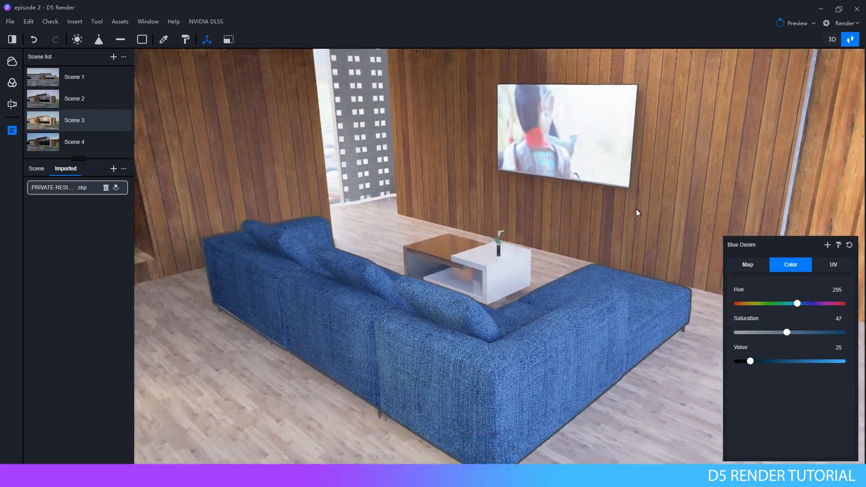
{"action": "scroll", "coordinate": [637, 210], "scroll_direction": "down", "scroll_amount": 3}
{"action": "key", "text": "Escape"}
Step: Find the entrance door's handle and remove the base color map from its [Metal Corrugated Shiny]1 material
{"action": "right_click_drag", "start_coordinate": [351, 278], "coordinate": [190, 262]}
{"action": "right_click_drag", "start_coordinate": [494, 275], "coordinate": [215, 275]}
{"action": "right_click_drag", "start_coordinate": [522, 280], "coordinate": [640, 269]}
{"action": "scroll", "coordinate": [559, 260], "scroll_direction": "up", "scroll_amount": 3}
{"action": "key", "text": "w"}
{"action": "right_click_drag", "start_coordinate": [532, 216], "coordinate": [584, 239]}
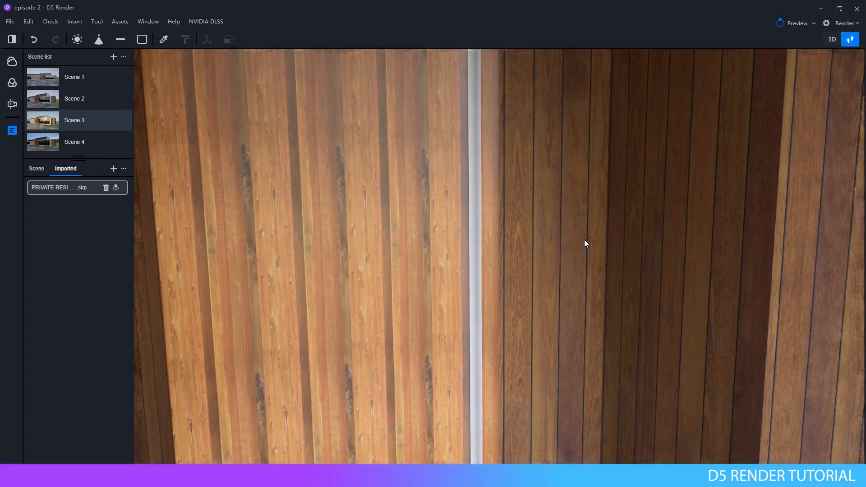
{"action": "scroll", "coordinate": [584, 240], "scroll_direction": "down", "scroll_amount": 3}
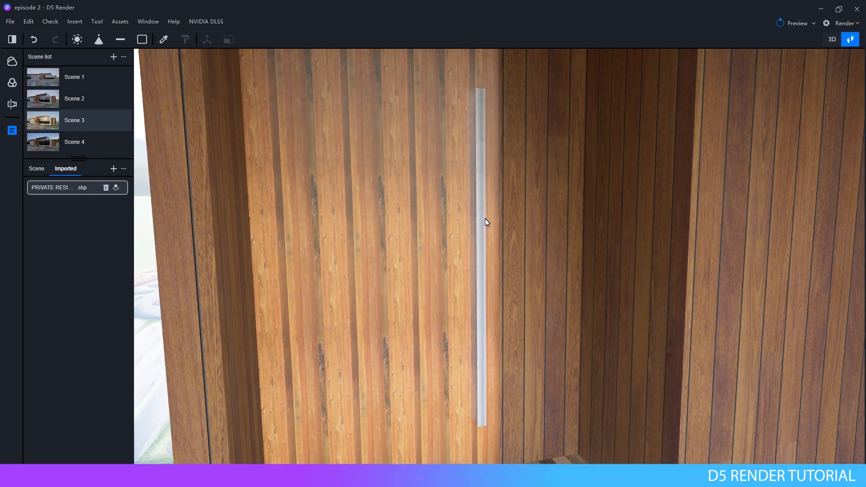
{"action": "left_click", "coordinate": [485, 221]}
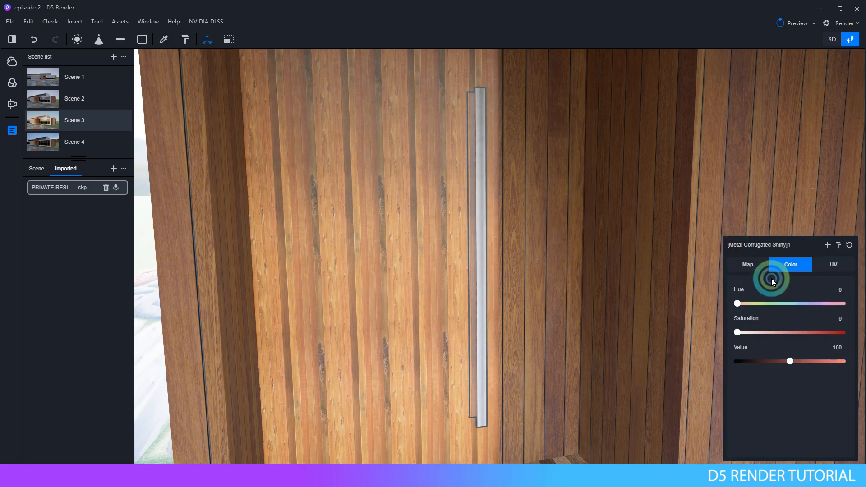
{"action": "left_click", "coordinate": [751, 269]}
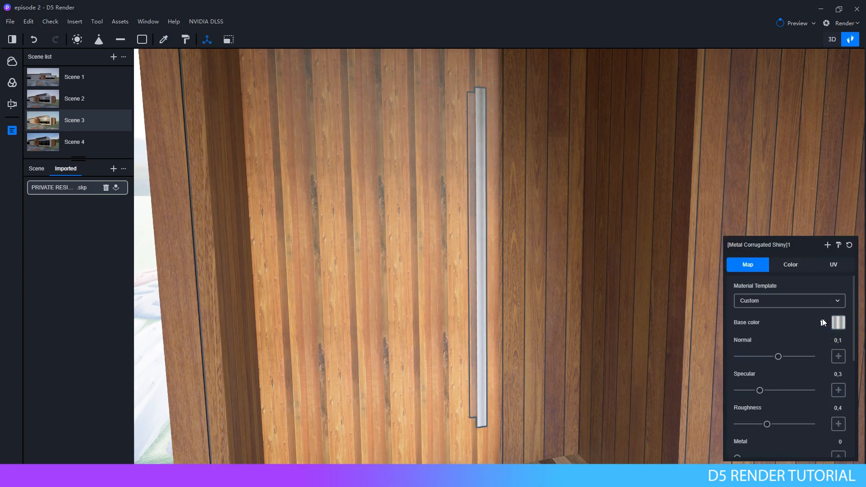
{"action": "left_click", "coordinate": [824, 324]}
Step: Set the door handle material to Metal 0.95, Roughness 0.17 and Specular 0.1, and deselect it
{"action": "scroll", "coordinate": [750, 420], "scroll_direction": "down", "scroll_amount": 3}
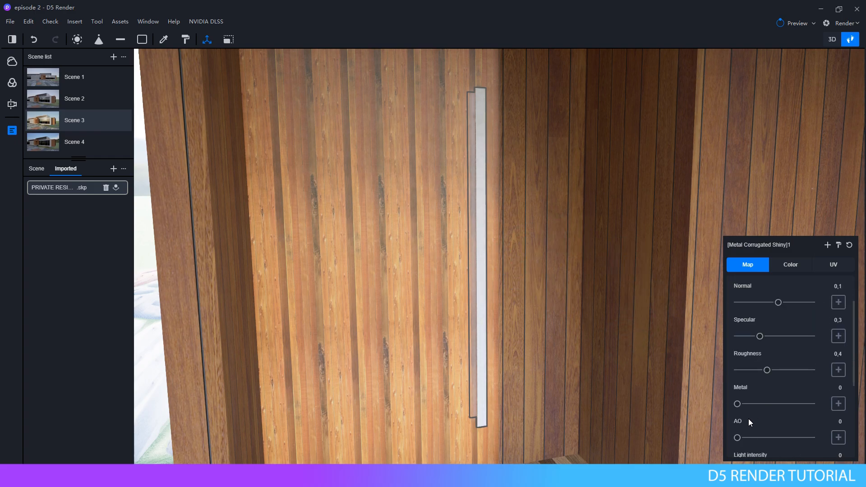
{"action": "left_click_drag", "start_coordinate": [738, 404], "coordinate": [813, 402]}
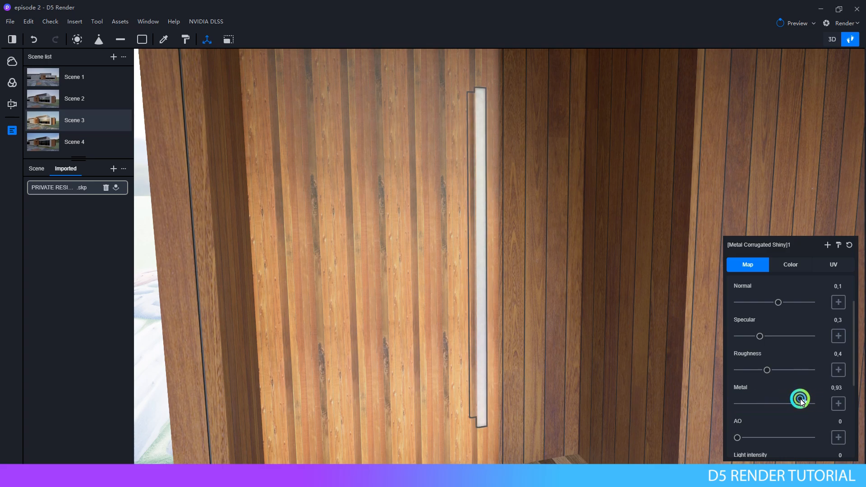
{"action": "left_click_drag", "start_coordinate": [768, 370], "coordinate": [741, 373]}
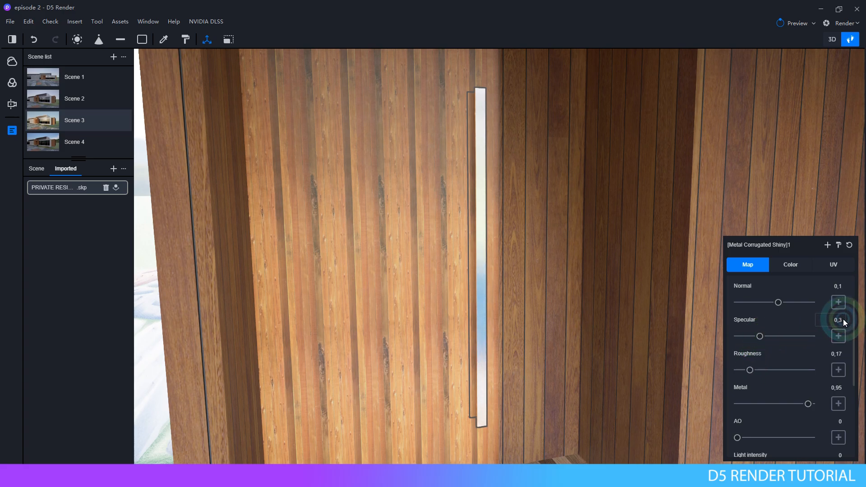
{"action": "type", "text": "0.1"}
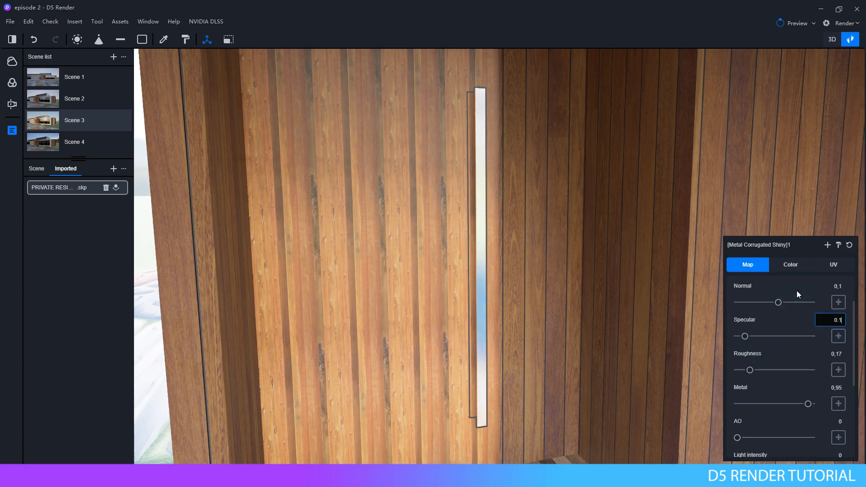
{"action": "right_click_drag", "start_coordinate": [620, 300], "coordinate": [619, 261]}
{"action": "scroll", "coordinate": [618, 261], "scroll_direction": "down", "scroll_amount": 5}
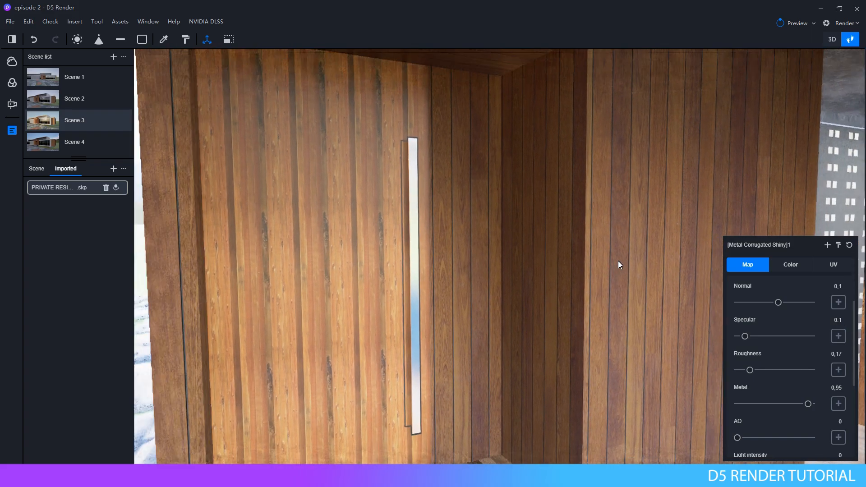
{"action": "key", "text": "Escape"}
Step: Review the wooden entrance and front facade from outside, and recall the Scene 4 view
{"action": "right_click_drag", "start_coordinate": [524, 309], "coordinate": [854, 275]}
{"action": "scroll", "coordinate": [572, 338], "scroll_direction": "down", "scroll_amount": 5}
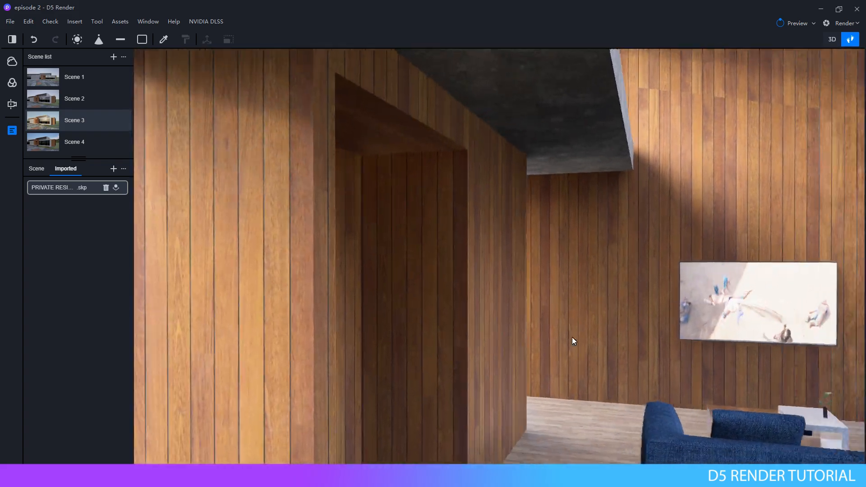
{"action": "right_click_drag", "start_coordinate": [573, 338], "coordinate": [673, 335]}
{"action": "scroll", "coordinate": [672, 335], "scroll_direction": "down", "scroll_amount": 5}
{"action": "middle_click_drag", "start_coordinate": [673, 336], "coordinate": [372, 308]}
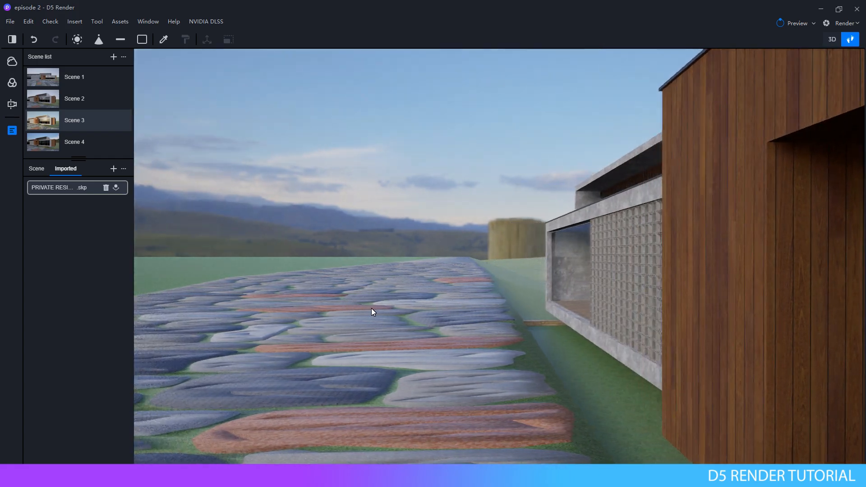
{"action": "right_click_drag", "start_coordinate": [372, 308], "coordinate": [602, 314]}
{"action": "middle_click_drag", "start_coordinate": [602, 314], "coordinate": [469, 312]}
{"action": "right_click_drag", "start_coordinate": [469, 313], "coordinate": [551, 304]}
{"action": "scroll", "coordinate": [708, 301], "scroll_direction": "down", "scroll_amount": 3}
{"action": "key", "text": "s"}
{"action": "key", "text": "d"}
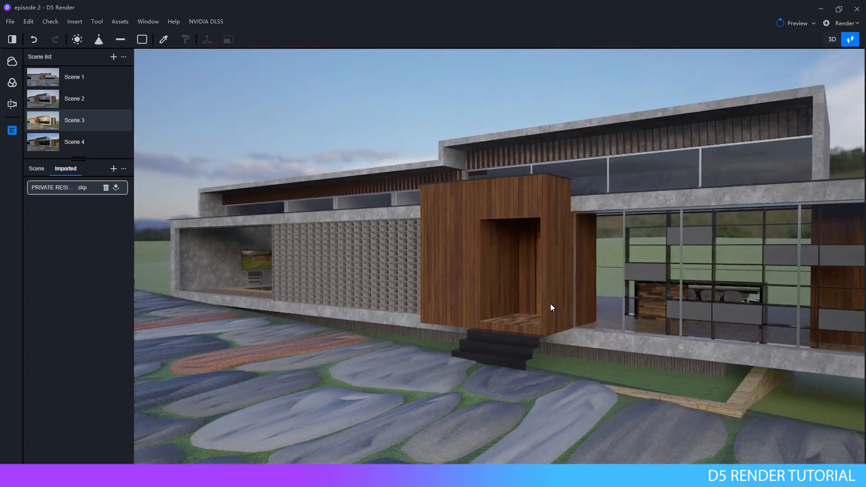
{"action": "left_click", "coordinate": [46, 144]}
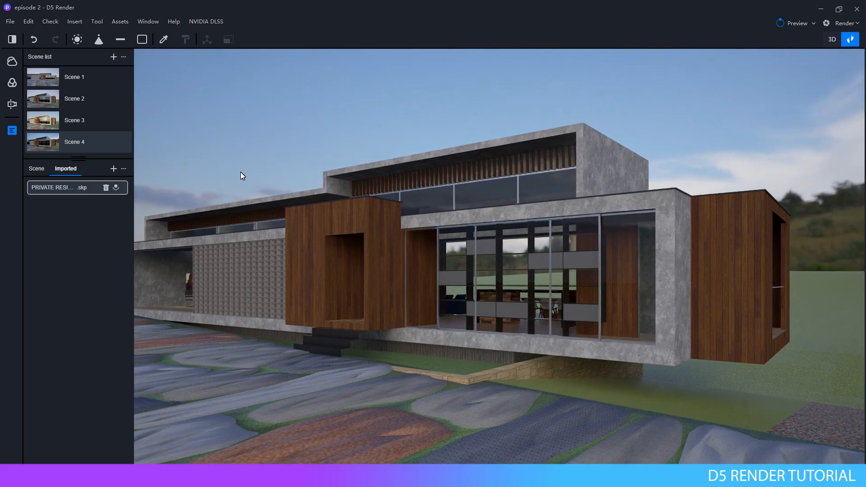
Step: Go to the seating area with the tan sofa and browse the WoodFloor materials in the online asset library
{"action": "key", "text": "a"}
{"action": "right_click_drag", "start_coordinate": [245, 179], "coordinate": [601, 339]}
{"action": "key", "text": "w"}
{"action": "left_click", "coordinate": [119, 22]}
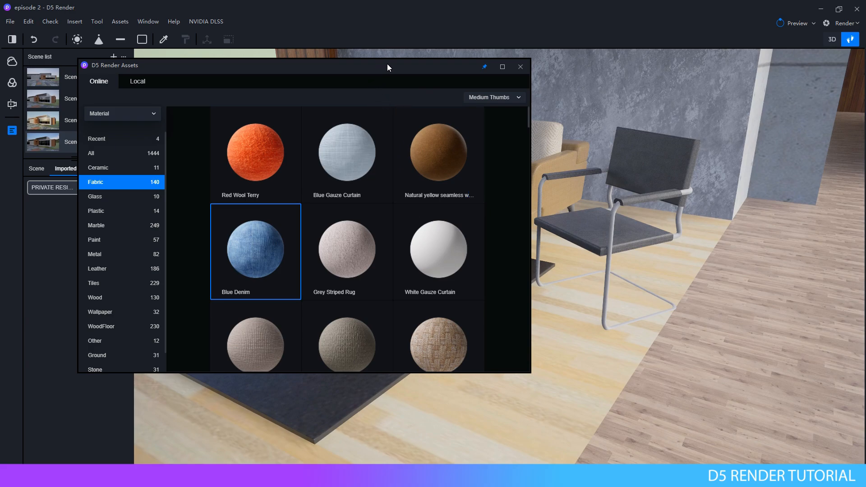
{"action": "left_click_drag", "start_coordinate": [388, 67], "coordinate": [422, 100]}
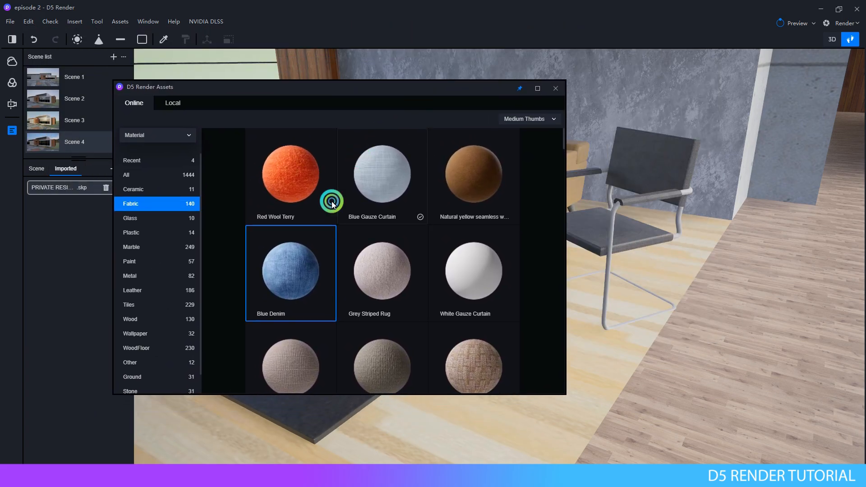
{"action": "left_click", "coordinate": [159, 350]}
{"action": "left_click", "coordinate": [503, 167]}
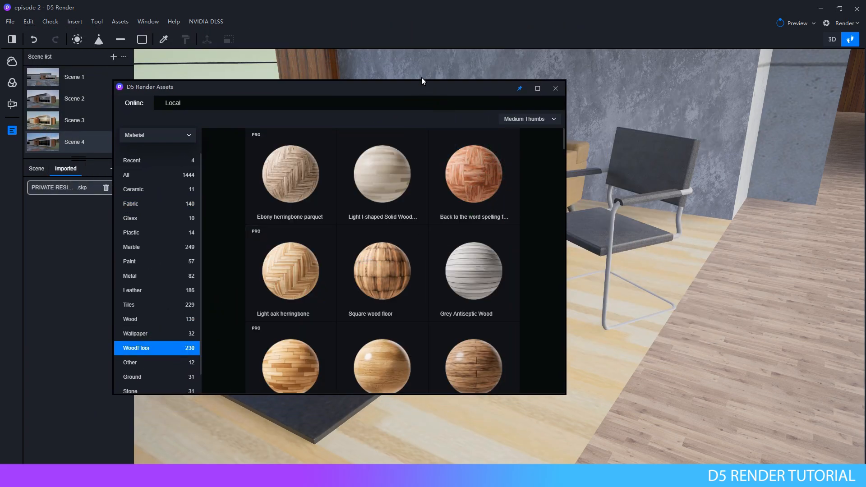
Step: Apply the Logs were mislaid wood floor material to the seating area's floor and close the asset library
{"action": "left_click_drag", "start_coordinate": [423, 89], "coordinate": [359, 41]}
{"action": "left_click", "coordinate": [392, 323]}
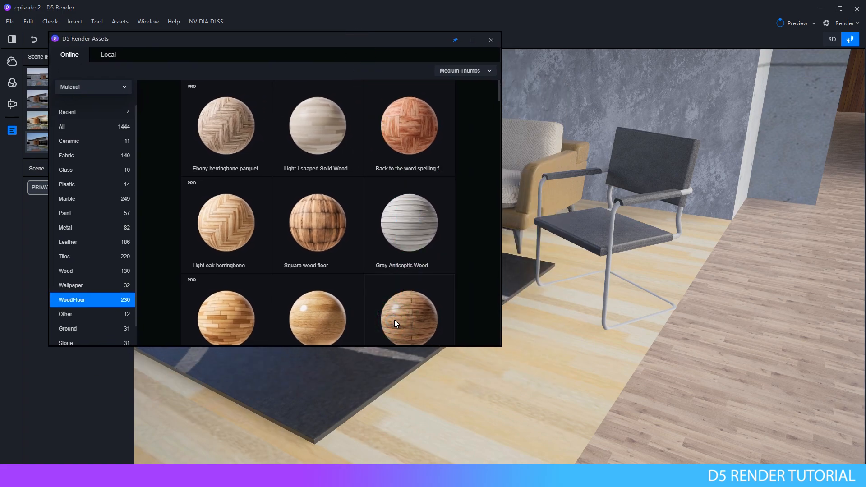
{"action": "scroll", "coordinate": [394, 323], "scroll_direction": "down", "scroll_amount": 1}
{"action": "left_click", "coordinate": [334, 269]}
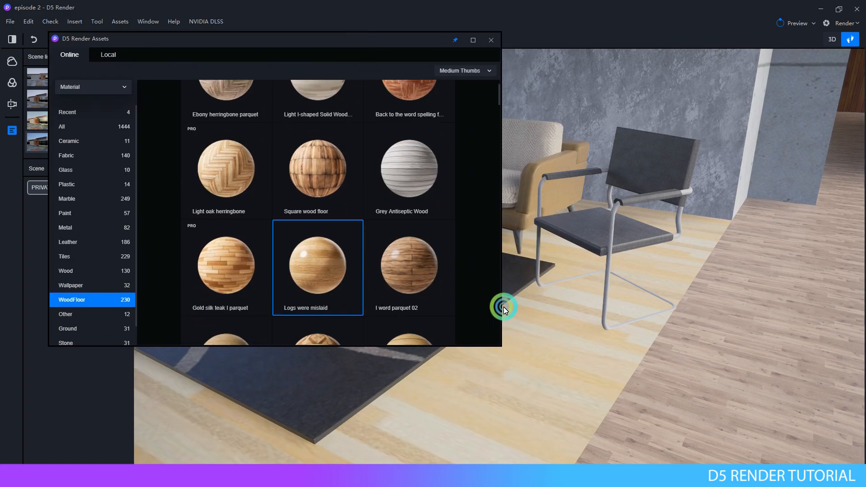
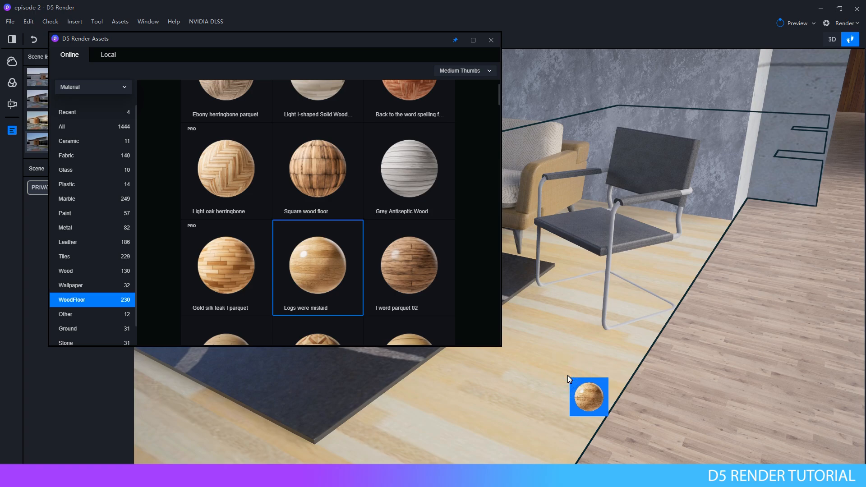
{"action": "left_click_drag", "start_coordinate": [568, 375], "coordinate": [600, 356]}
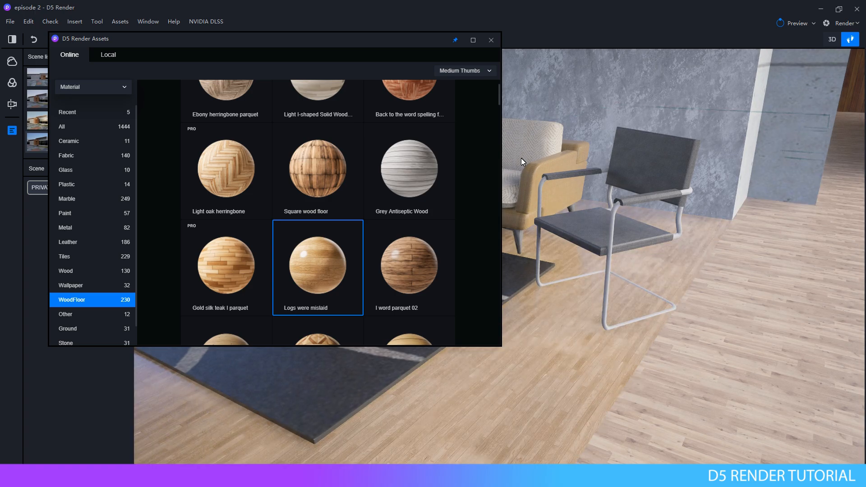
{"action": "left_click", "coordinate": [490, 40]}
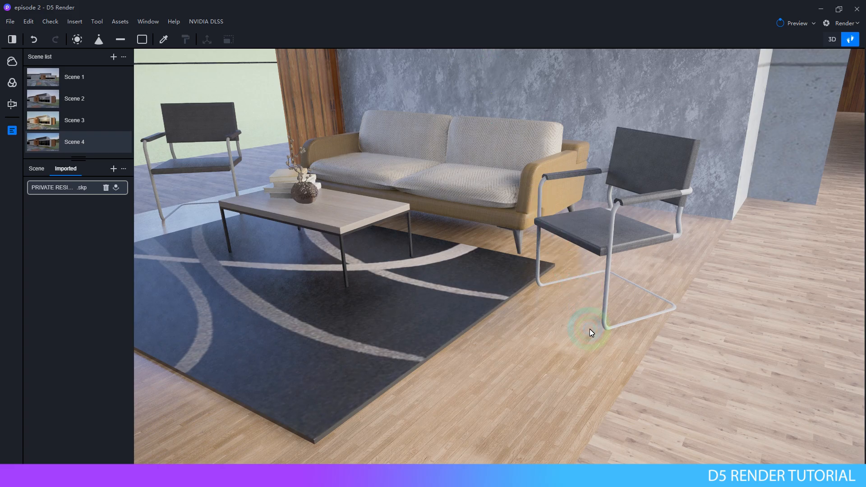
Step: Turn on Triplanar mapping for the seating area's Logs were mislaid floor material, and deselect it
{"action": "left_click", "coordinate": [577, 345]}
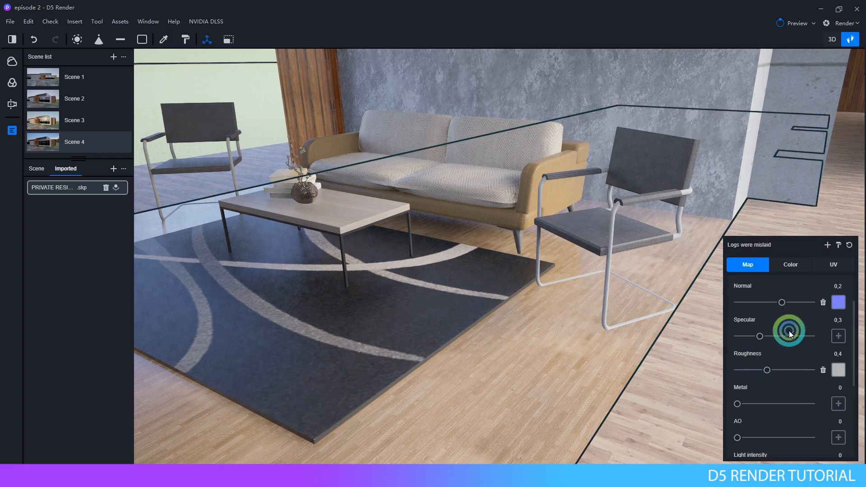
{"action": "left_click", "coordinate": [834, 266]}
{"action": "left_click", "coordinate": [834, 382]}
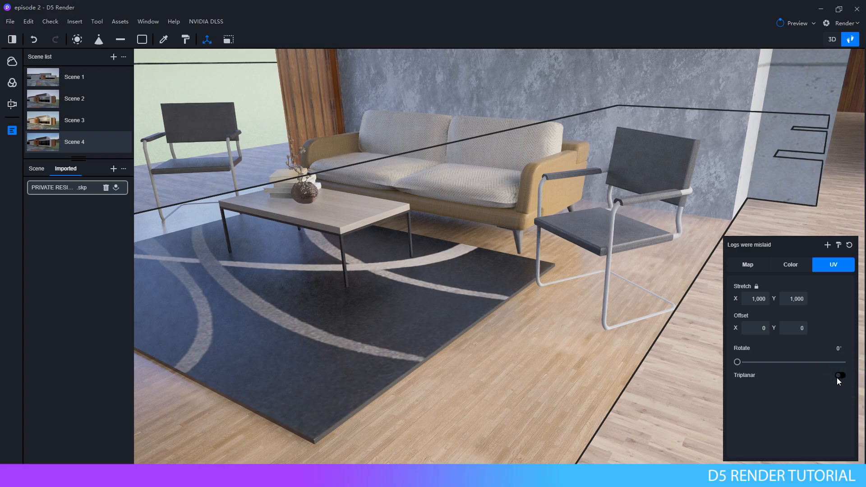
{"action": "left_click", "coordinate": [839, 375]}
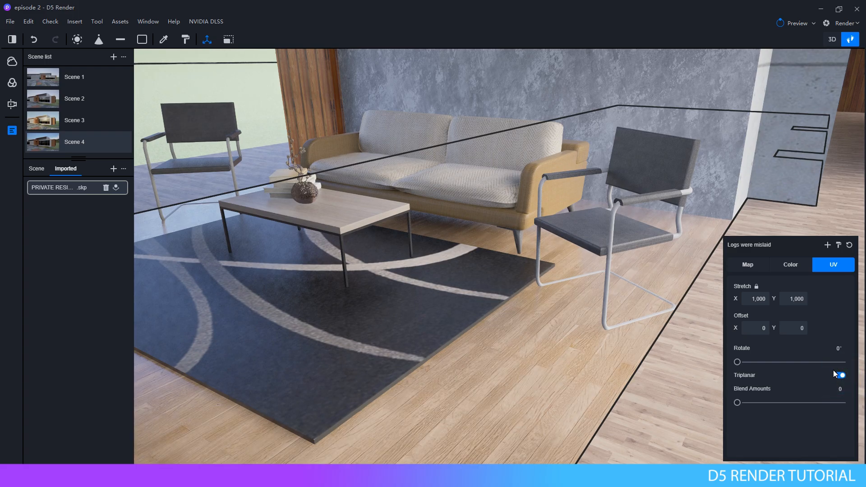
{"action": "key", "text": "Escape"}
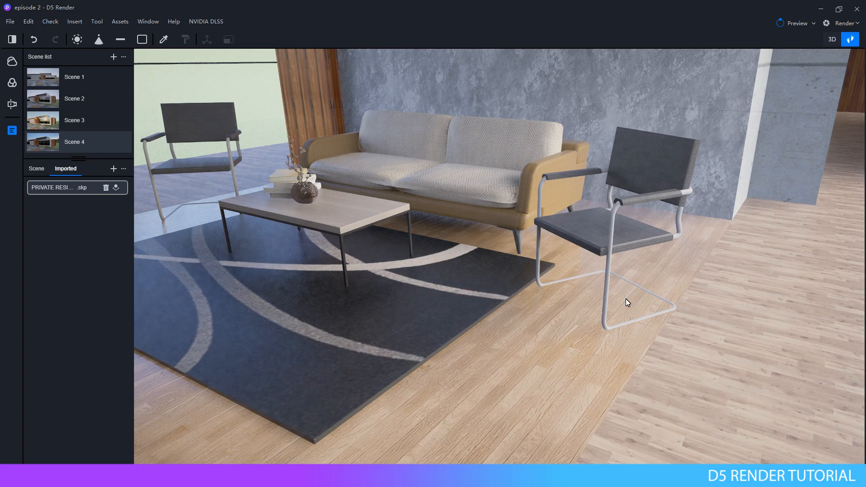
Step: Select the armchair's tubular alluminio frame material and set its Metal to 0.86
{"action": "left_click", "coordinate": [613, 245]}
{"action": "left_click", "coordinate": [747, 264]}
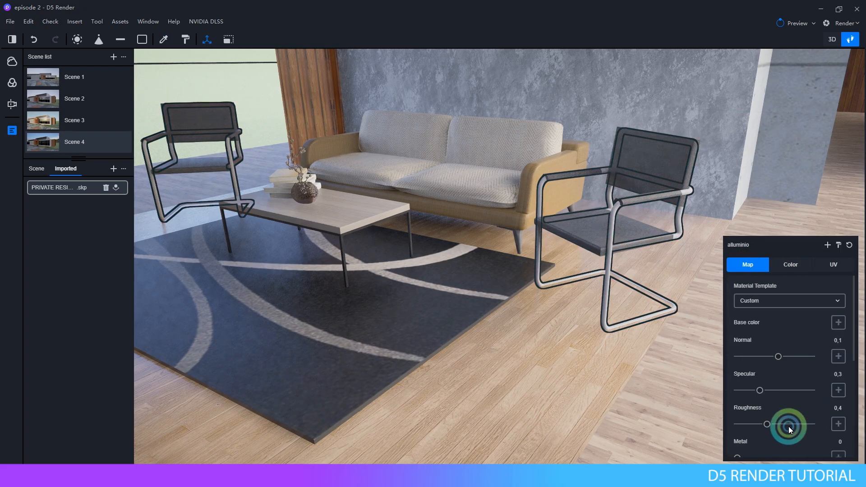
{"action": "scroll", "coordinate": [612, 247], "scroll_direction": "up", "scroll_amount": 5}
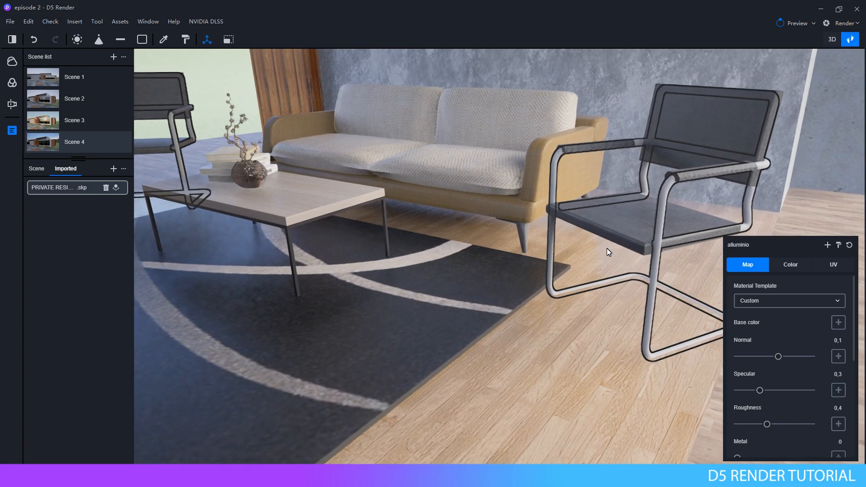
{"action": "right_click_drag", "start_coordinate": [608, 249], "coordinate": [671, 225]}
{"action": "scroll", "coordinate": [671, 225], "scroll_direction": "up", "scroll_amount": 4}
{"action": "scroll", "coordinate": [770, 373], "scroll_direction": "down", "scroll_amount": 3}
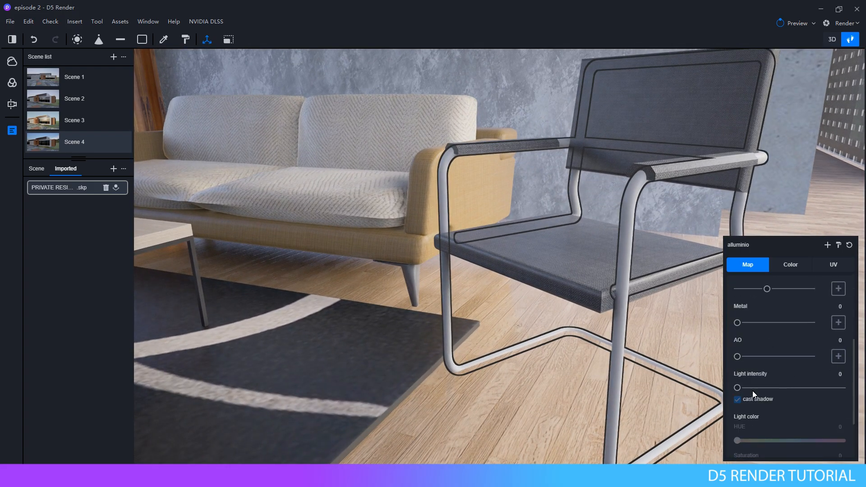
{"action": "left_click_drag", "start_coordinate": [741, 322], "coordinate": [800, 322]}
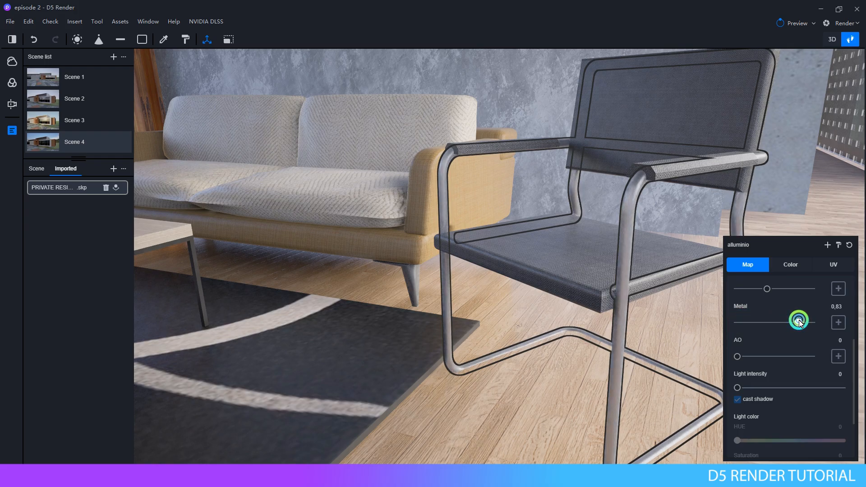
Step: Set the armchair frame's Roughness to 0.06 and Specular to 0.1, and deselect it
{"action": "scroll", "coordinate": [782, 359], "scroll_direction": "up", "scroll_amount": 3}
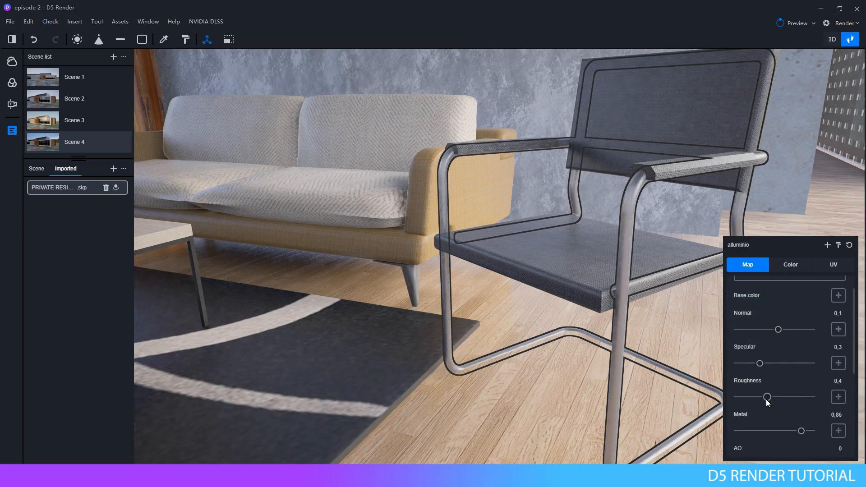
{"action": "left_click_drag", "start_coordinate": [767, 398], "coordinate": [746, 399]}
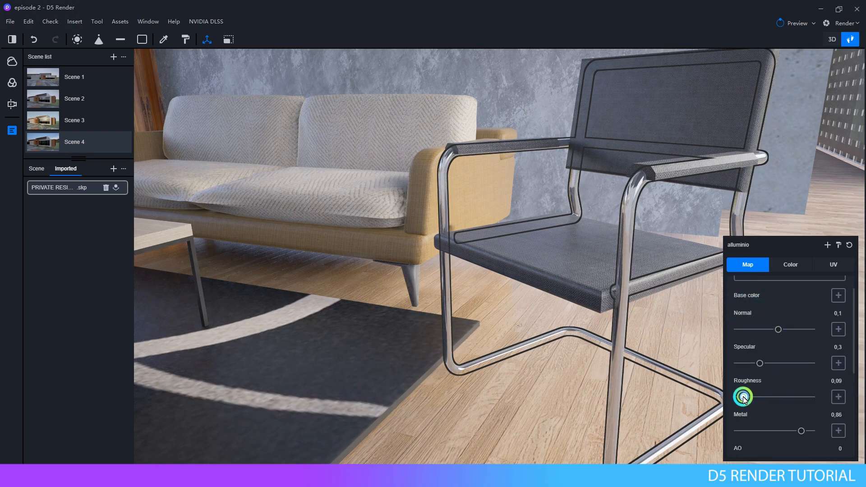
{"action": "left_click", "coordinate": [760, 363]}
{"action": "key", "text": "Return"}
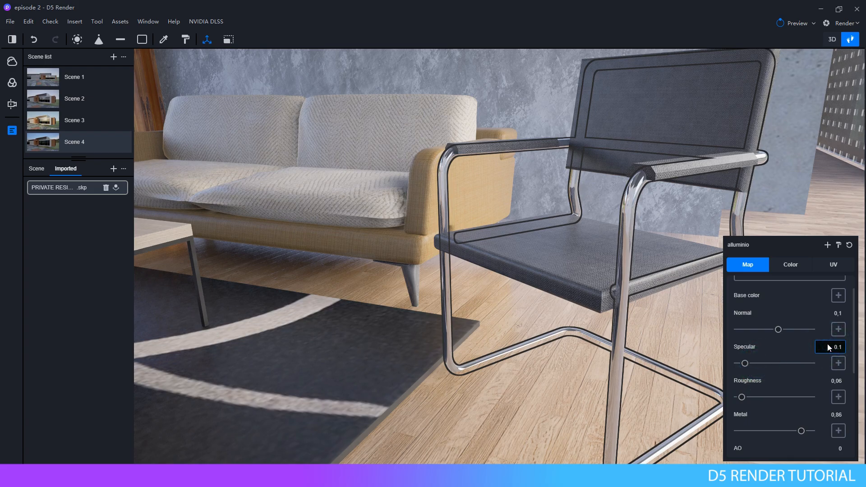
{"action": "key", "text": "Escape"}
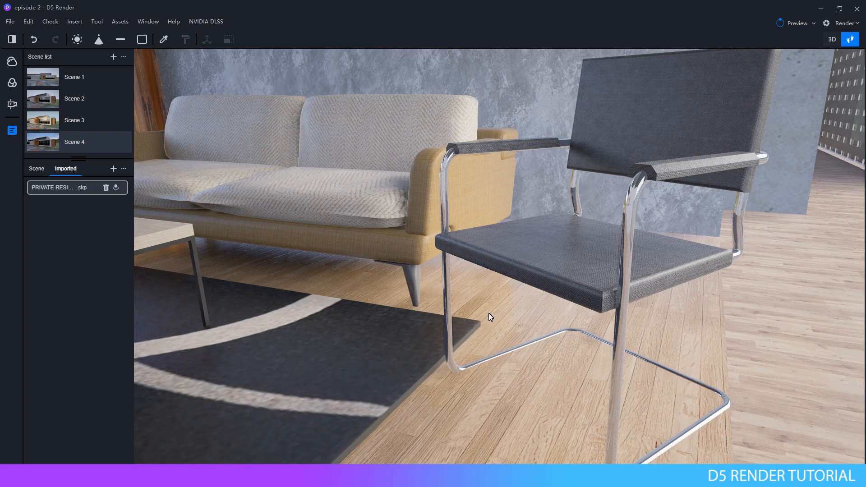
Step: Move outside and examine the ground around the entrance steps, including the lawn, stone paving and border
{"action": "mouse_move", "coordinate": [489, 314]}
{"action": "right_mouse_down"}
{"action": "mouse_move", "coordinate": [388, 381]}
{"action": "mouse_move", "coordinate": [332, 340]}
{"action": "mouse_move", "coordinate": [437, 330]}
{"action": "mouse_move", "coordinate": [363, 236]}
{"action": "mouse_move", "coordinate": [536, 230]}
{"action": "mouse_move", "coordinate": [652, 190]}
{"action": "mouse_move", "coordinate": [644, 174]}
{"action": "mouse_move", "coordinate": [630, 176]}
{"action": "mouse_move", "coordinate": [748, 204]}
{"action": "mouse_move", "coordinate": [240, 230]}
{"action": "mouse_move", "coordinate": [216, 244]}
{"action": "mouse_move", "coordinate": [224, 253]}
{"action": "mouse_move", "coordinate": [271, 257]}
{"action": "mouse_move", "coordinate": [547, 226]}
{"action": "mouse_move", "coordinate": [461, 207]}
{"action": "mouse_move", "coordinate": [330, 220]}
{"action": "mouse_move", "coordinate": [481, 209]}
{"action": "mouse_move", "coordinate": [296, 226]}
{"action": "mouse_move", "coordinate": [688, 205]}
{"action": "mouse_move", "coordinate": [487, 232]}
{"action": "mouse_move", "coordinate": [609, 320]}
{"action": "mouse_move", "coordinate": [628, 314]}
{"action": "mouse_move", "coordinate": [491, 302]}
{"action": "mouse_move", "coordinate": [496, 282]}
{"action": "mouse_move", "coordinate": [517, 278]}
{"action": "mouse_move", "coordinate": [461, 281]}
{"action": "mouse_move", "coordinate": [497, 271]}
{"action": "right_mouse_up"}
{"action": "key", "text": "s"}
{"action": "key", "text": "w"}
{"action": "key", "text": "s"}
{"action": "key", "text": "d"}
{"action": "key", "text": "s"}
{"action": "right_click_drag", "start_coordinate": [614, 277], "coordinate": [441, 333]}
{"action": "key", "text": "d"}
{"action": "key", "text": "s"}
{"action": "key", "text": "a"}
{"action": "key", "text": "w"}
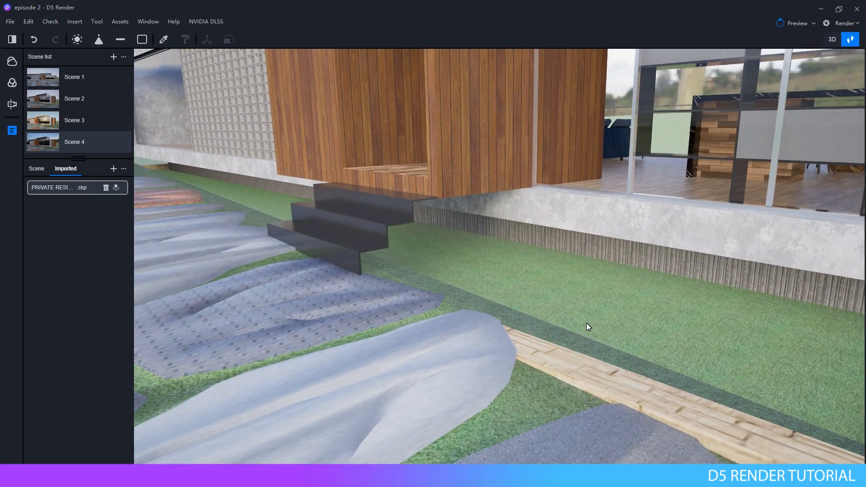
{"action": "key", "text": "w"}
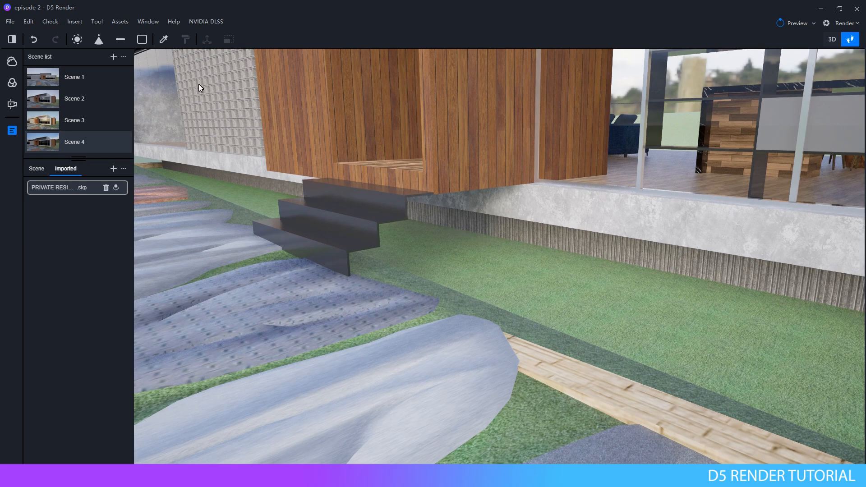
Step: Replace the base color map of the lawn's Vegetation Grass Artificial material with the AE28_007_grass04_Color image
{"action": "left_click", "coordinate": [561, 269]}
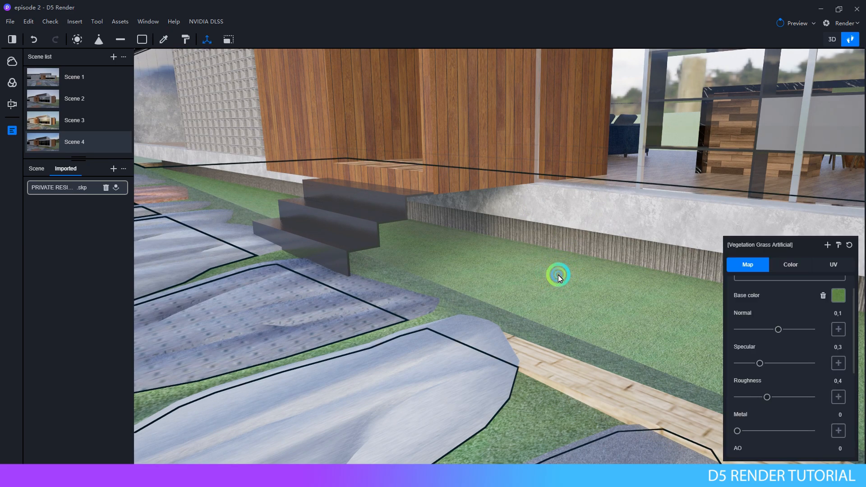
{"action": "left_click", "coordinate": [823, 296]}
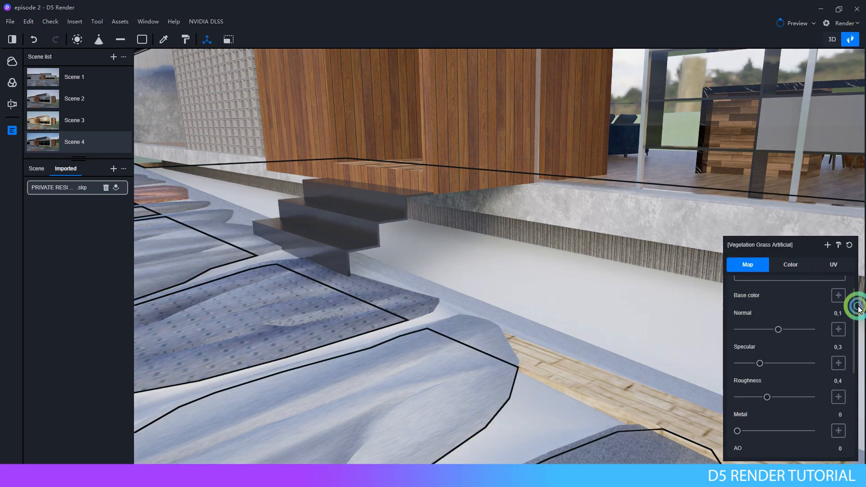
{"action": "left_click", "coordinate": [842, 298]}
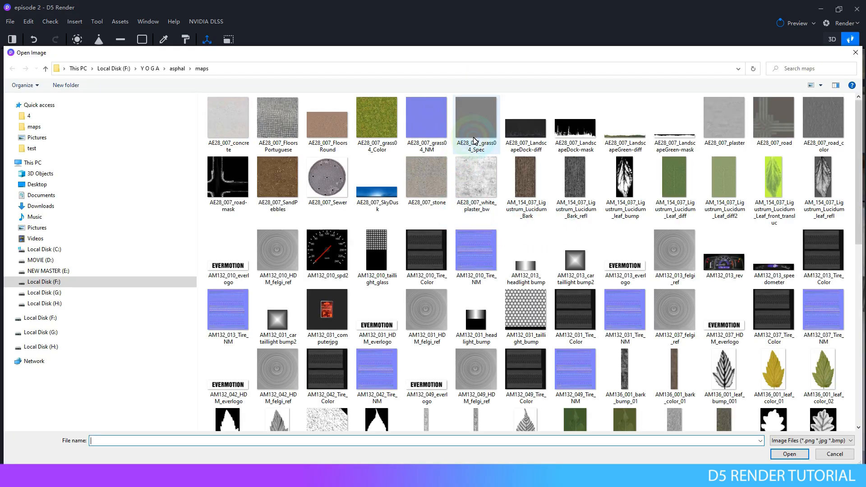
{"action": "double_click", "coordinate": [381, 129]}
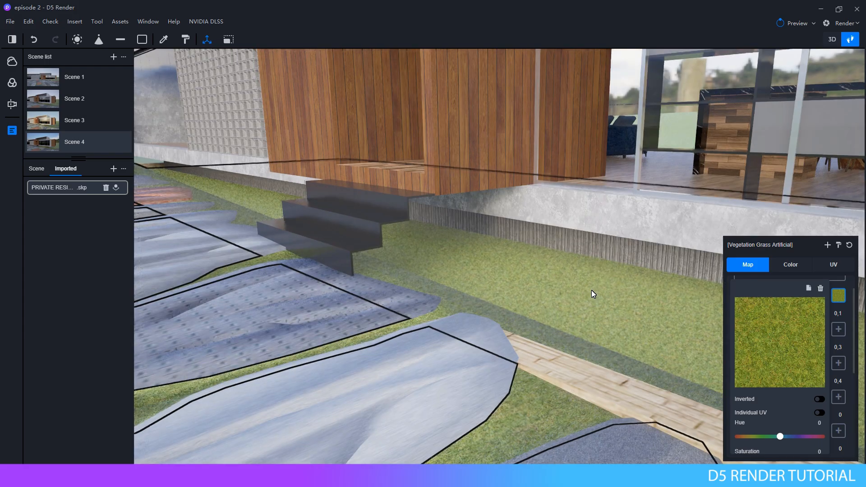
Step: Turn on Triplanar mapping for the Vegetation Grass Artificial lawn material and deselect it
{"action": "right_click_drag", "start_coordinate": [561, 293], "coordinate": [760, 381]}
{"action": "key", "text": "s"}
{"action": "key", "text": "w"}
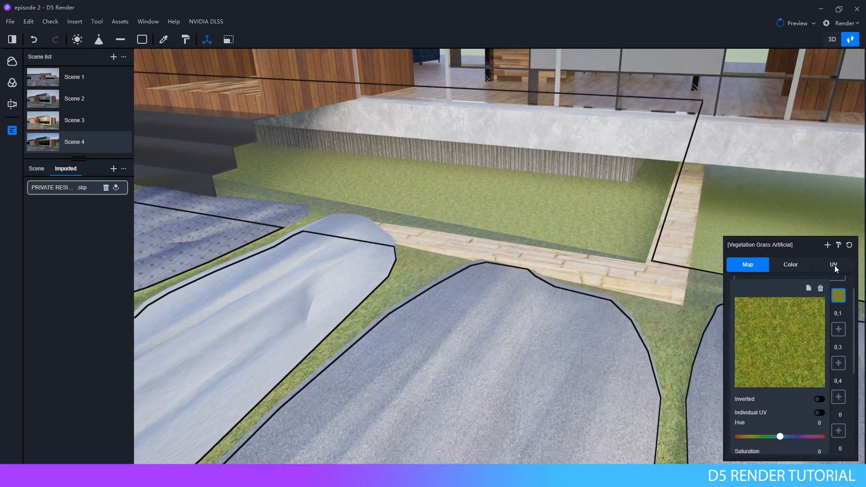
{"action": "left_click", "coordinate": [834, 265]}
{"action": "left_click", "coordinate": [838, 375]}
{"action": "right_click_drag", "start_coordinate": [570, 315], "coordinate": [291, 247]}
{"action": "key", "text": "s"}
{"action": "key", "text": "Escape"}
{"action": "right_click_drag", "start_coordinate": [499, 343], "coordinate": [841, 218]}
{"action": "right_click_drag", "start_coordinate": [699, 331], "coordinate": [657, 293]}
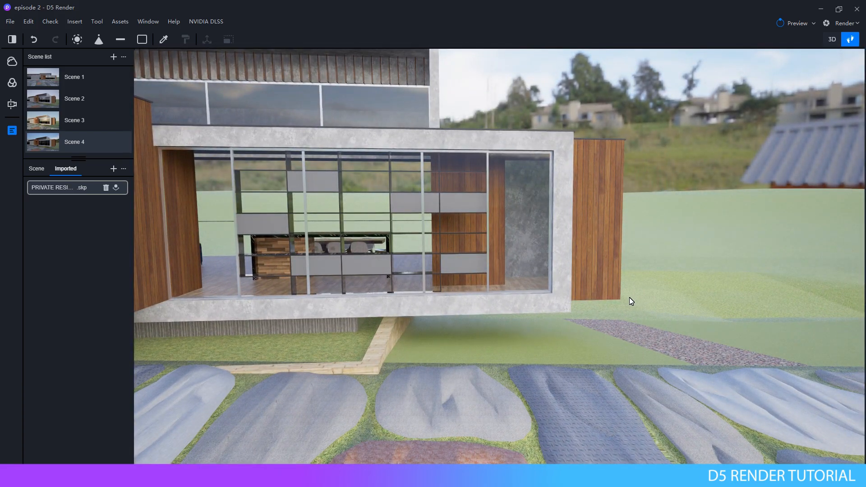
Step: Sample the Grass Light Green material on the adjoining lawn and check its UV settings
{"action": "key", "text": "i"}
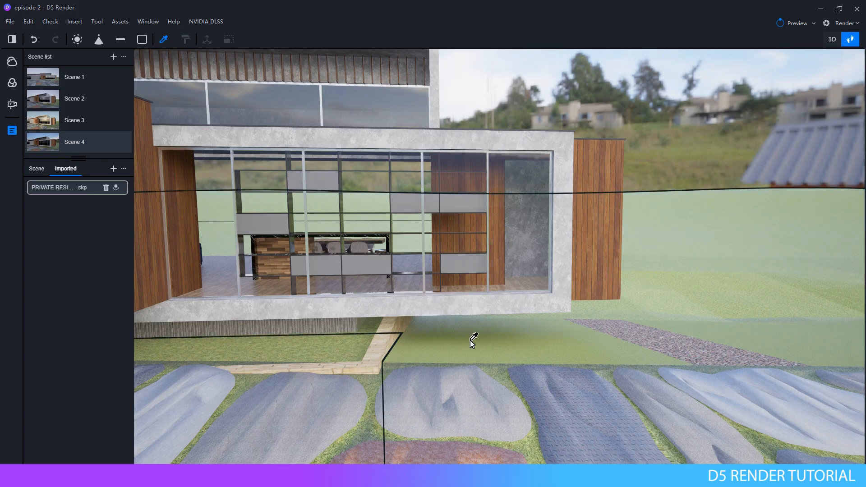
{"action": "left_click", "coordinate": [471, 343]}
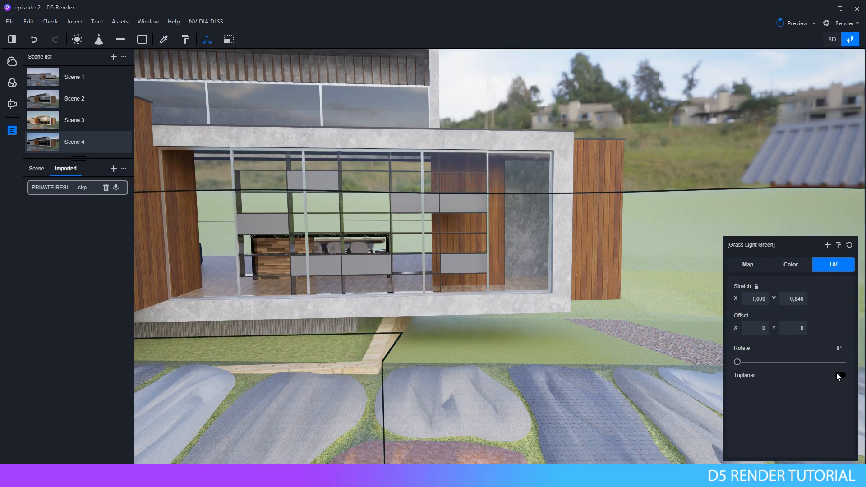
{"action": "right_click_drag", "start_coordinate": [521, 351], "coordinate": [486, 307]}
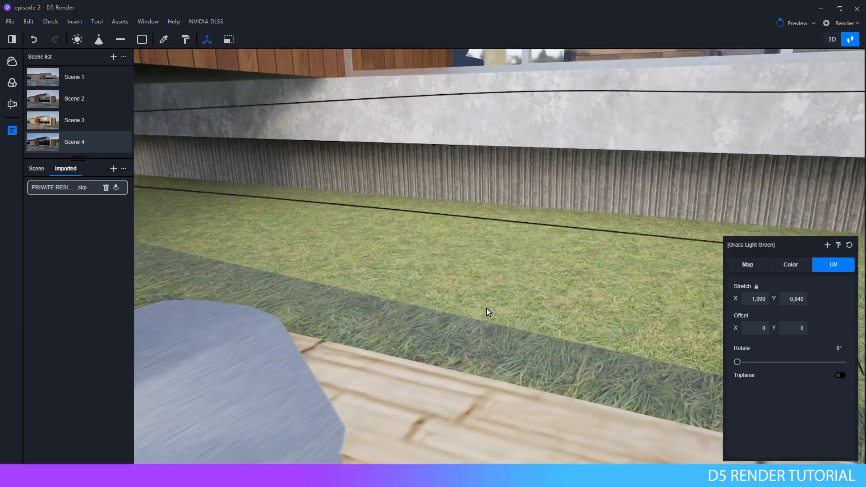
Step: Set the Vegetation Grass Artificial material's color to Hue 67, Saturation 50 and Value 56
{"action": "left_click", "coordinate": [572, 299]}
{"action": "left_click", "coordinate": [794, 266]}
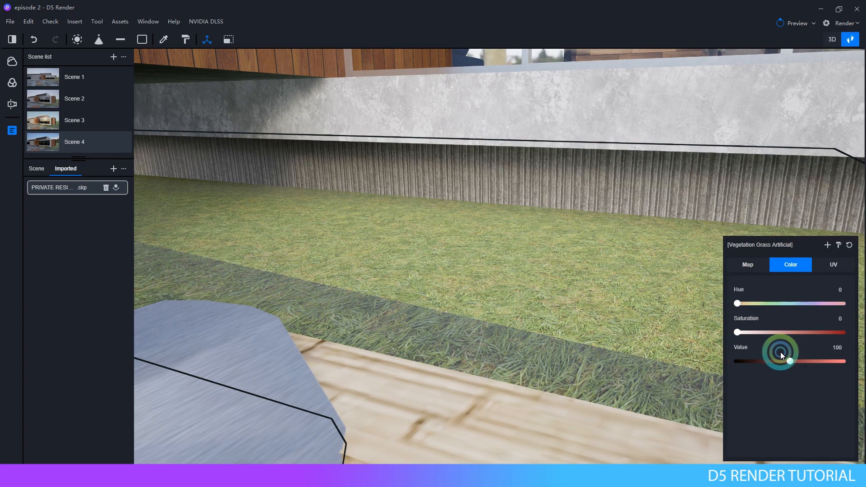
{"action": "left_click_drag", "start_coordinate": [788, 360], "coordinate": [762, 356]}
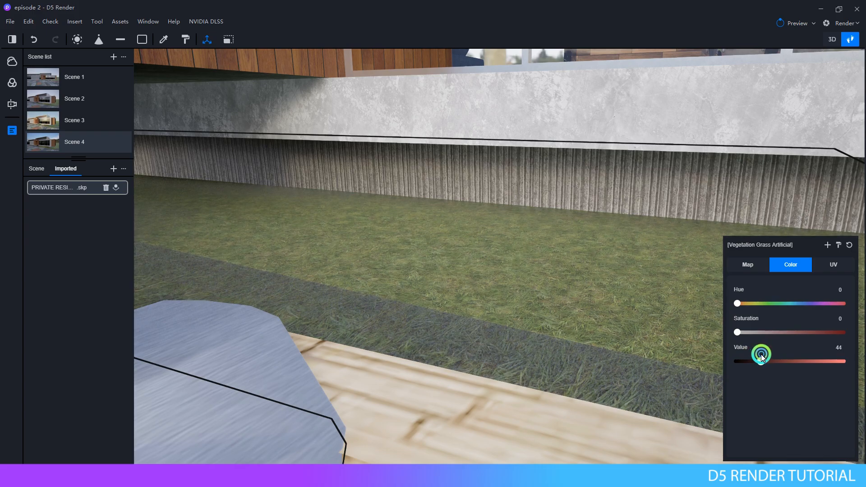
{"action": "left_click", "coordinate": [740, 334]}
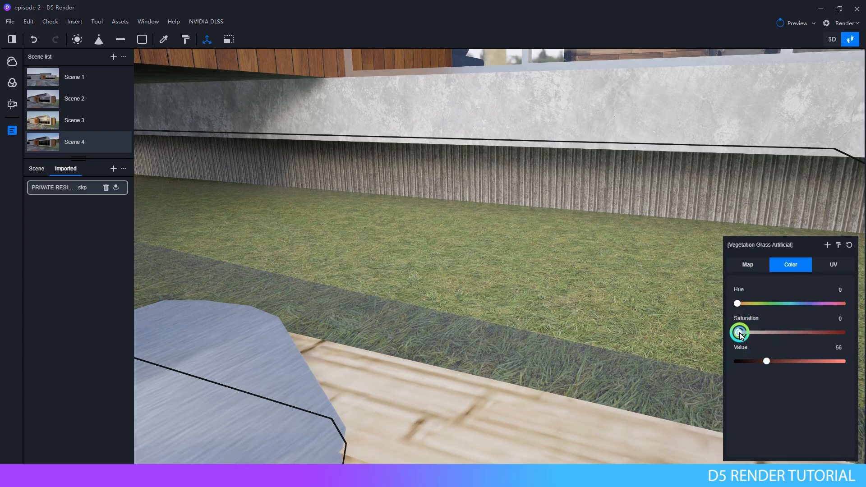
{"action": "left_click_drag", "start_coordinate": [738, 304], "coordinate": [790, 330]}
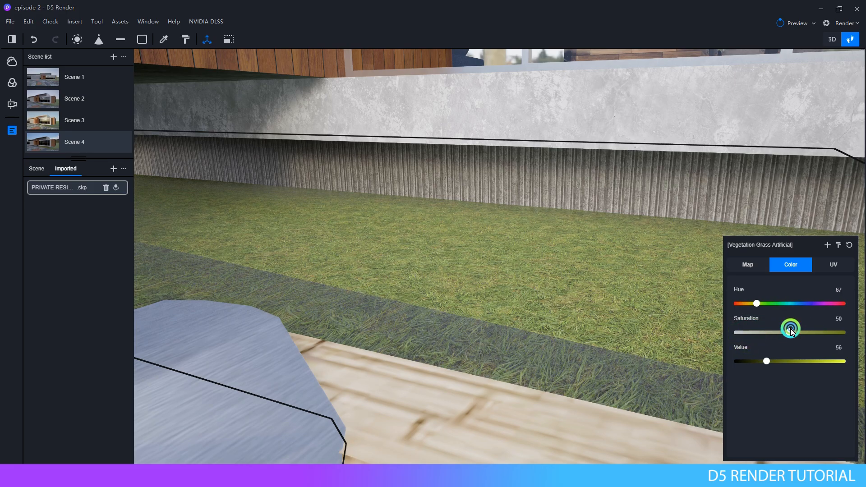
Step: Copy the Vegetation Grass Artificial material onto the light green lawn beyond the border, and deselect it
{"action": "right_click_drag", "start_coordinate": [515, 279], "coordinate": [567, 269]}
{"action": "scroll", "coordinate": [618, 278], "scroll_direction": "down", "scroll_amount": 5}
{"action": "scroll", "coordinate": [618, 278], "scroll_direction": "down", "scroll_amount": 3}
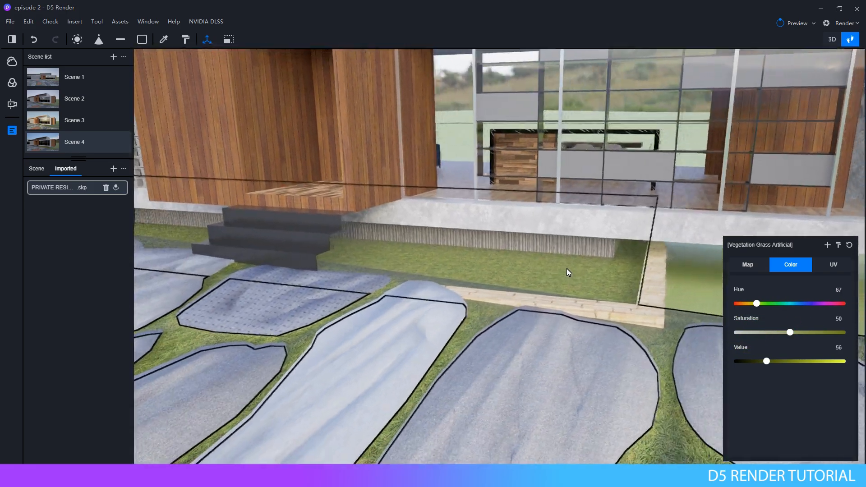
{"action": "scroll", "coordinate": [653, 254], "scroll_direction": "up", "scroll_amount": 3}
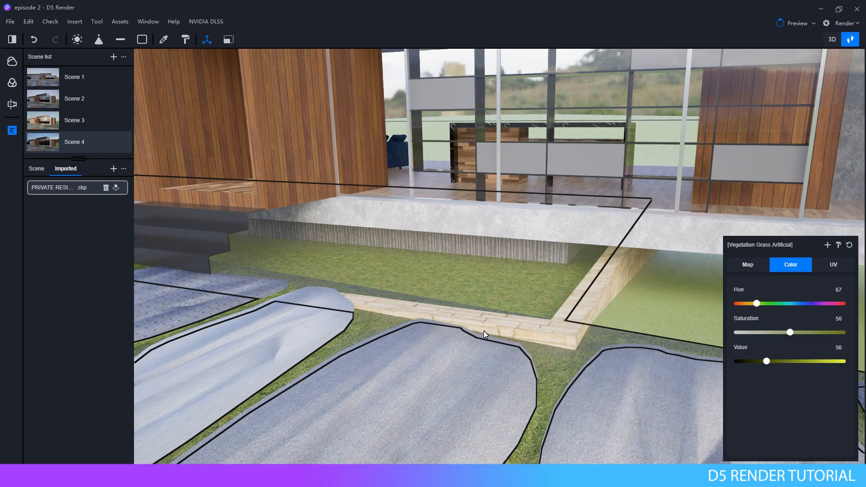
{"action": "right_click_drag", "start_coordinate": [484, 331], "coordinate": [595, 326]}
{"action": "right_click_drag", "start_coordinate": [565, 302], "coordinate": [520, 291]}
{"action": "scroll", "coordinate": [600, 266], "scroll_direction": "down", "scroll_amount": 2}
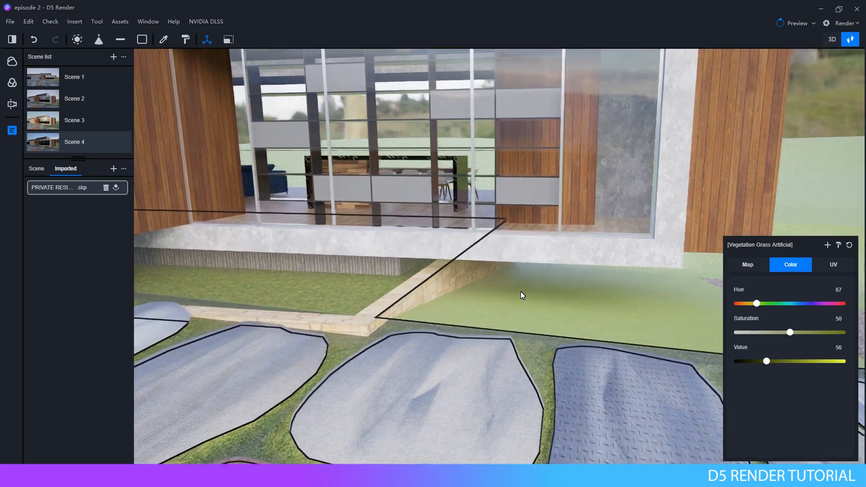
{"action": "left_click", "coordinate": [839, 246]}
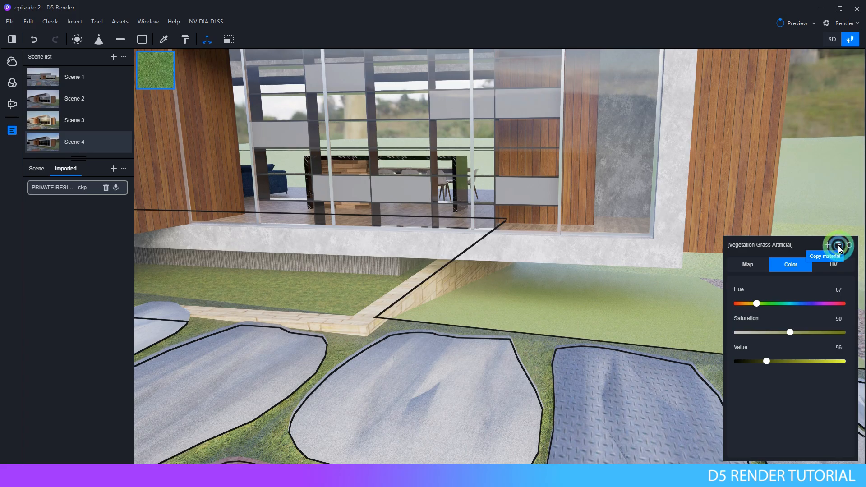
{"action": "left_click", "coordinate": [612, 301]}
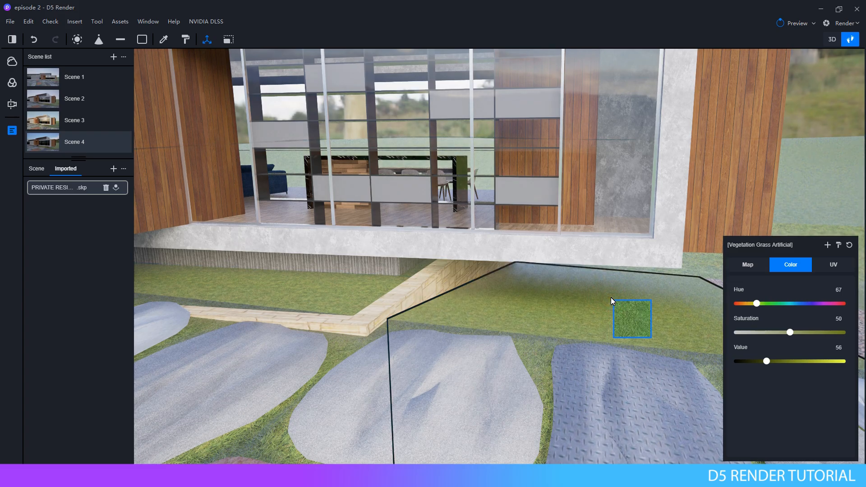
{"action": "key", "text": "Escape"}
Step: Copy the Vegetation Grass Artificial material onto the pebble strip beside the wood-clad end of the house
{"action": "key", "text": "d"}
{"action": "right_click_drag", "start_coordinate": [611, 296], "coordinate": [471, 331]}
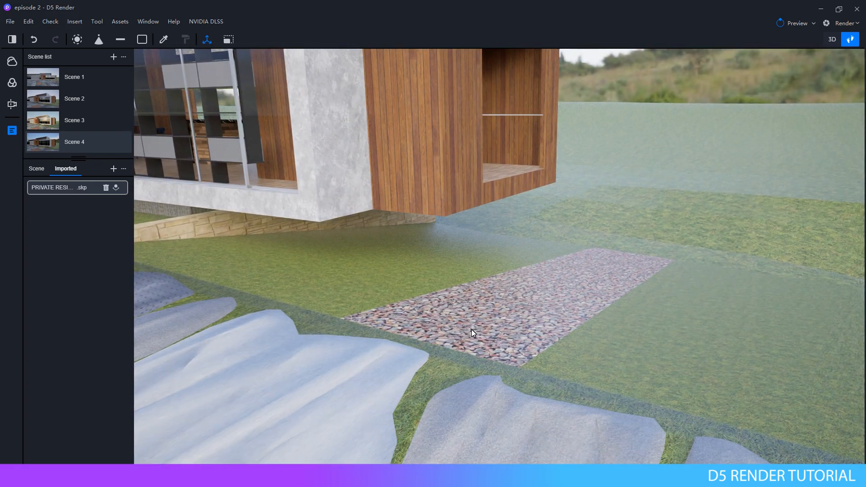
{"action": "left_click", "coordinate": [735, 313]}
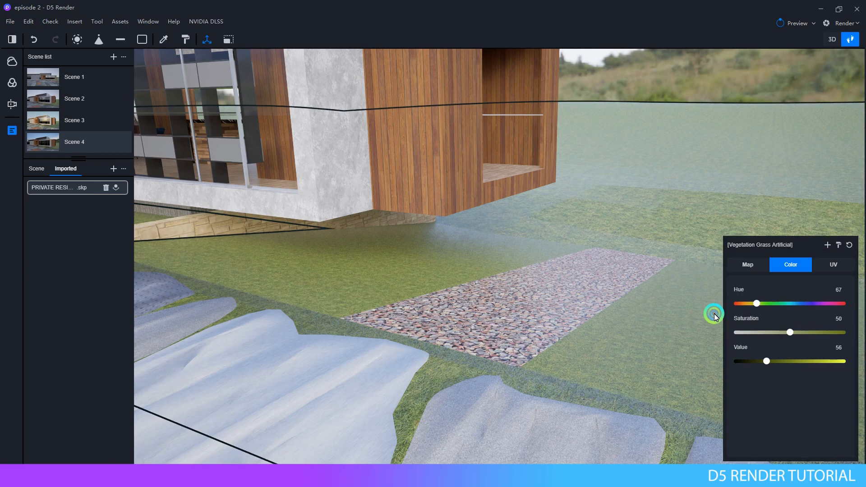
{"action": "left_click", "coordinate": [838, 245]}
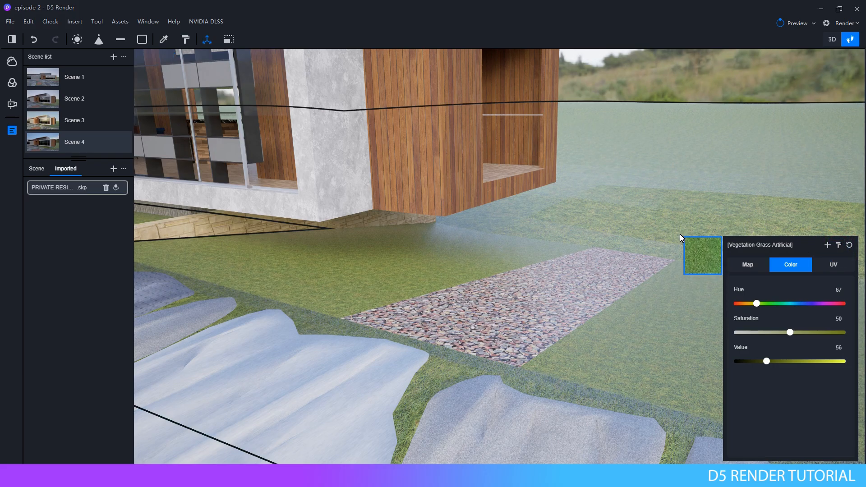
{"action": "left_click", "coordinate": [594, 269]}
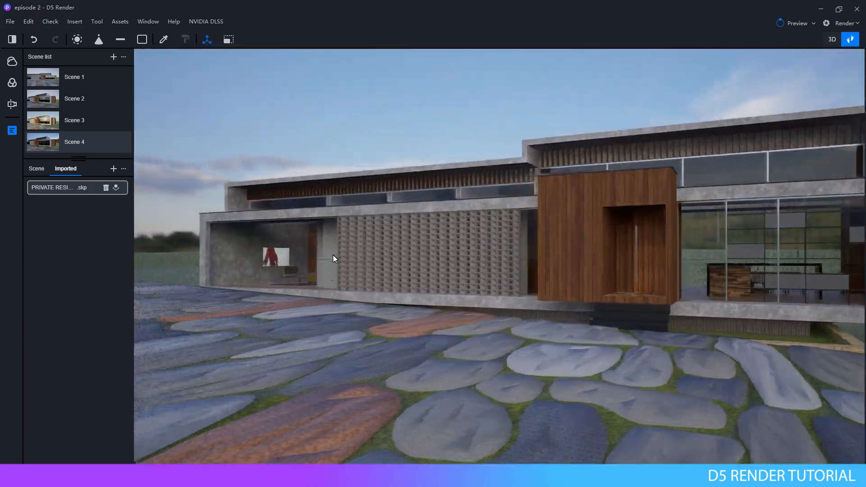
Step: Examine the stone paving slabs in front of the entrance steps and the block screen wall
{"action": "right_click_drag", "start_coordinate": [333, 259], "coordinate": [554, 380]}
{"action": "key", "text": "w"}
{"action": "key", "text": "d"}
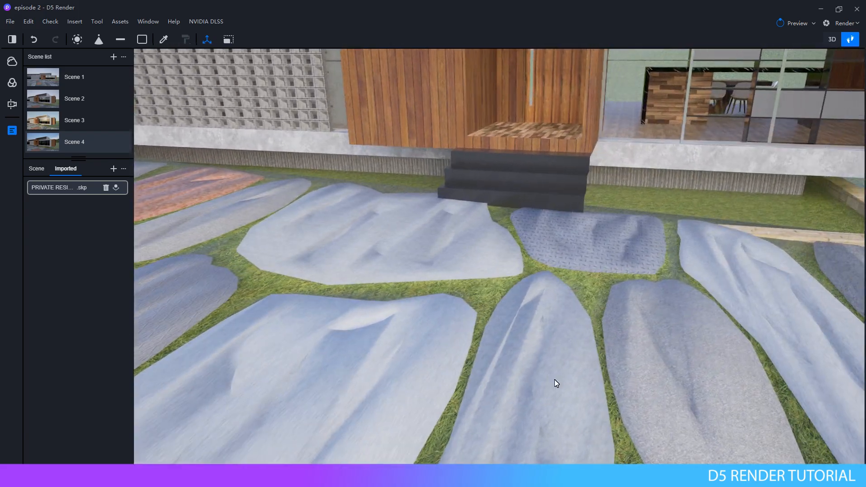
{"action": "key", "text": "s"}
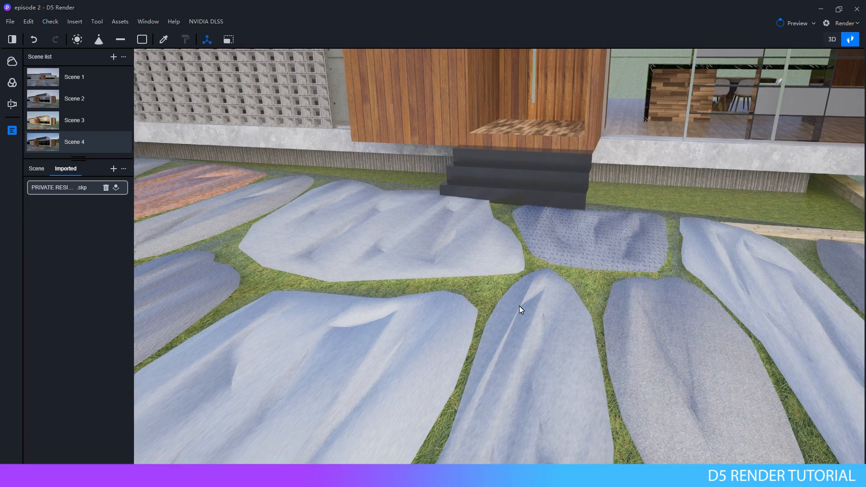
{"action": "right_click_drag", "start_coordinate": [519, 306], "coordinate": [433, 313]}
{"action": "key", "text": "w"}
{"action": "right_click_drag", "start_coordinate": [495, 283], "coordinate": [457, 236]}
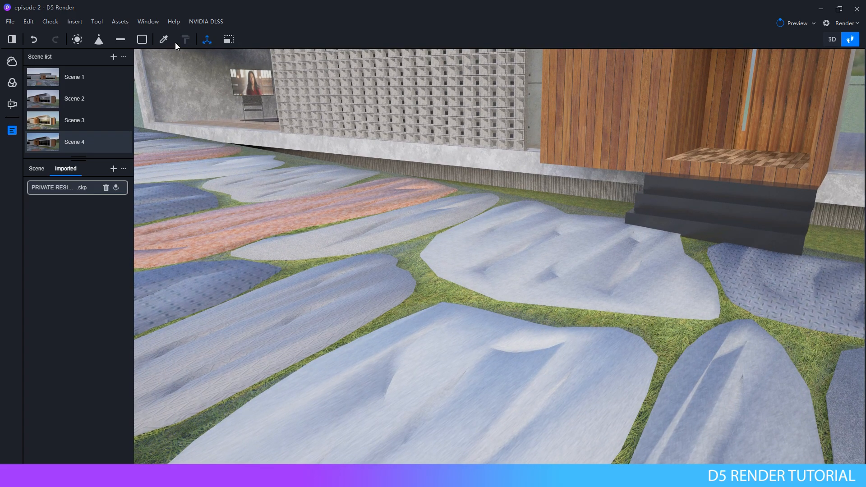
Step: Browse the Ground category of the online material library for a paving texture
{"action": "left_click", "coordinate": [120, 22]}
{"action": "scroll", "coordinate": [112, 280], "scroll_direction": "down", "scroll_amount": 1}
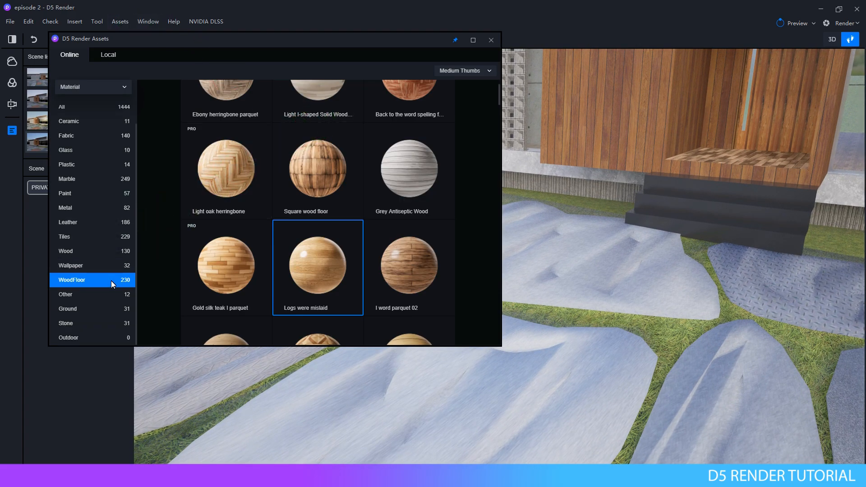
{"action": "left_click", "coordinate": [87, 310]}
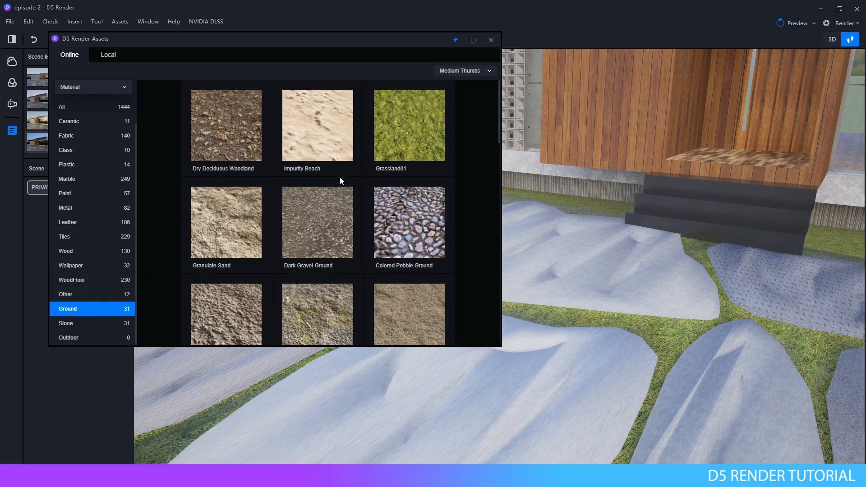
{"action": "scroll", "coordinate": [340, 178], "scroll_direction": "down", "scroll_amount": 5}
{"action": "scroll", "coordinate": [340, 180], "scroll_direction": "down", "scroll_amount": 7}
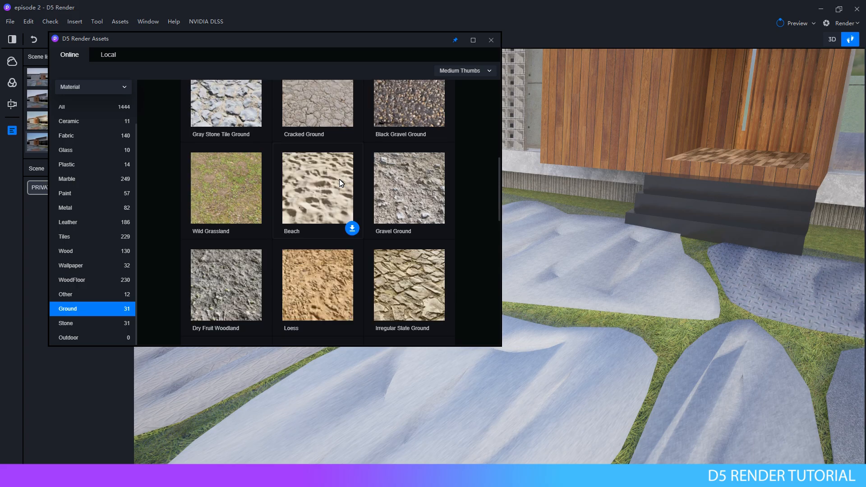
{"action": "scroll", "coordinate": [340, 180], "scroll_direction": "down", "scroll_amount": 4}
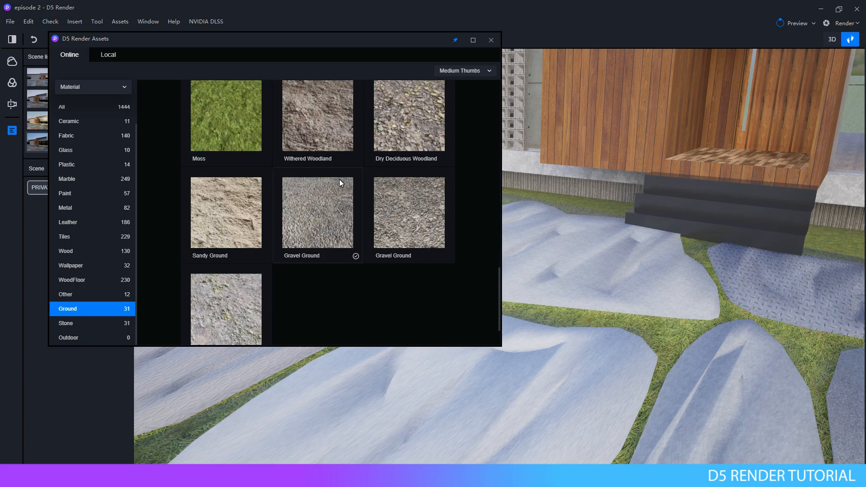
{"action": "scroll", "coordinate": [340, 180], "scroll_direction": "up", "scroll_amount": 5}
{"action": "scroll", "coordinate": [339, 180], "scroll_direction": "up", "scroll_amount": 8}
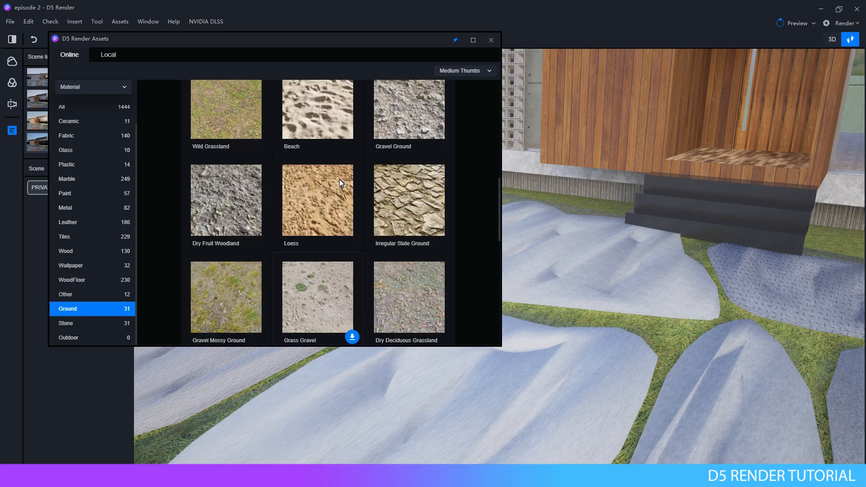
{"action": "scroll", "coordinate": [339, 180], "scroll_direction": "up", "scroll_amount": 2}
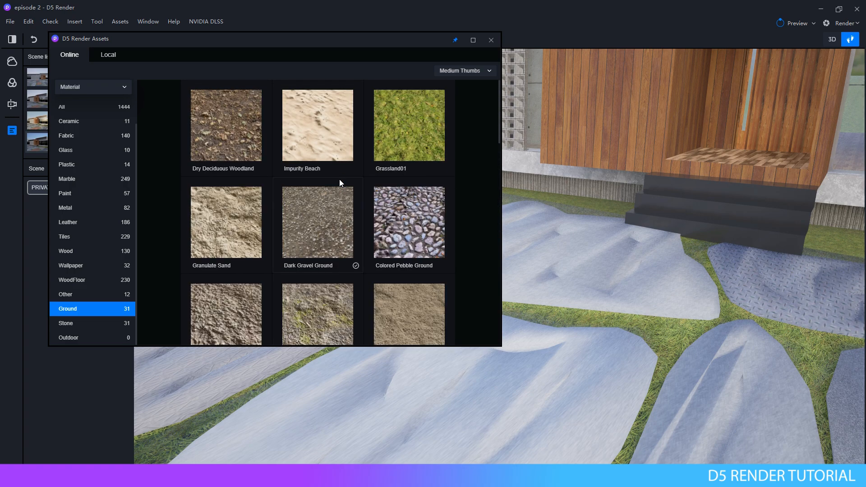
Step: Apply the Grey Flat Rock material from the Stone category to the pale paving slabs by the entrance steps
{"action": "left_click_drag", "start_coordinate": [292, 40], "coordinate": [411, 47]}
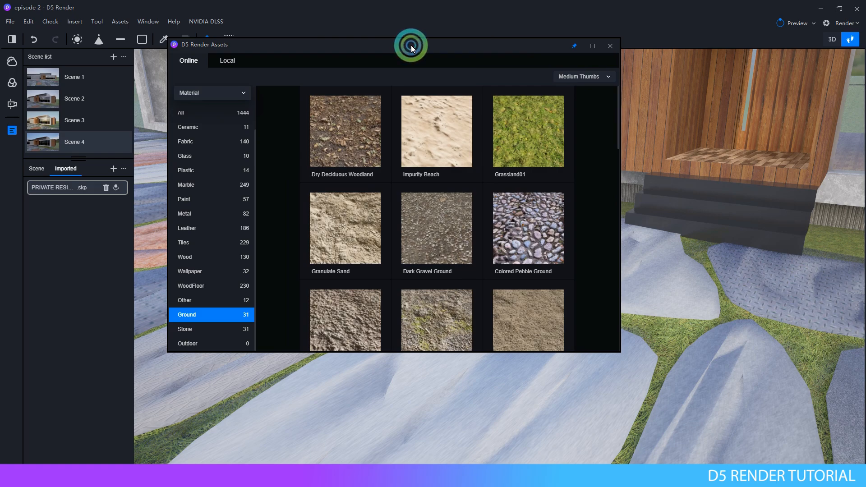
{"action": "left_click", "coordinate": [199, 328]}
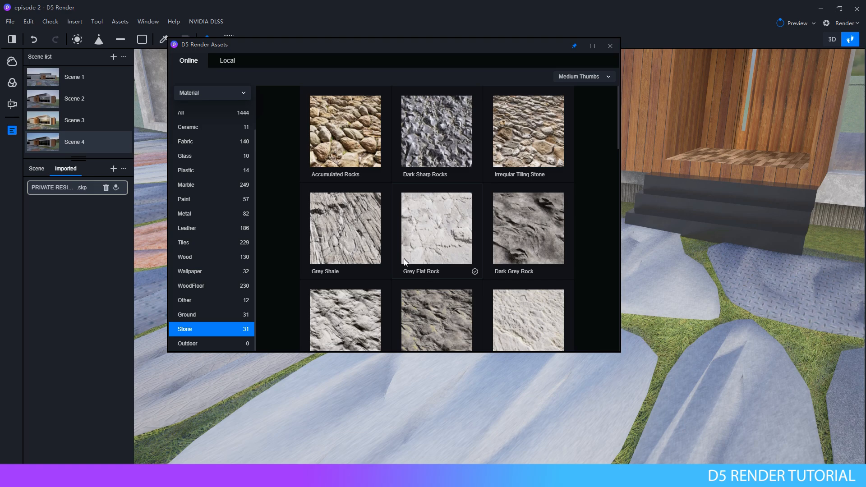
{"action": "left_click_drag", "start_coordinate": [431, 245], "coordinate": [652, 293]}
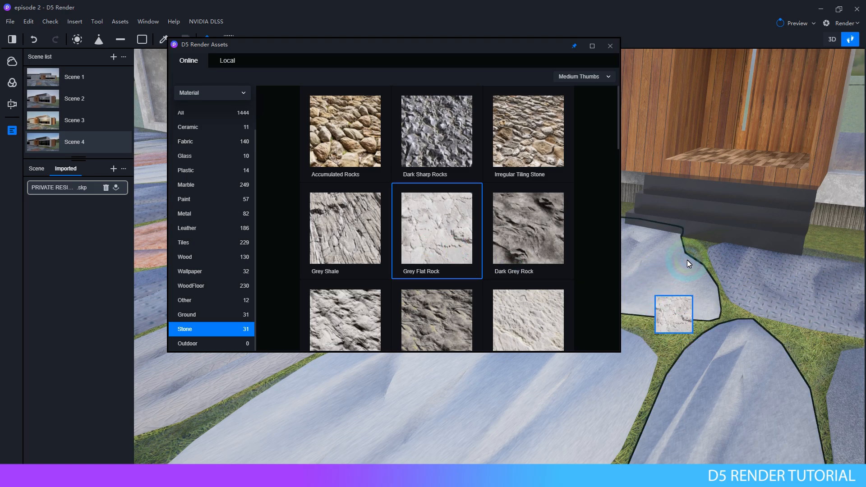
{"action": "left_click_drag", "start_coordinate": [686, 265], "coordinate": [670, 272]}
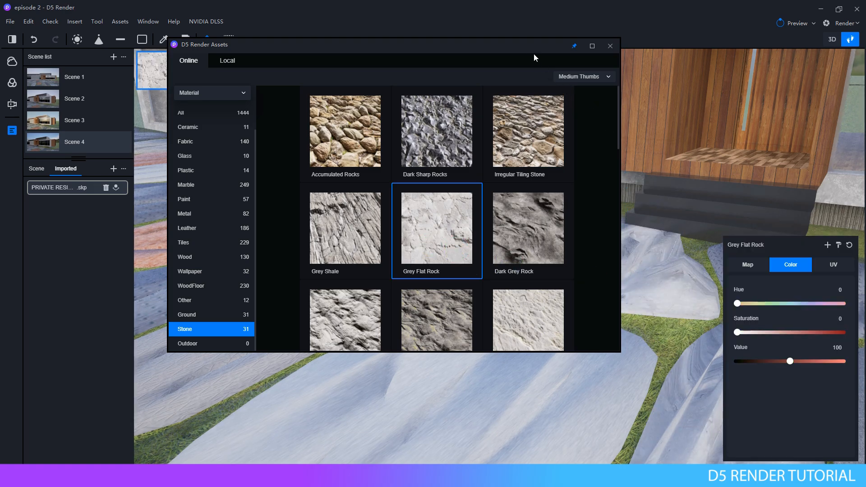
Step: Apply the Grey Rough Rock material from the Stone category to the large central pale slab and the reddish slabs, then close the material library
{"action": "left_click_drag", "start_coordinate": [534, 54], "coordinate": [347, 54]}
{"action": "left_click_drag", "start_coordinate": [250, 230], "coordinate": [344, 291]}
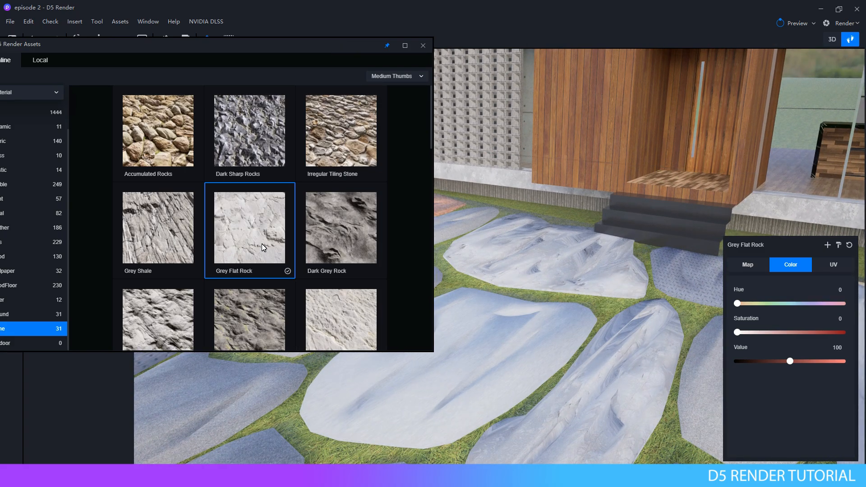
{"action": "scroll", "coordinate": [265, 241], "scroll_direction": "down", "scroll_amount": 4}
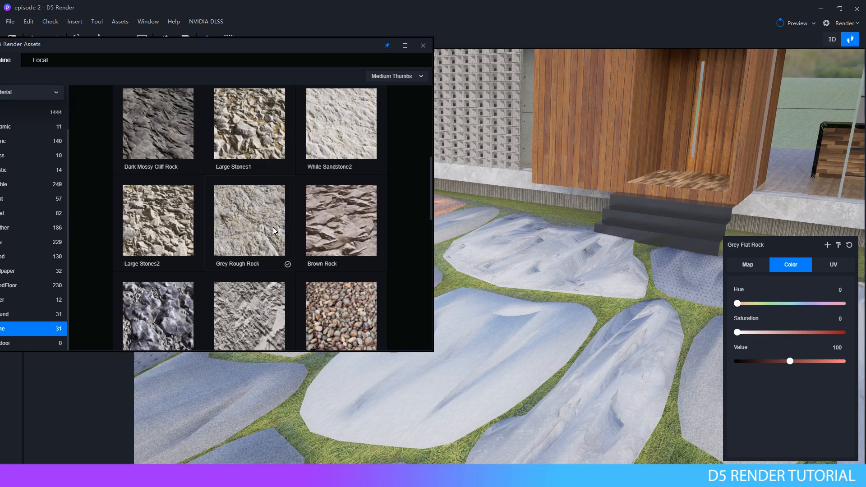
{"action": "left_click_drag", "start_coordinate": [245, 232], "coordinate": [482, 337]}
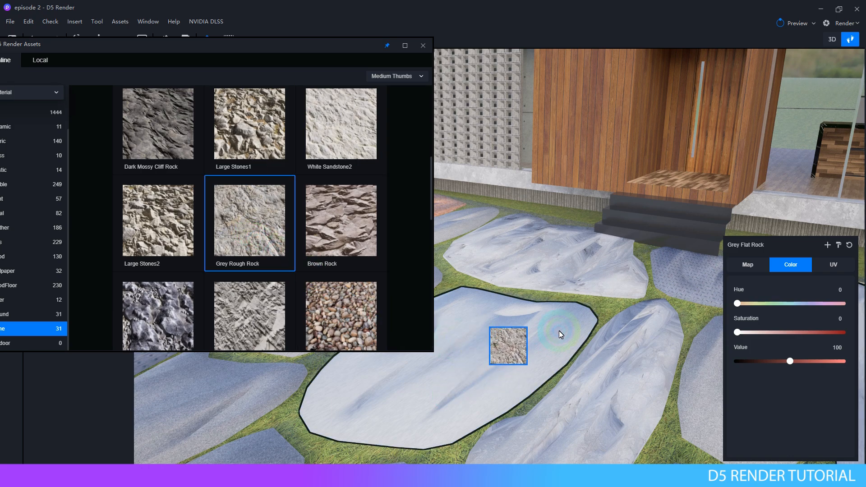
{"action": "scroll", "coordinate": [567, 272], "scroll_direction": "down", "scroll_amount": 1}
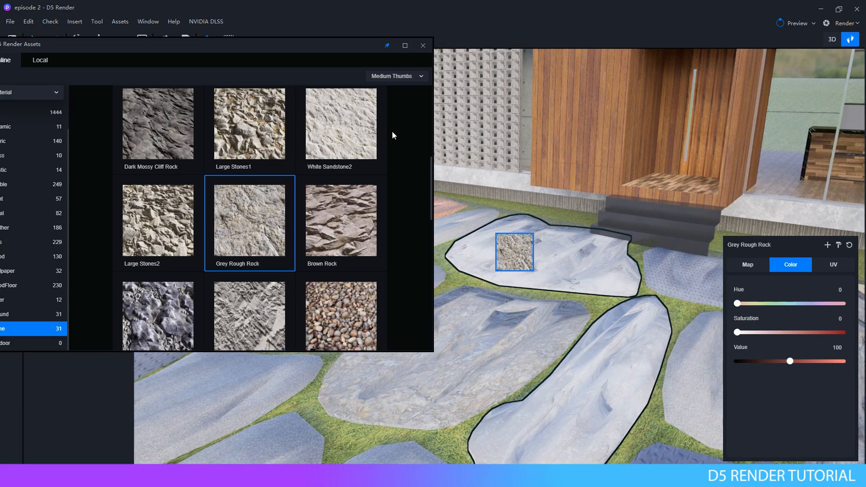
{"action": "left_click_drag", "start_coordinate": [310, 43], "coordinate": [611, 234]}
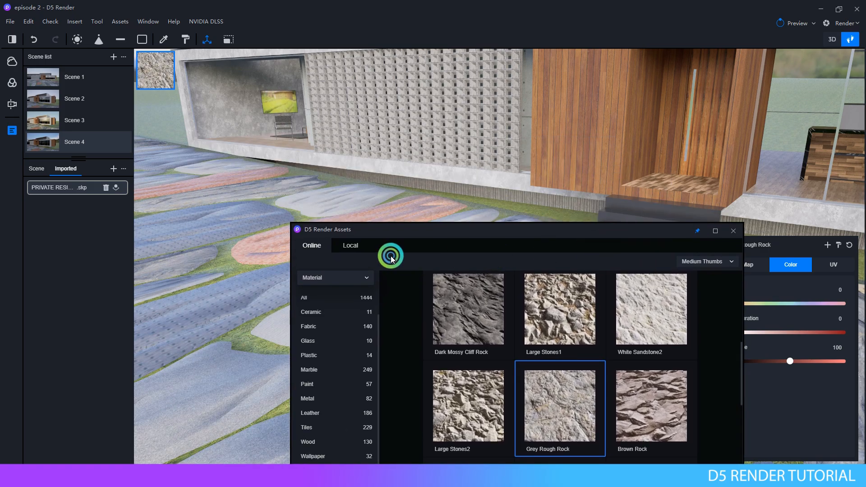
{"action": "right_click", "coordinate": [264, 251]}
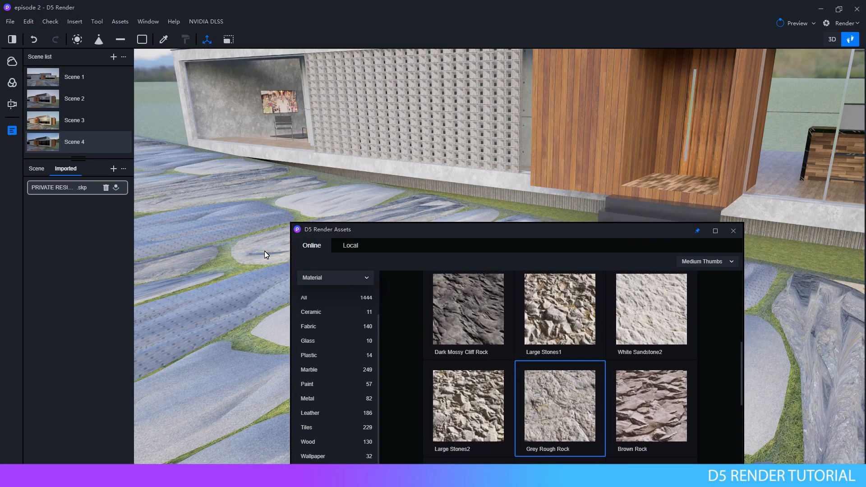
{"action": "left_click", "coordinate": [733, 230]}
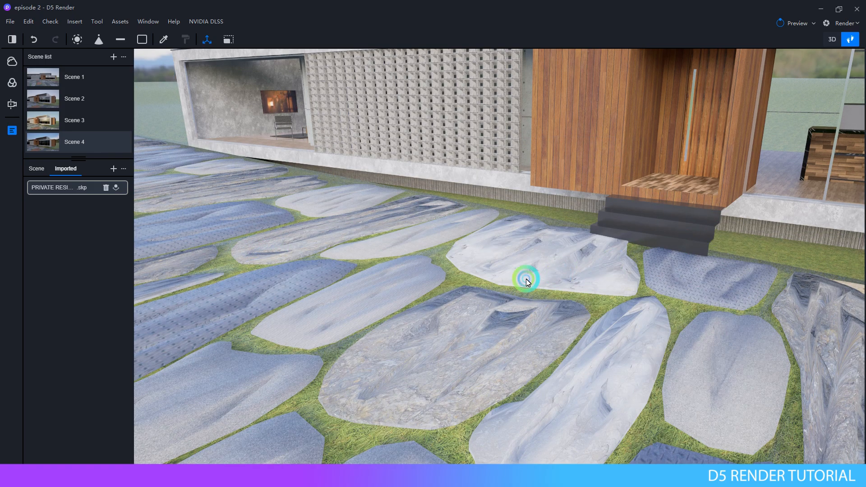
Step: Set the Height of the Grey Rough Rock material to 0 on the slab in front of the block screen wall
{"action": "right_click_drag", "start_coordinate": [524, 280], "coordinate": [686, 247]}
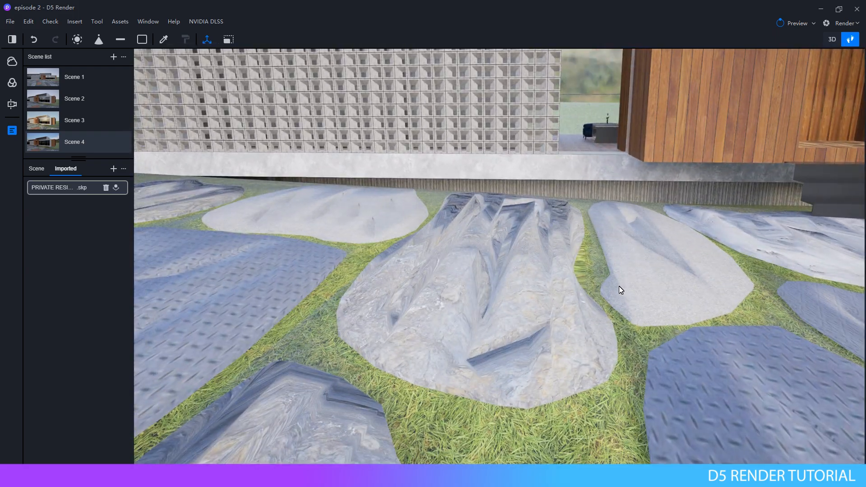
{"action": "scroll", "coordinate": [617, 287], "scroll_direction": "down", "scroll_amount": 3}
{"action": "left_click", "coordinate": [539, 286]}
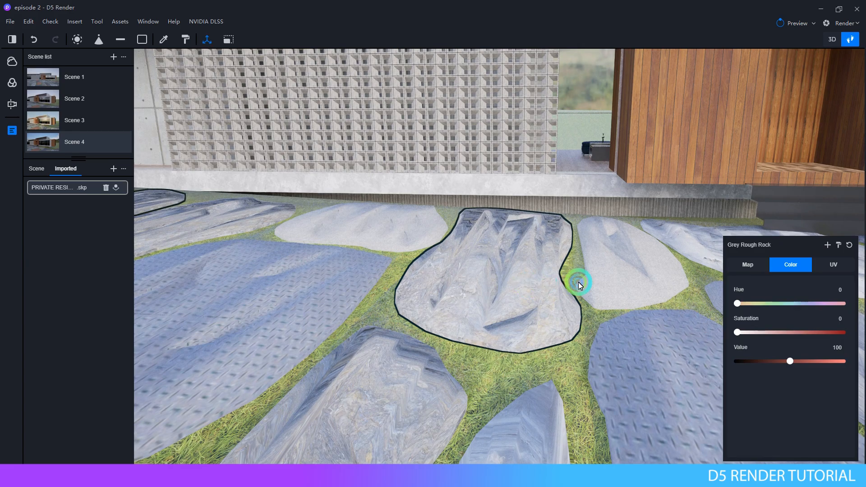
{"action": "left_click", "coordinate": [747, 265]}
{"action": "left_click", "coordinate": [842, 341]}
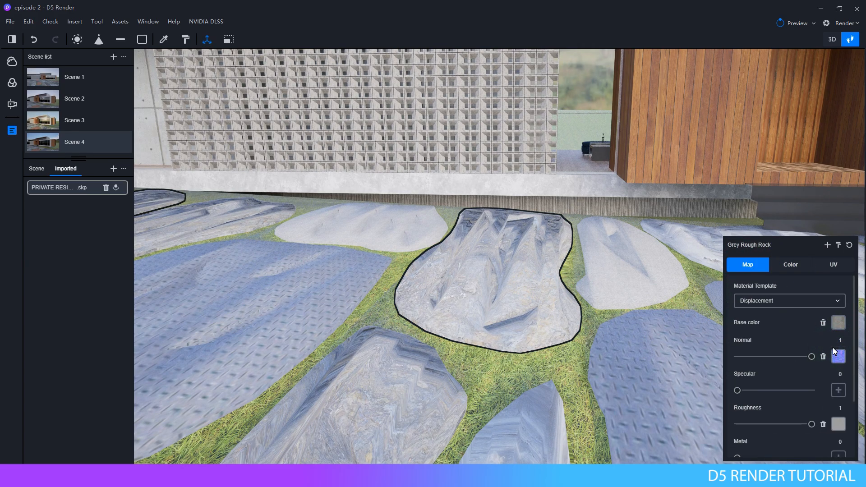
{"action": "scroll", "coordinate": [816, 372], "scroll_direction": "down", "scroll_amount": 3}
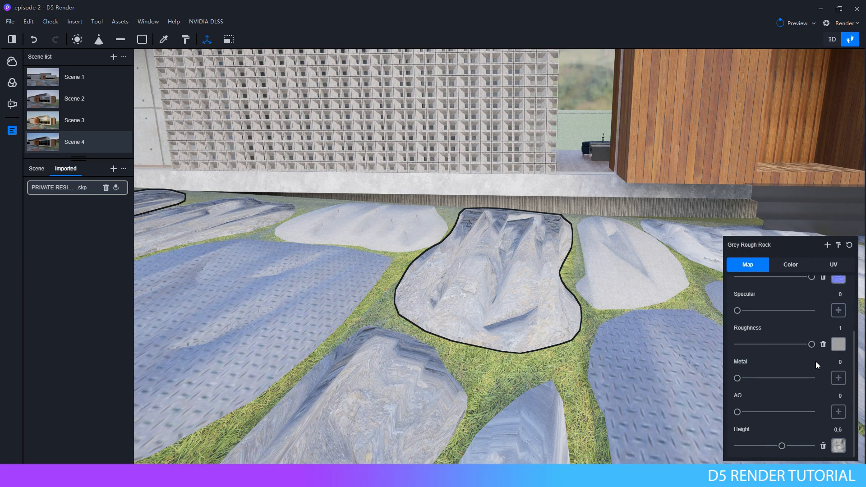
{"action": "left_click_drag", "start_coordinate": [782, 446], "coordinate": [633, 446]}
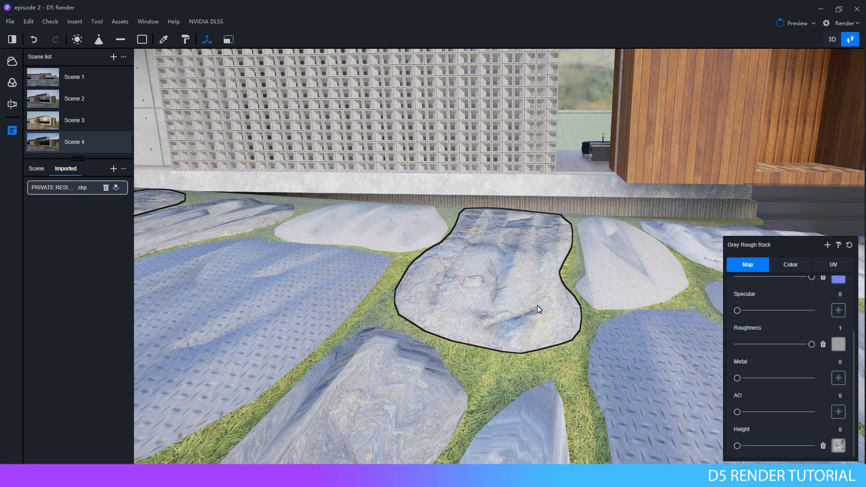
{"action": "scroll", "coordinate": [820, 379], "scroll_direction": "up", "scroll_amount": 3}
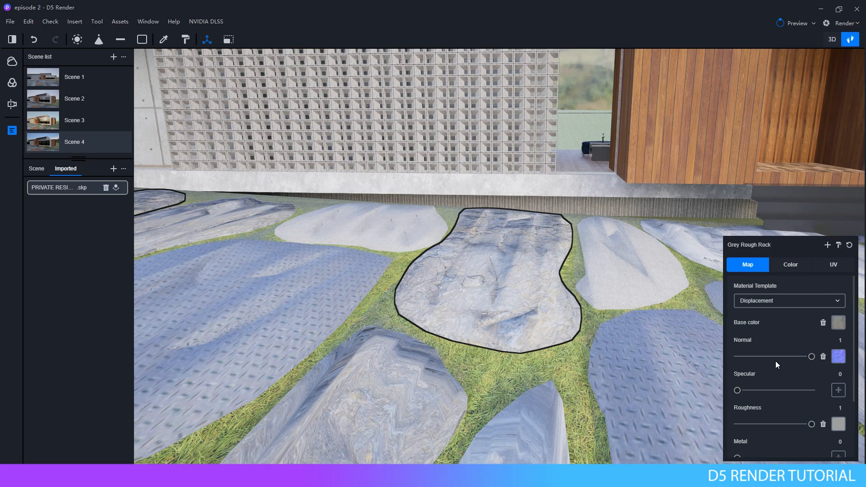
{"action": "key", "text": "s"}
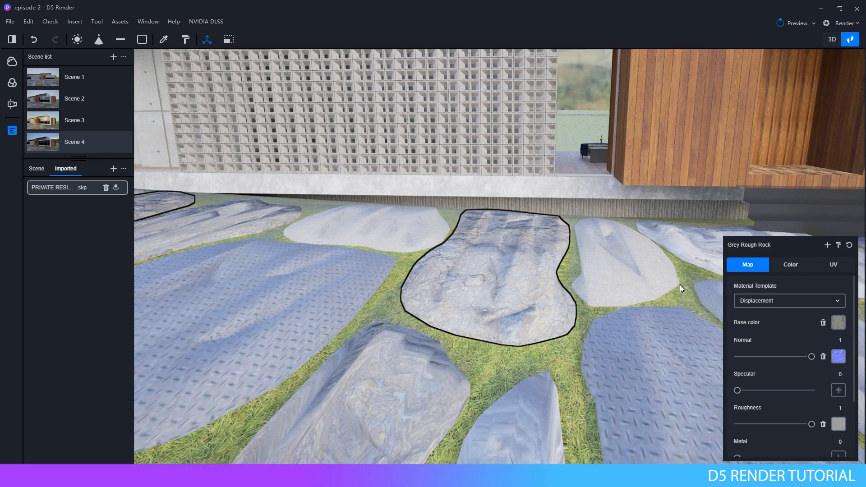
Step: Tint the same slab's Grey Rough Rock material with a hue of 16 and a saturation of 28
{"action": "right_click_drag", "start_coordinate": [680, 286], "coordinate": [568, 288]}
{"action": "left_click", "coordinate": [792, 267]}
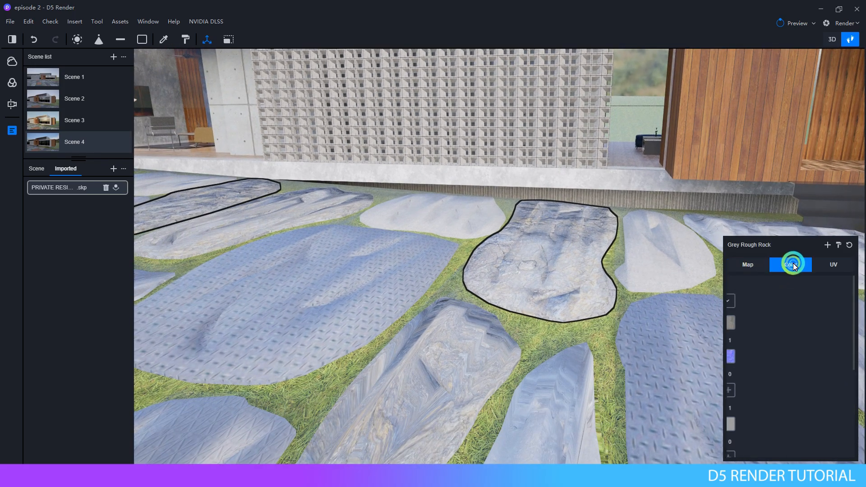
{"action": "left_click_drag", "start_coordinate": [737, 303], "coordinate": [742, 304]}
{"action": "left_click", "coordinate": [738, 333]}
{"action": "left_click_drag", "start_coordinate": [739, 335], "coordinate": [769, 335]}
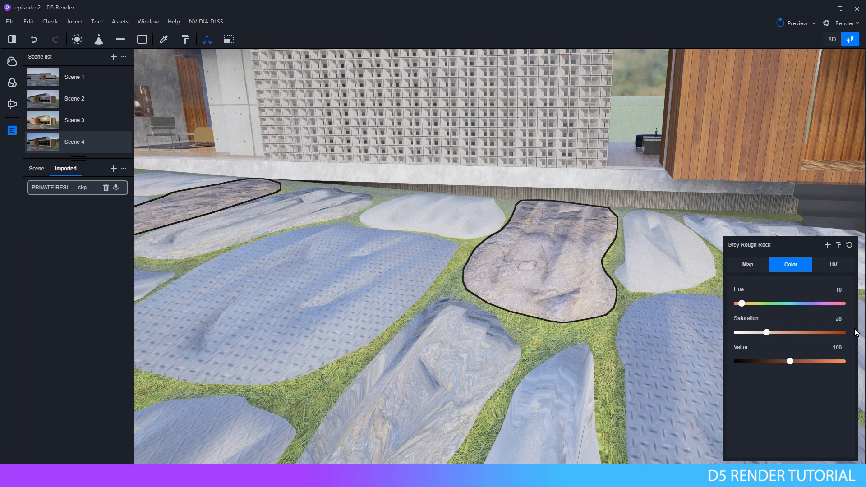
{"action": "right_click_drag", "start_coordinate": [593, 333], "coordinate": [588, 374]}
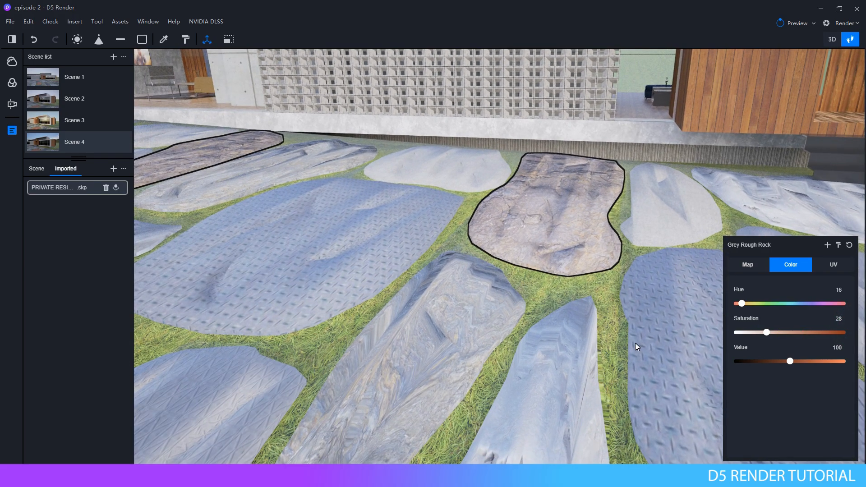
Step: Copy the tinted Grey Rough Rock material onto the large bluish slabs with the raised tread pattern
{"action": "left_click", "coordinate": [840, 245]}
{"action": "left_click", "coordinate": [350, 246]}
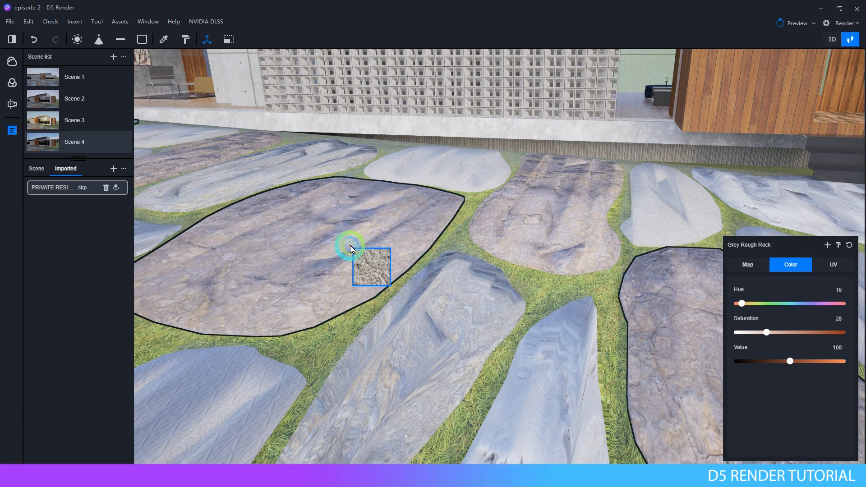
{"action": "right_click_drag", "start_coordinate": [350, 246], "coordinate": [395, 237]}
{"action": "key", "text": "Escape"}
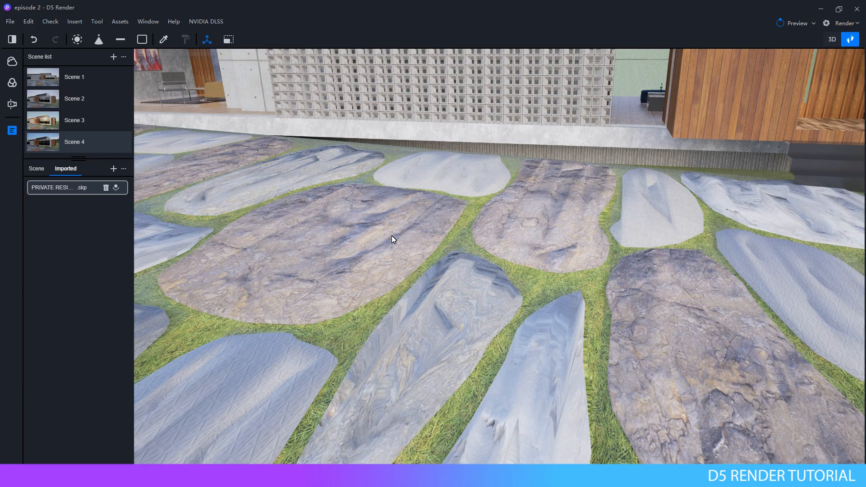
Step: Set the hue to 49 and the saturation to 0 for the large, formerly tread-patterned slabs
{"action": "scroll", "coordinate": [335, 212], "scroll_direction": "down", "scroll_amount": 3}
{"action": "left_click", "coordinate": [405, 256]}
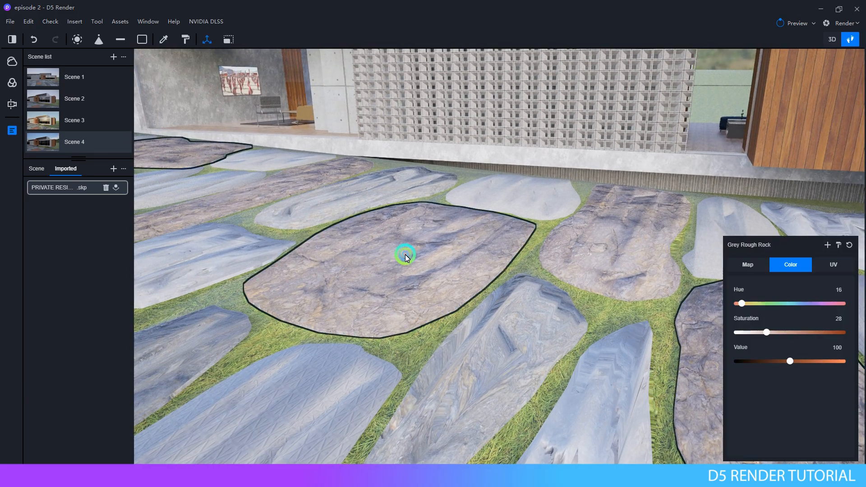
{"action": "left_click", "coordinate": [795, 360]}
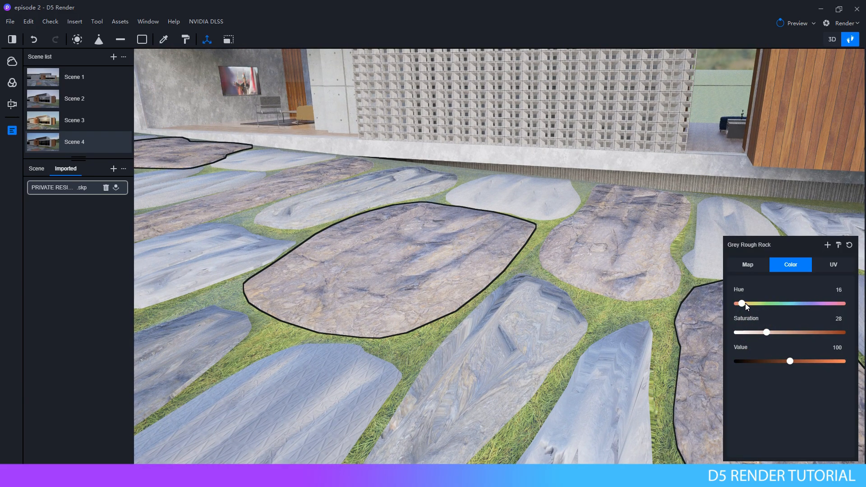
{"action": "left_click_drag", "start_coordinate": [745, 303], "coordinate": [751, 304]}
{"action": "left_click_drag", "start_coordinate": [766, 332], "coordinate": [743, 343]}
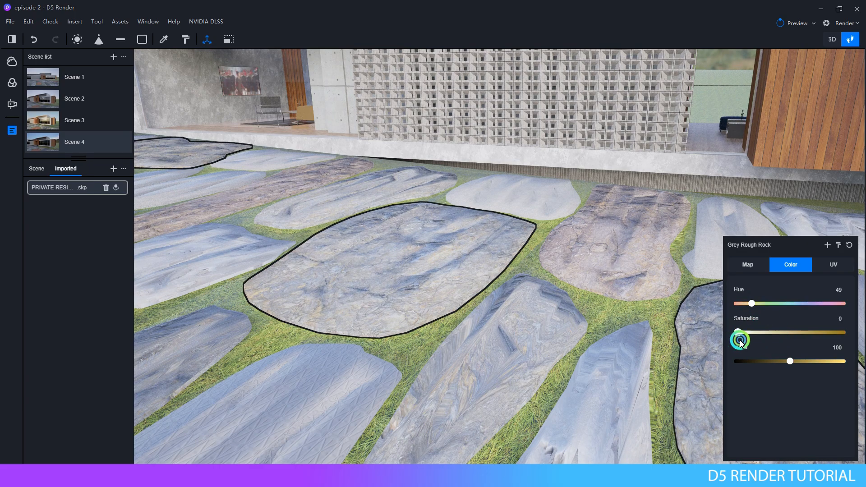
{"action": "key", "text": "Escape"}
{"action": "right_click_drag", "start_coordinate": [563, 331], "coordinate": [483, 354]}
{"action": "middle_click_drag", "start_coordinate": [335, 381], "coordinate": [527, 378]}
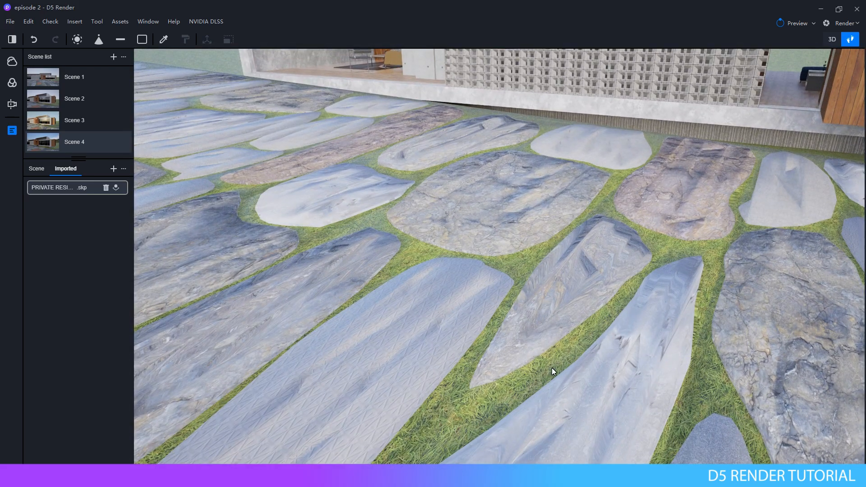
Step: Set the Height of the Grey Rough Rock material to 0 on the narrow, pointed grey slabs
{"action": "left_click", "coordinate": [583, 301]}
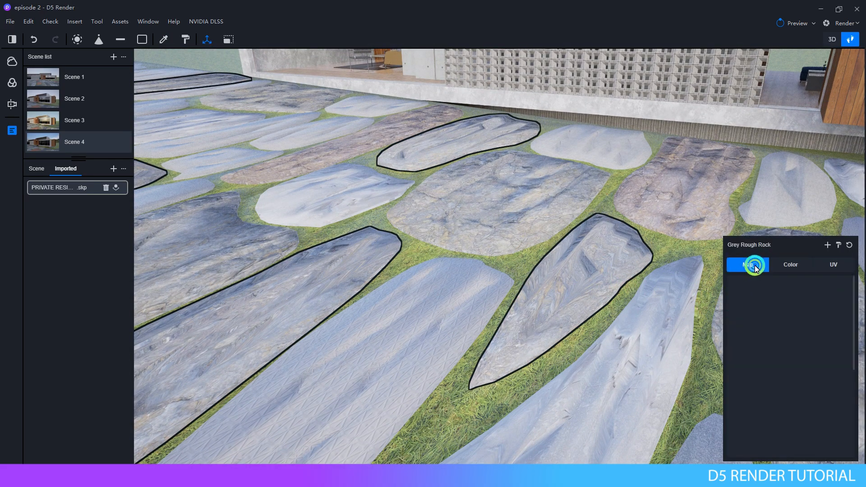
{"action": "left_click", "coordinate": [754, 265]}
{"action": "scroll", "coordinate": [797, 419], "scroll_direction": "down", "scroll_amount": 5}
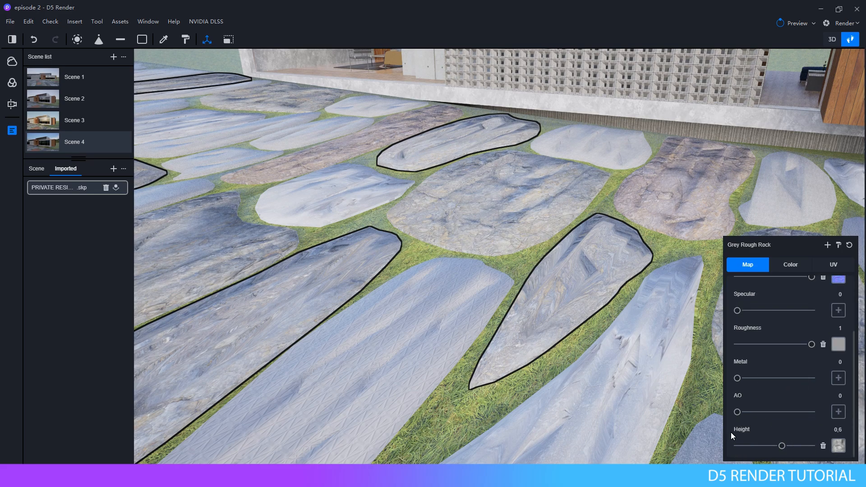
{"action": "left_click_drag", "start_coordinate": [783, 445], "coordinate": [648, 450]}
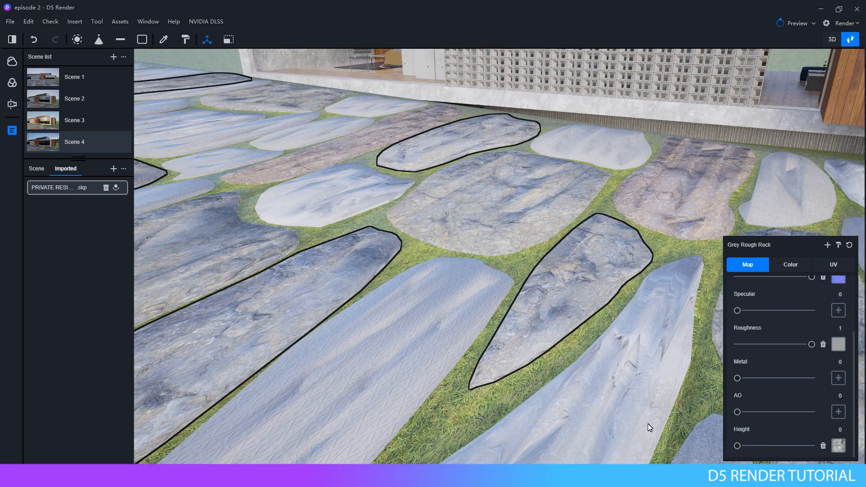
Step: Rotate the texture of the narrow, pointed slabs to 85° and darken their color value
{"action": "left_click", "coordinate": [833, 265]}
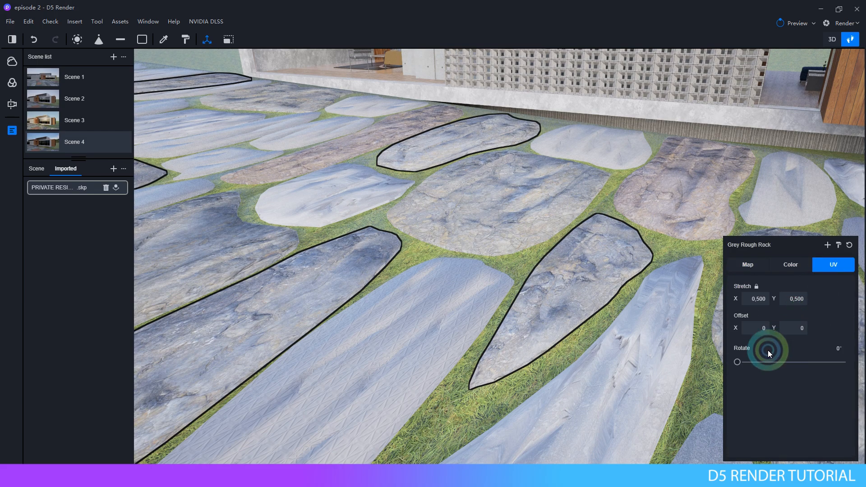
{"action": "left_click_drag", "start_coordinate": [737, 361], "coordinate": [762, 359]}
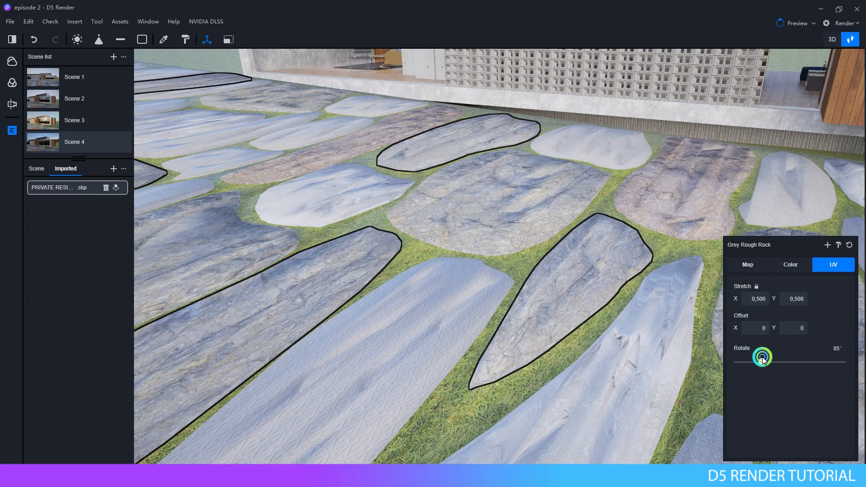
{"action": "left_click", "coordinate": [786, 266]}
{"action": "left_click_drag", "start_coordinate": [789, 356], "coordinate": [770, 358]}
{"action": "left_click", "coordinate": [514, 301]}
{"action": "right_click_drag", "start_coordinate": [513, 301], "coordinate": [638, 279]}
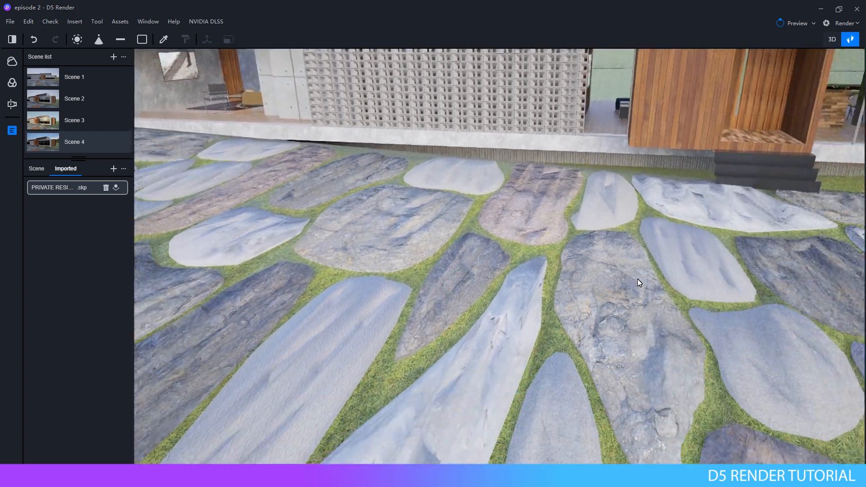
{"action": "middle_click_drag", "start_coordinate": [638, 279], "coordinate": [545, 270]}
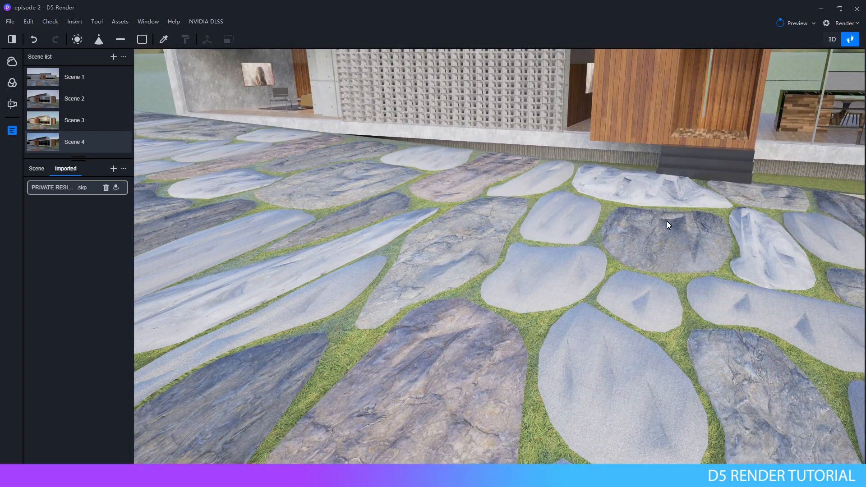
Step: Set the Height of the Grey Flat Rock material to 0 on the white slabs by the entrance steps
{"action": "left_click", "coordinate": [670, 196]}
{"action": "left_click", "coordinate": [749, 269]}
{"action": "scroll", "coordinate": [796, 353], "scroll_direction": "down", "scroll_amount": 5}
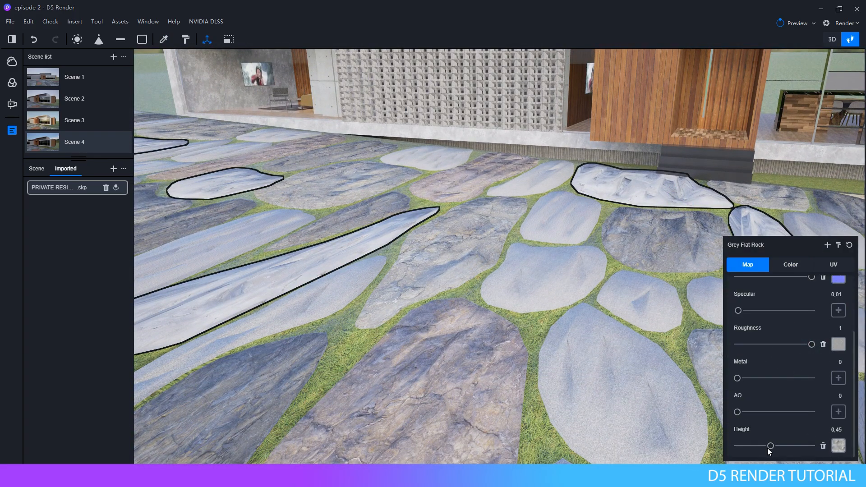
{"action": "left_click_drag", "start_coordinate": [769, 446], "coordinate": [695, 444]}
Step: Copy the Grey Flat Rock material onto the smooth pale grey slabs in the foreground
{"action": "left_click", "coordinate": [840, 250]}
{"action": "left_click", "coordinate": [564, 354]}
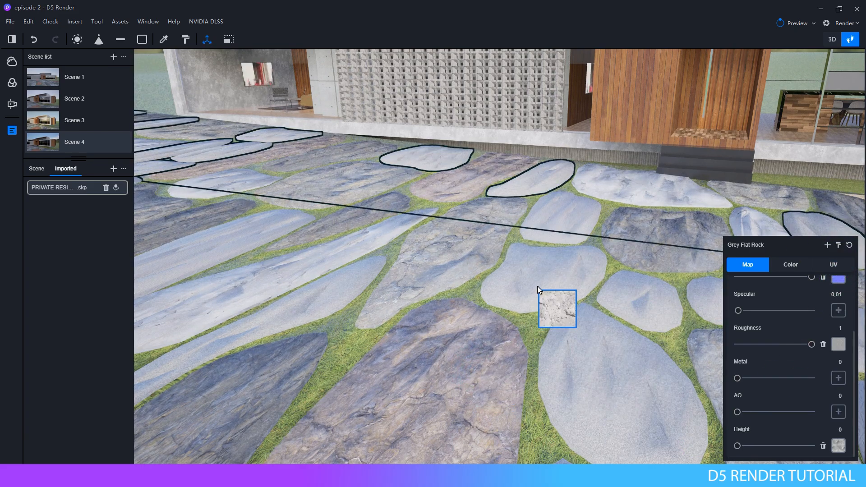
{"action": "scroll", "coordinate": [556, 267], "scroll_direction": "up", "scroll_amount": 1}
{"action": "left_click", "coordinate": [557, 268]}
{"action": "key", "text": "Escape"}
{"action": "scroll", "coordinate": [592, 294], "scroll_direction": "down", "scroll_amount": 2}
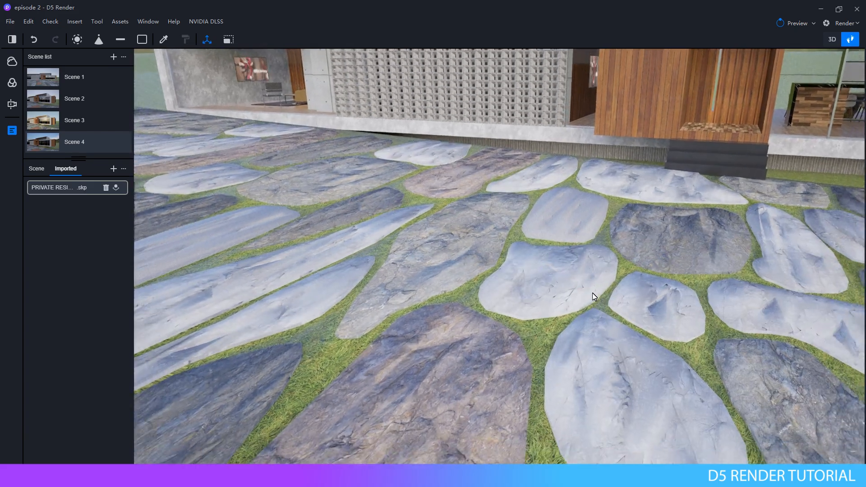
{"action": "right_click_drag", "start_coordinate": [592, 294], "coordinate": [667, 324]}
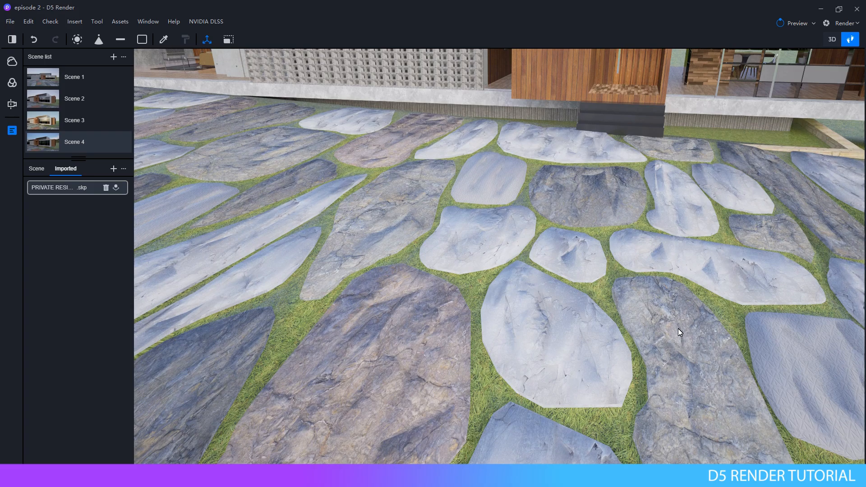
Step: Copy the Grey Rough Rock material from the dark foreground slab onto the neighbouring pale slabs
{"action": "left_click", "coordinate": [682, 332]}
{"action": "left_click", "coordinate": [839, 245]}
{"action": "left_click", "coordinate": [547, 337]}
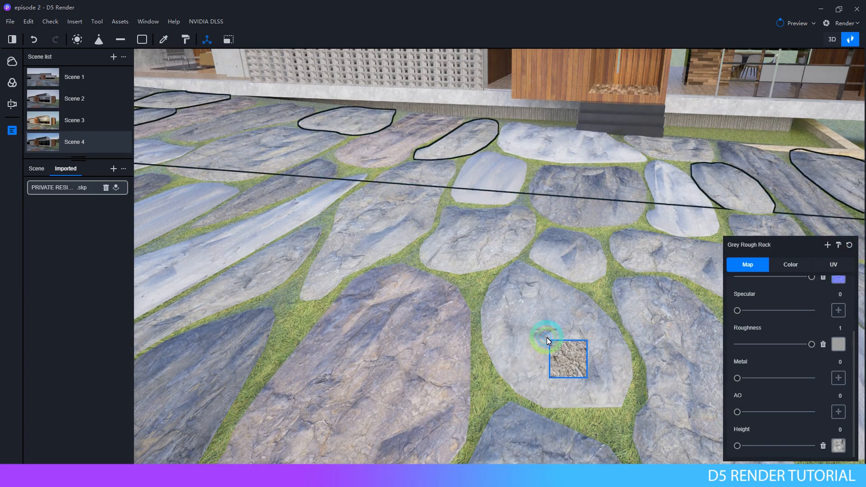
Step: Copy the Grey Rough Rock material onto the smooth, pale patterned slab among the paving stones near the entrance
{"action": "key", "text": "Escape"}
{"action": "mouse_move", "coordinate": [598, 329]}
{"action": "right_mouse_down"}
{"action": "mouse_move", "coordinate": [573, 188]}
{"action": "mouse_move", "coordinate": [573, 239]}
{"action": "mouse_move", "coordinate": [530, 286]}
{"action": "right_mouse_up"}
{"action": "scroll", "coordinate": [586, 248], "scroll_direction": "up", "scroll_amount": 3}
{"action": "scroll", "coordinate": [585, 248], "scroll_direction": "down", "scroll_amount": 1}
{"action": "left_click", "coordinate": [352, 280]}
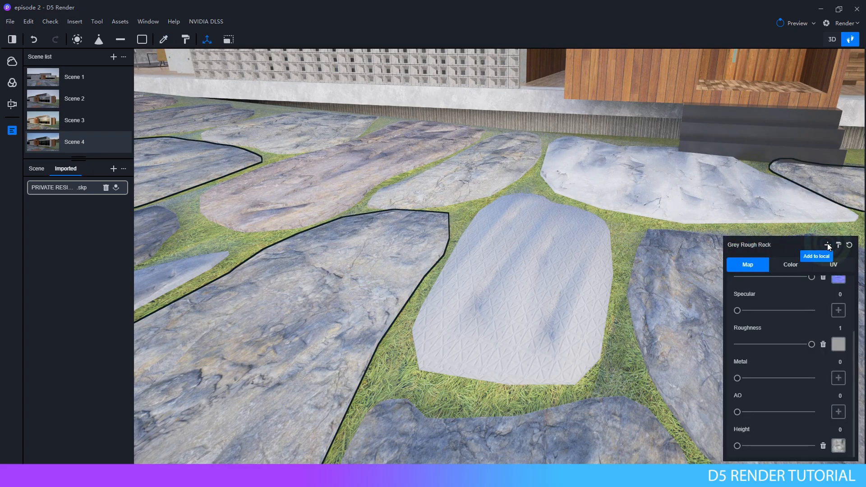
{"action": "left_click", "coordinate": [585, 302]}
{"action": "key", "text": "Escape"}
Step: Darken the color value of the white rock material on the slabs by the entrance steps
{"action": "scroll", "coordinate": [554, 267], "scroll_direction": "down", "scroll_amount": 8}
{"action": "right_click_drag", "start_coordinate": [554, 267], "coordinate": [603, 161]}
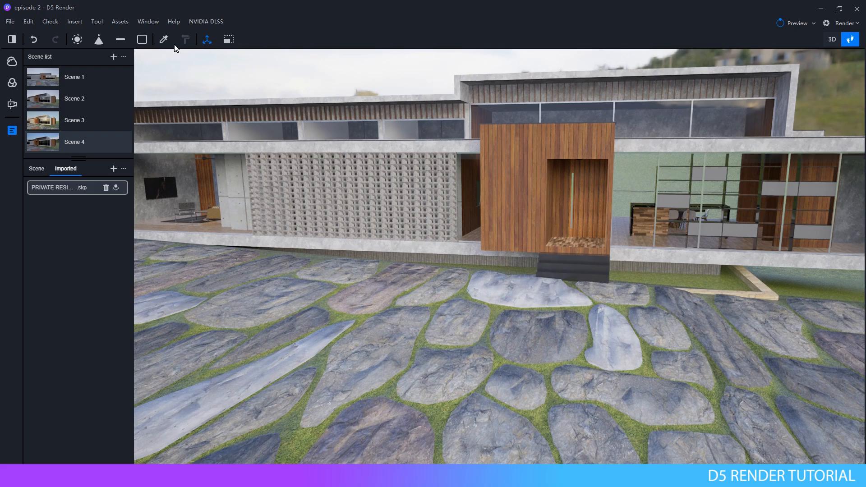
{"action": "left_click", "coordinate": [485, 263]}
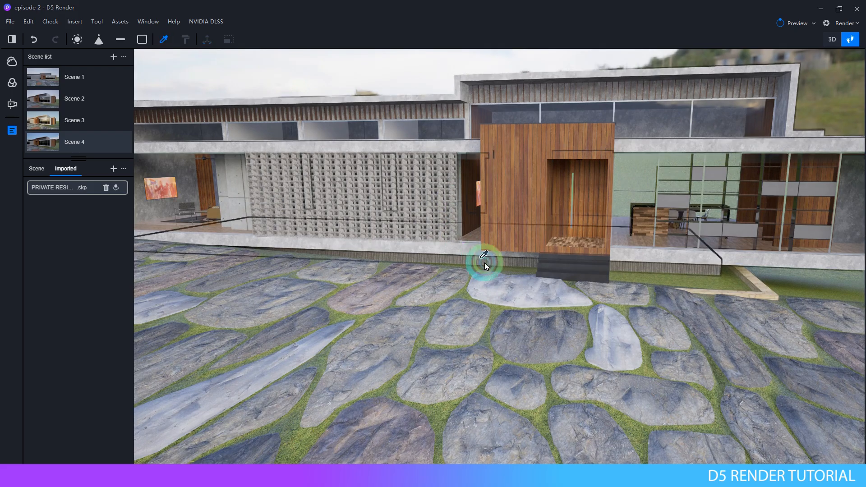
{"action": "scroll", "coordinate": [825, 347], "scroll_direction": "up", "scroll_amount": 5}
{"action": "left_click", "coordinate": [791, 265]}
{"action": "left_click_drag", "start_coordinate": [787, 363], "coordinate": [755, 361]}
{"action": "key", "text": "Escape"}
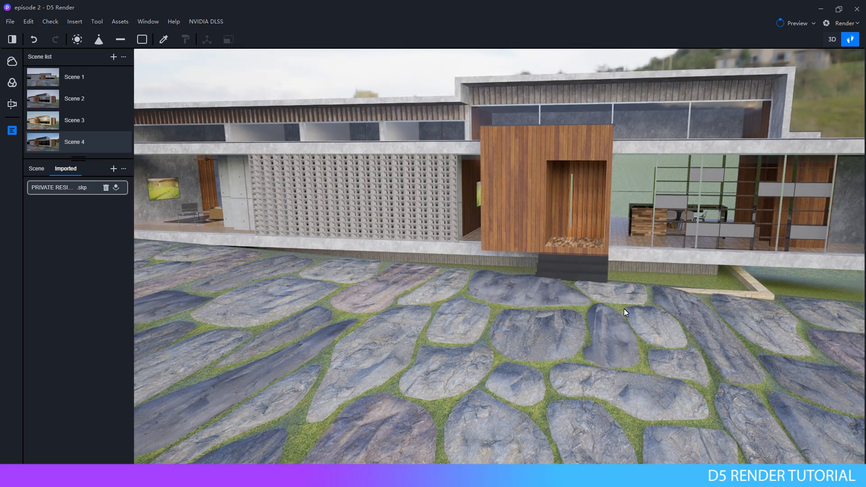
Step: Return to the Scene 4 view, switch the HDRI sky to preset 06 and frame the house's front facade
{"action": "right_click_drag", "start_coordinate": [624, 308], "coordinate": [585, 226]}
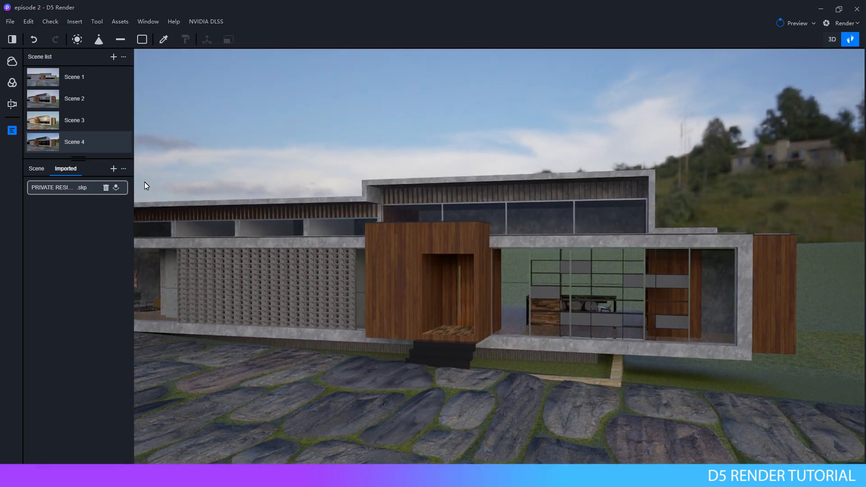
{"action": "left_click", "coordinate": [43, 148]}
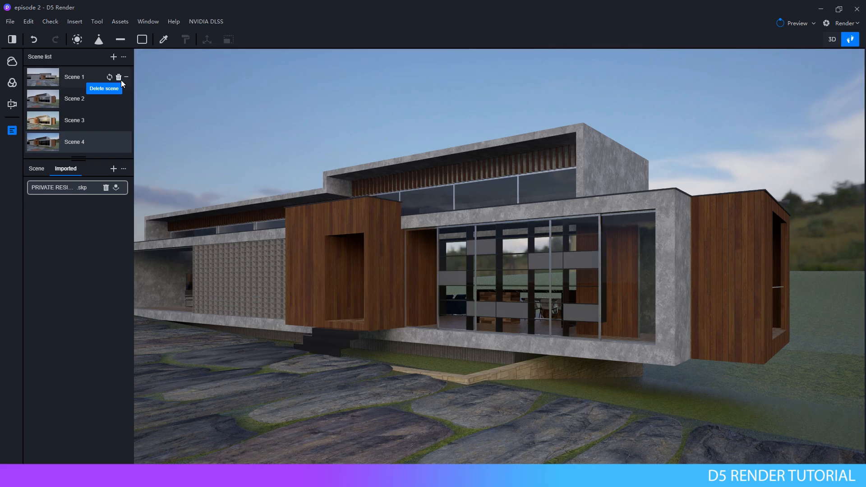
{"action": "left_click", "coordinate": [9, 63]}
{"action": "scroll", "coordinate": [71, 170], "scroll_direction": "up", "scroll_amount": 2}
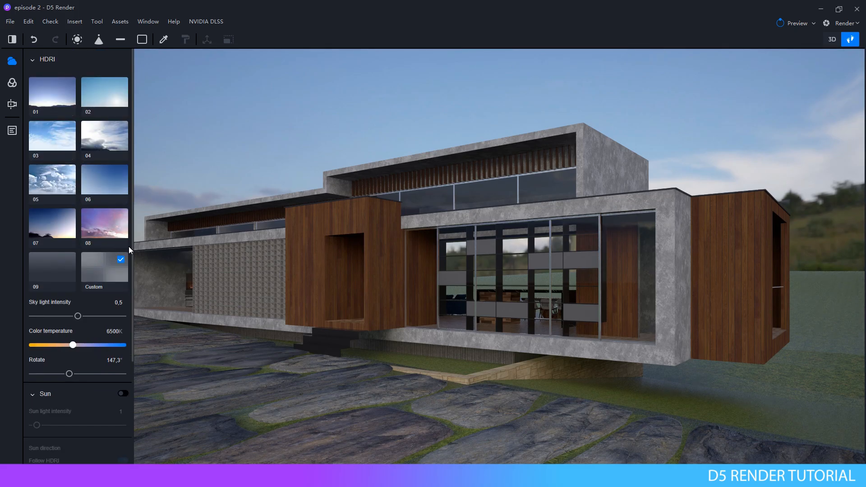
{"action": "left_click", "coordinate": [106, 182]}
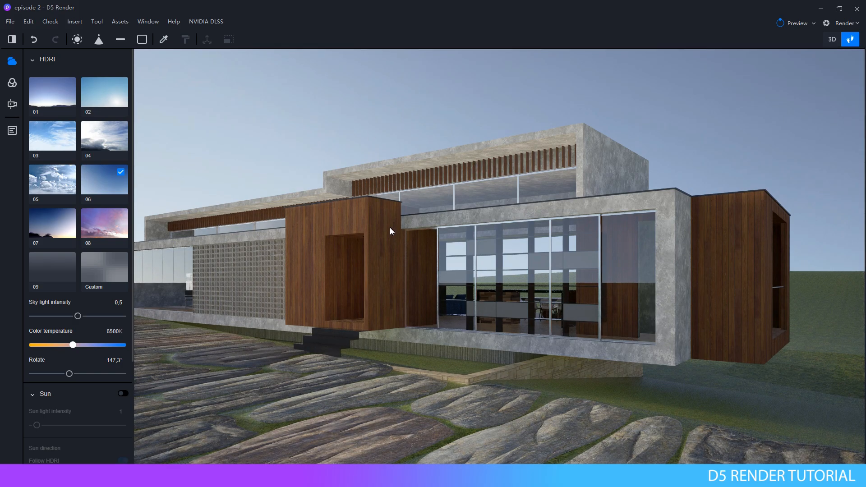
{"action": "right_click_drag", "start_coordinate": [383, 232], "coordinate": [585, 245]}
{"action": "key", "text": "a"}
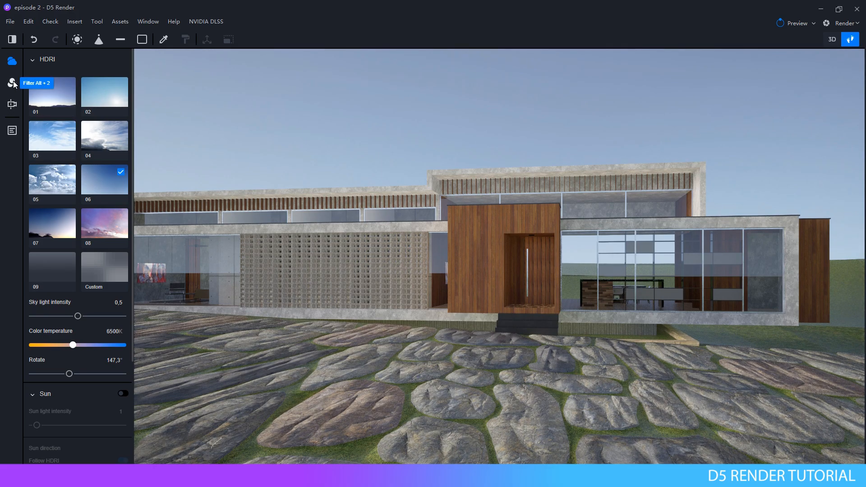
Step: Try the HDRI sky rotated to 321.8° with the sun switched on, then off
{"action": "left_click", "coordinate": [69, 375]}
{"action": "left_click_drag", "start_coordinate": [69, 375], "coordinate": [113, 376]}
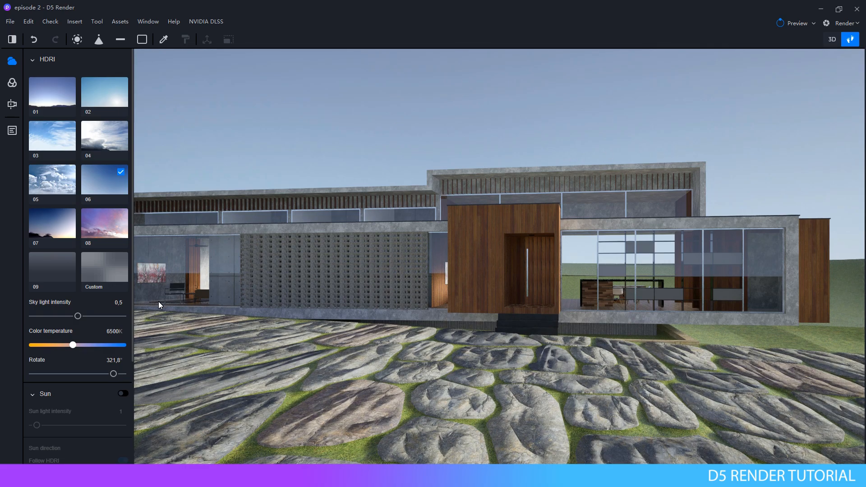
{"action": "scroll", "coordinate": [88, 329], "scroll_direction": "down", "scroll_amount": 3}
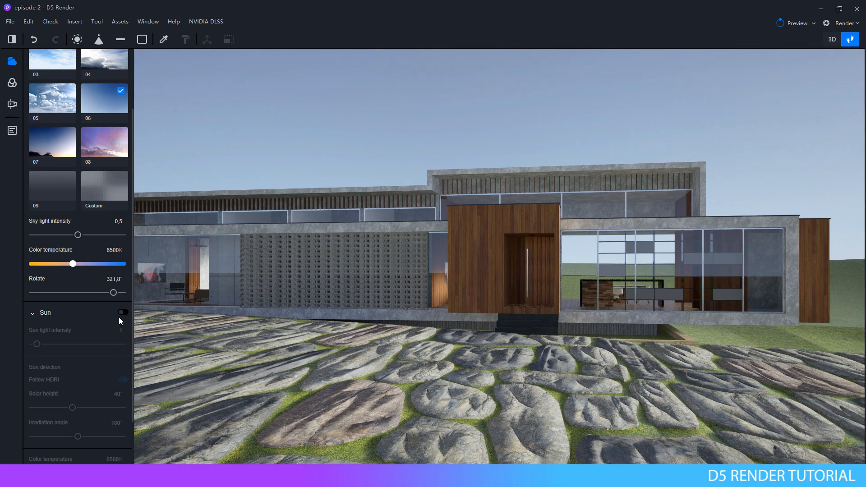
{"action": "left_click", "coordinate": [122, 312]}
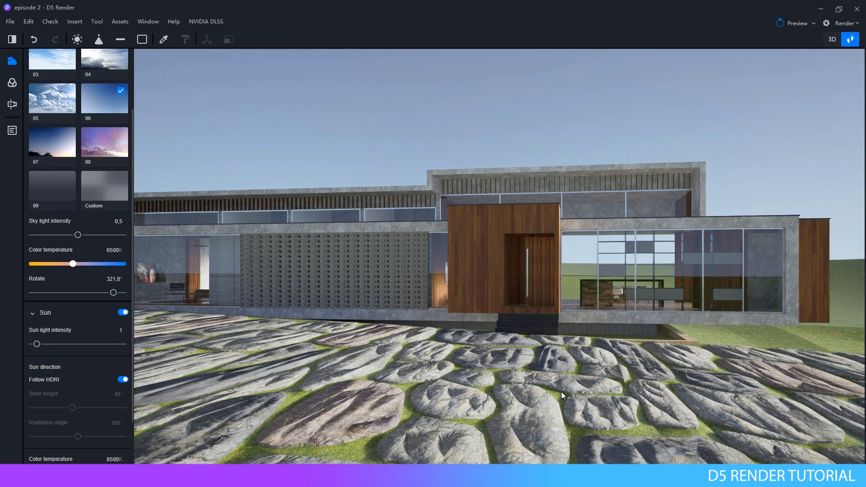
{"action": "left_click", "coordinate": [123, 313]}
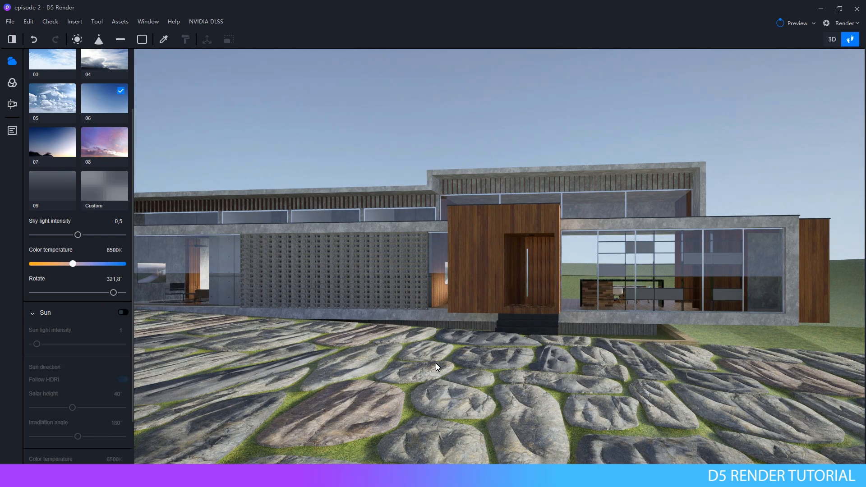
Step: Rotate the HDRI sky to 212.7° to light the front facade
{"action": "left_click_drag", "start_coordinate": [114, 292], "coordinate": [86, 276]}
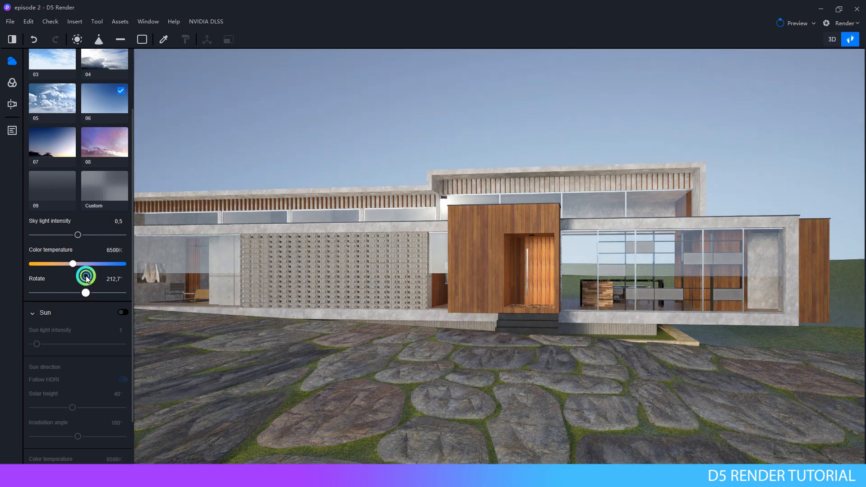
{"action": "left_click", "coordinate": [117, 256]}
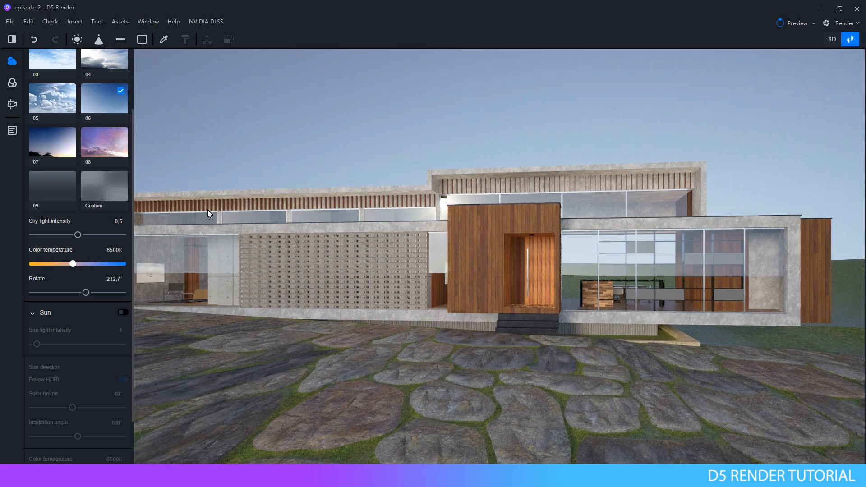
Step: Turn off auto exposure and set the exposure to -0.09 EV
{"action": "left_click", "coordinate": [12, 83]}
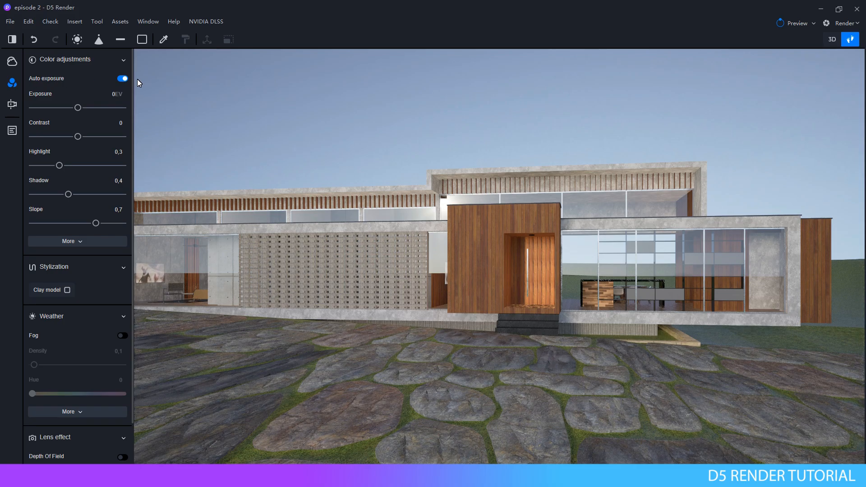
{"action": "left_click", "coordinate": [123, 79]}
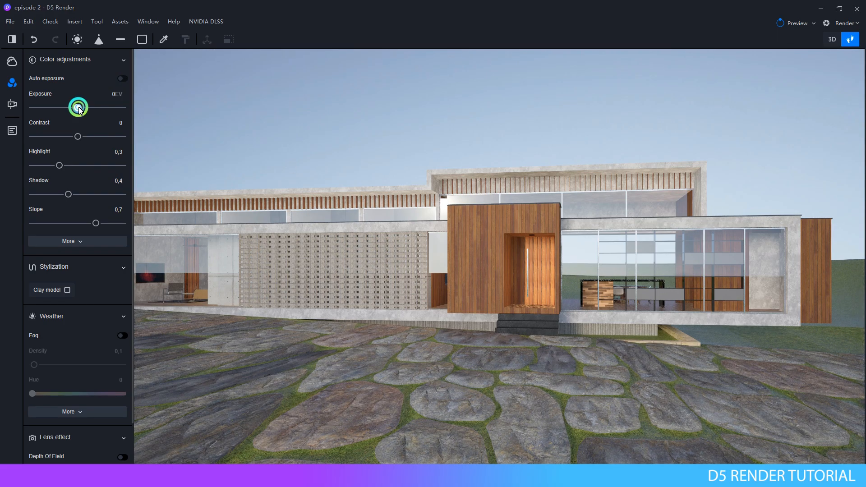
{"action": "left_click_drag", "start_coordinate": [79, 110], "coordinate": [75, 107]}
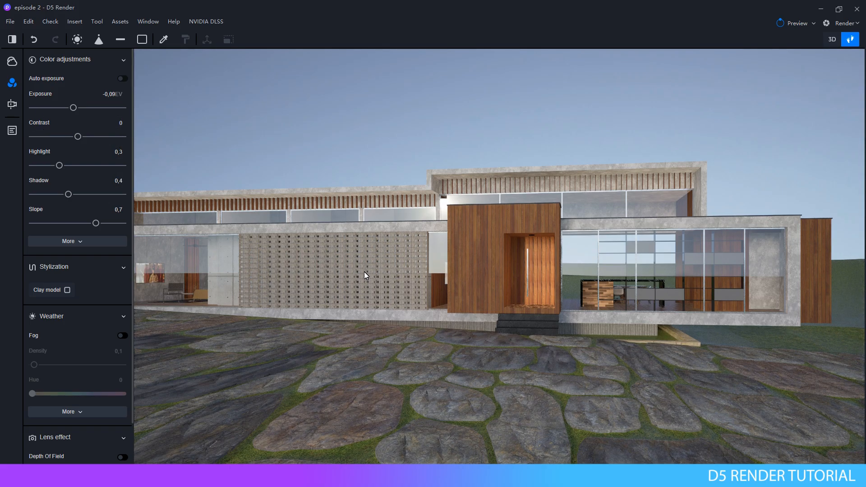
Step: Save the current front view of the house as a new scene in the scene list
{"action": "left_click", "coordinate": [17, 129]}
{"action": "left_click", "coordinate": [62, 76]}
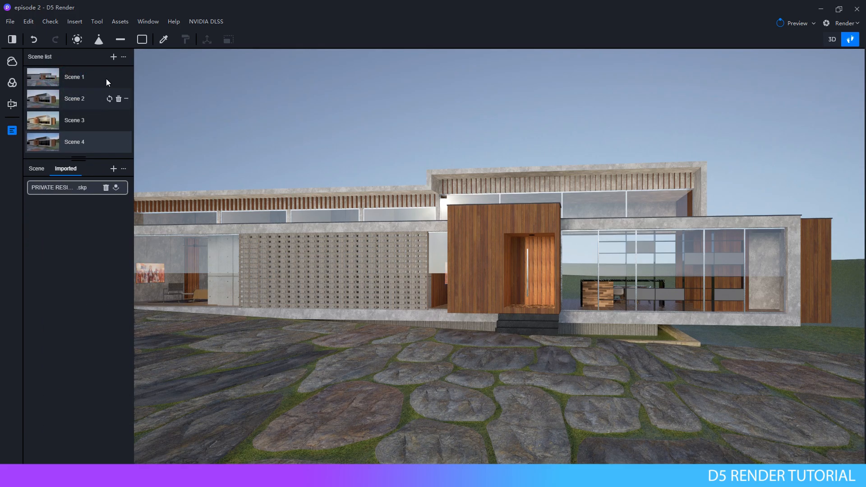
{"action": "left_click", "coordinate": [114, 58]}
{"action": "left_click", "coordinate": [566, 168]}
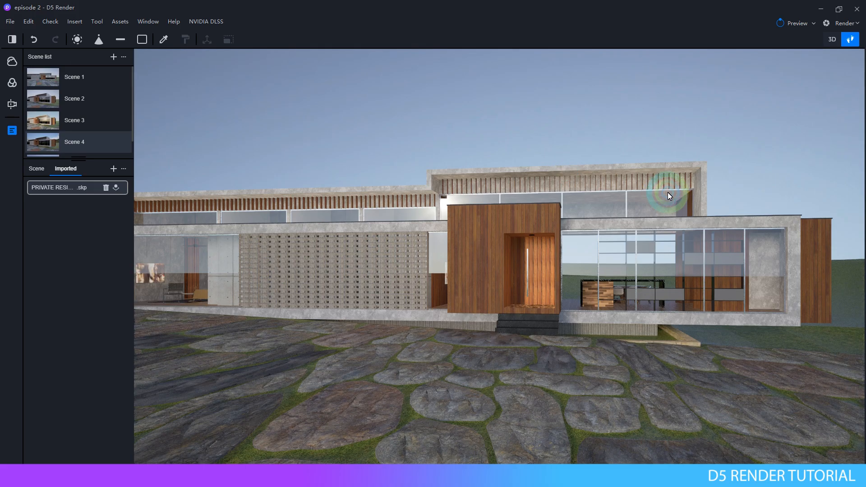